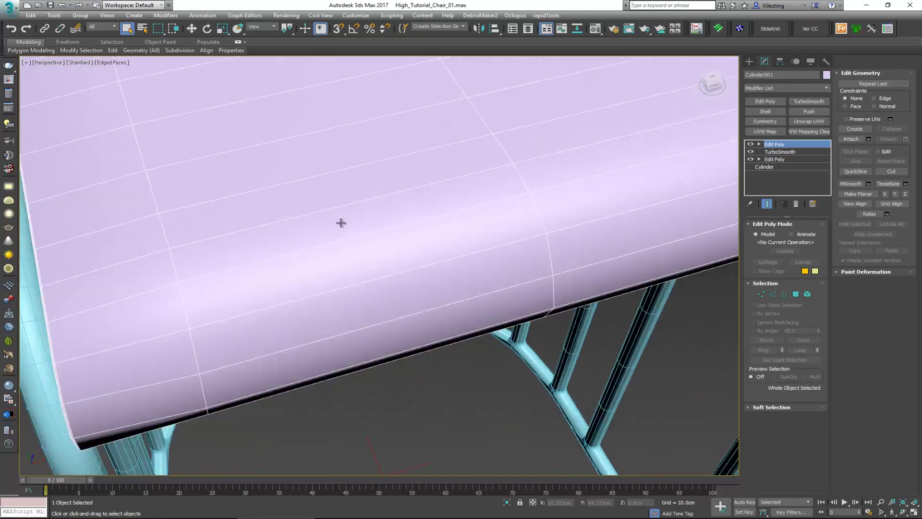
Inspect the stool seat and rename Cylinder001 to Seat_LP.
middle_click_drag(274, 168, 539, 317)
scroll(539, 317, "down", 2)
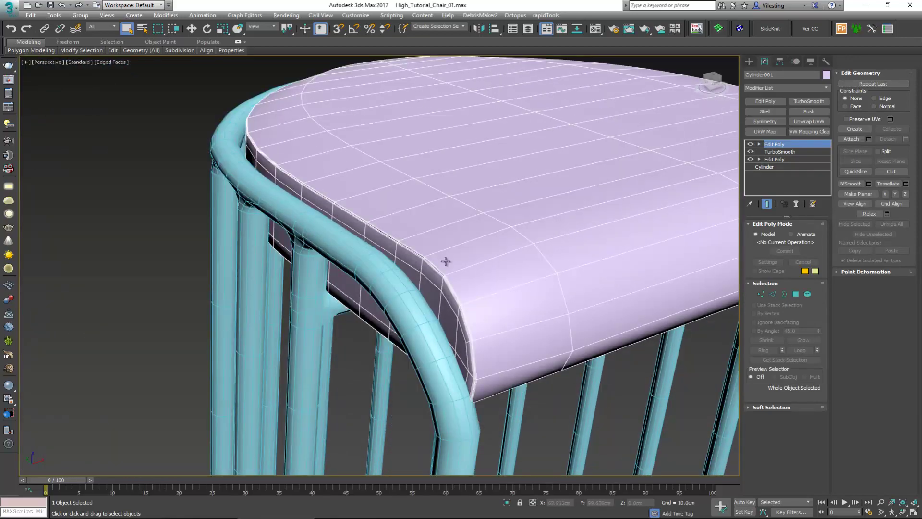
middle_click_drag(447, 262, 380, 176, "alt")
scroll(453, 237, "down", 4)
scroll(380, 176, "down", 2)
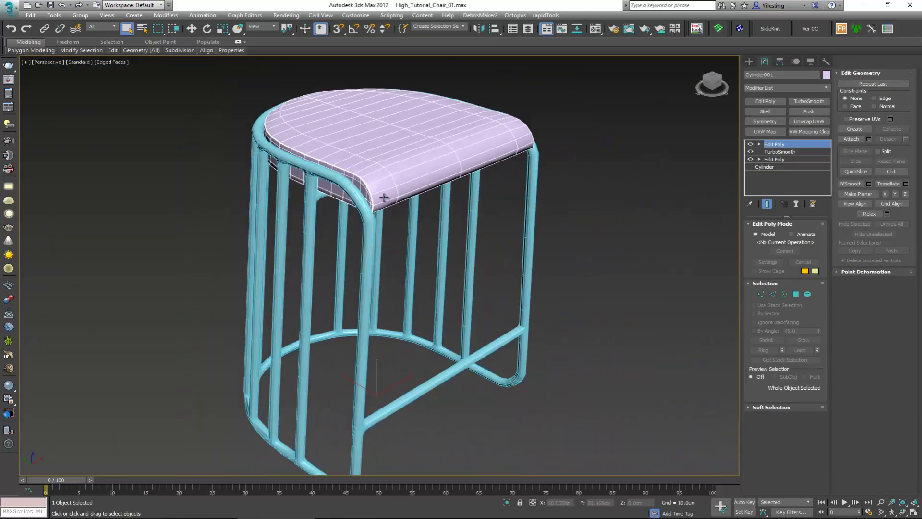
left_click_drag(785, 75, 731, 72)
mouse_move(721, 75)
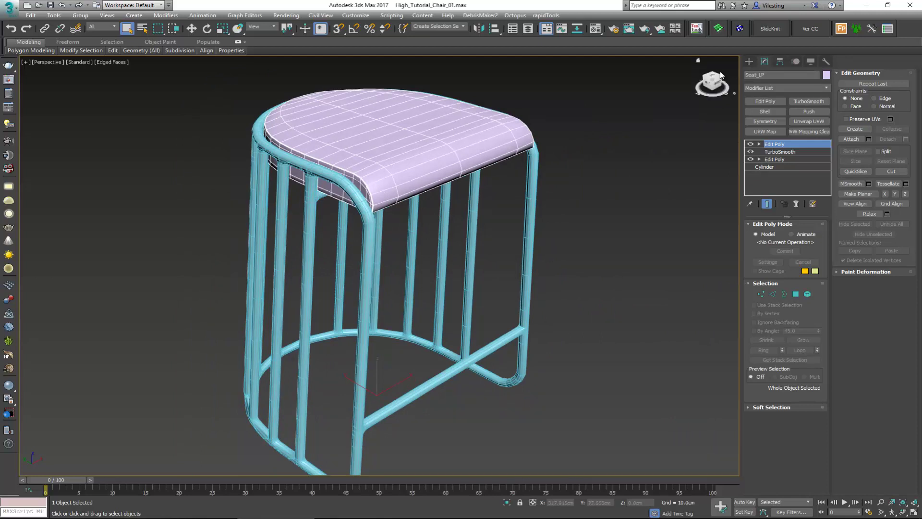
Rename the chair frame Shape001 to Frame_LP.
left_click_drag(481, 302, 481, 303)
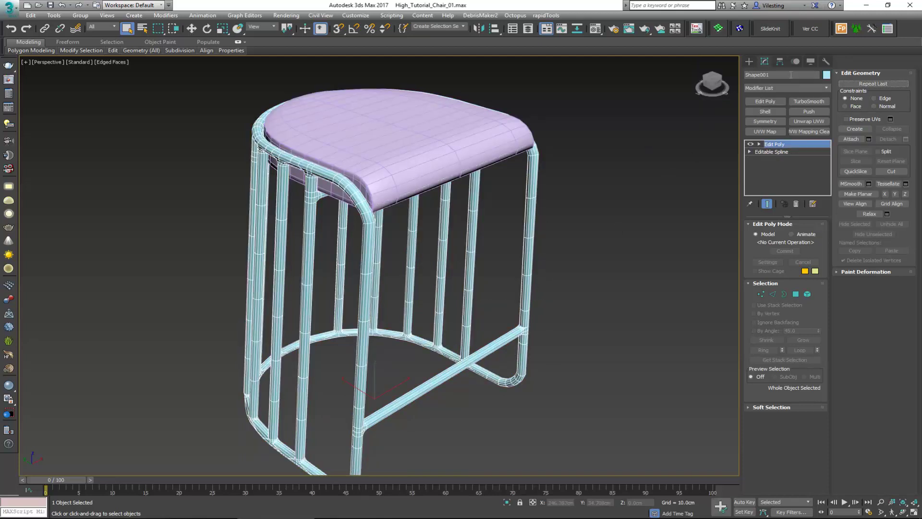
mouse_move(694, 65)
type("Frame")
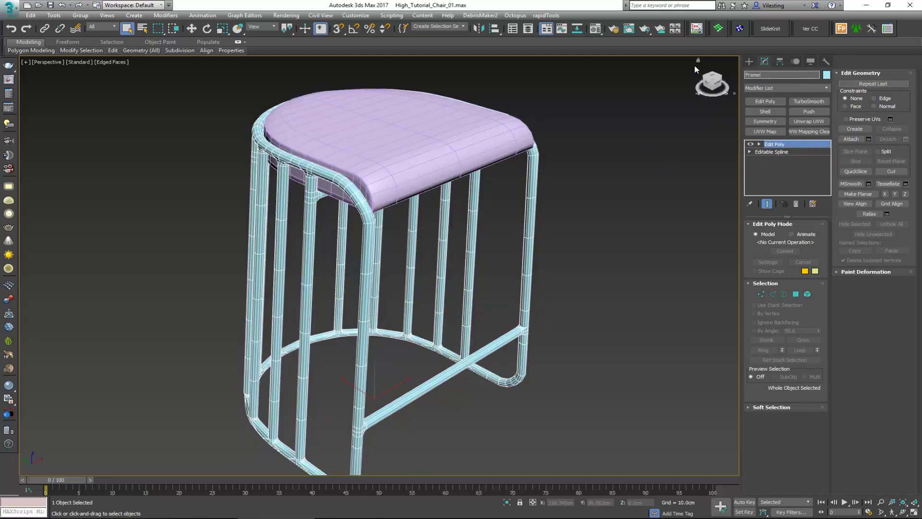
type("_LP")
left_click(627, 197)
Put Seat_LP and Frame_LP into a new layer named Low Poly.
left_click_drag(637, 93, 169, 247)
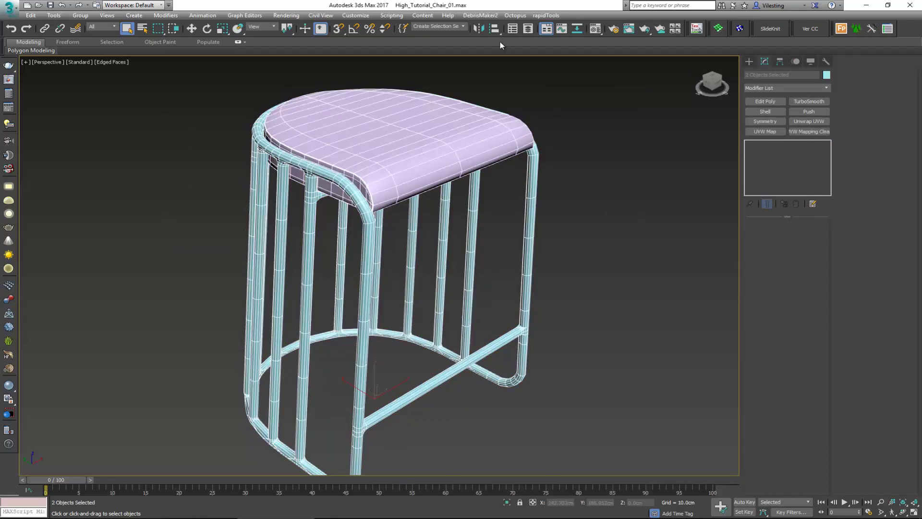
left_click(529, 28)
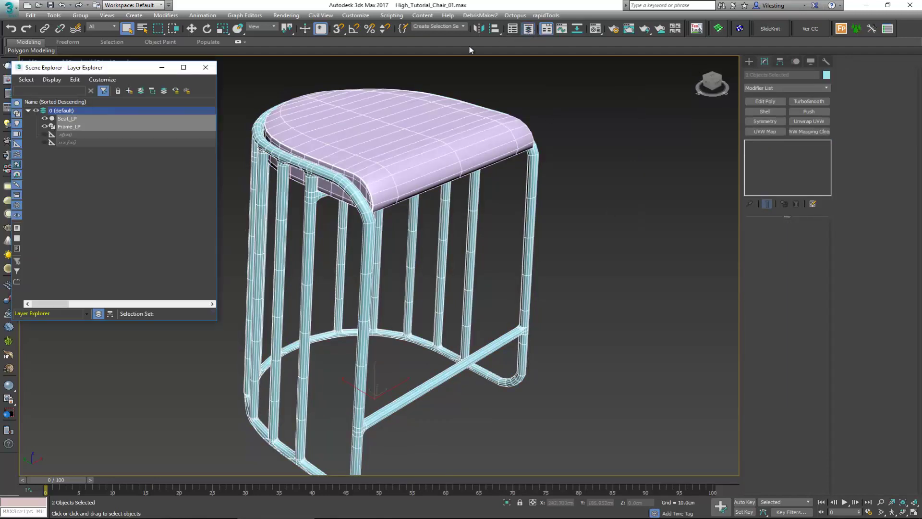
left_click(130, 90)
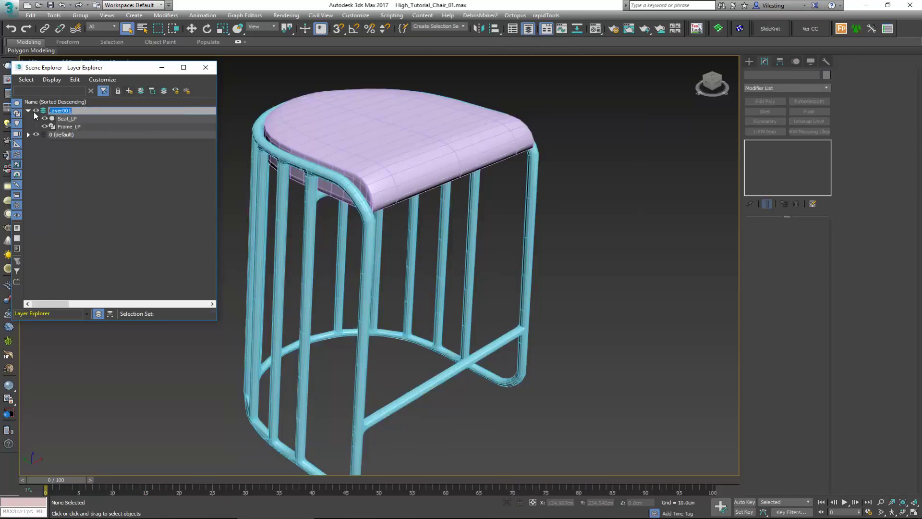
type("Low Poly")
key("Return")
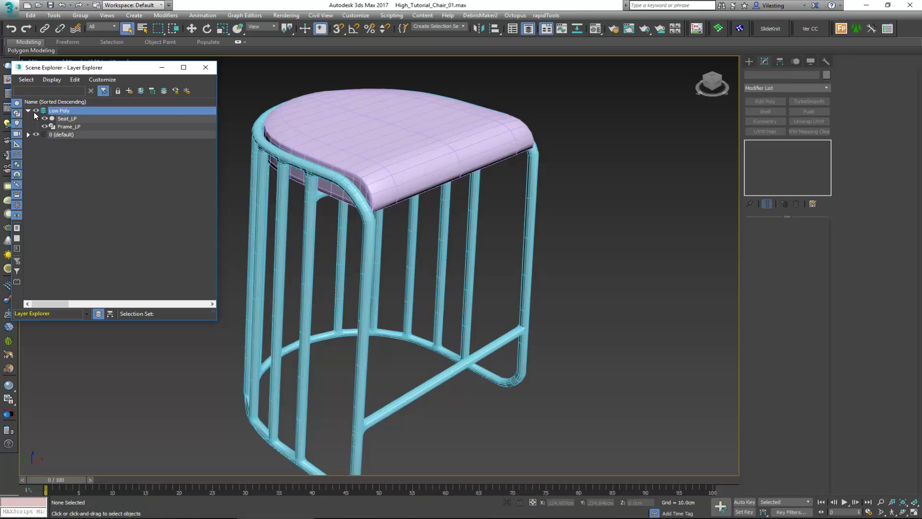
left_click(162, 70)
scroll(213, 134, "down", 3)
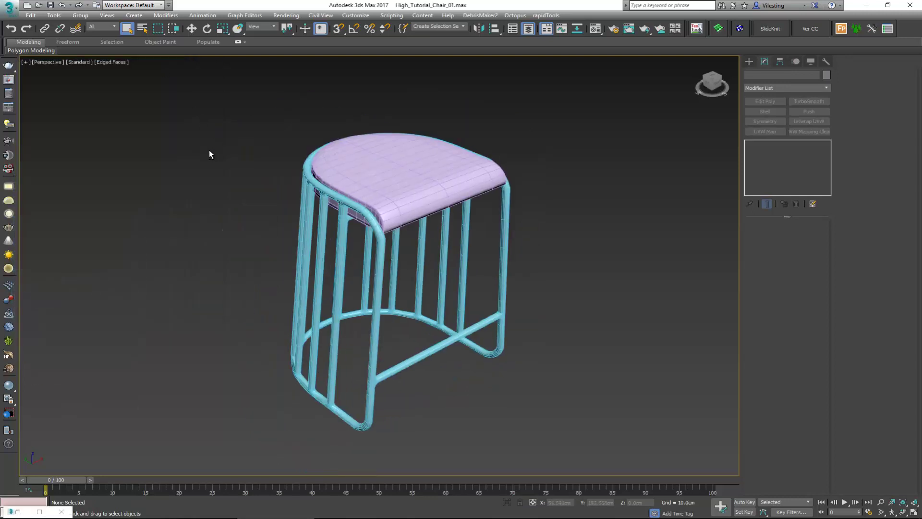
Export the selected Seat_LP and Frame_LP as an OBJ file into Tutorial Exports.
left_click_drag(643, 485, 641, 469)
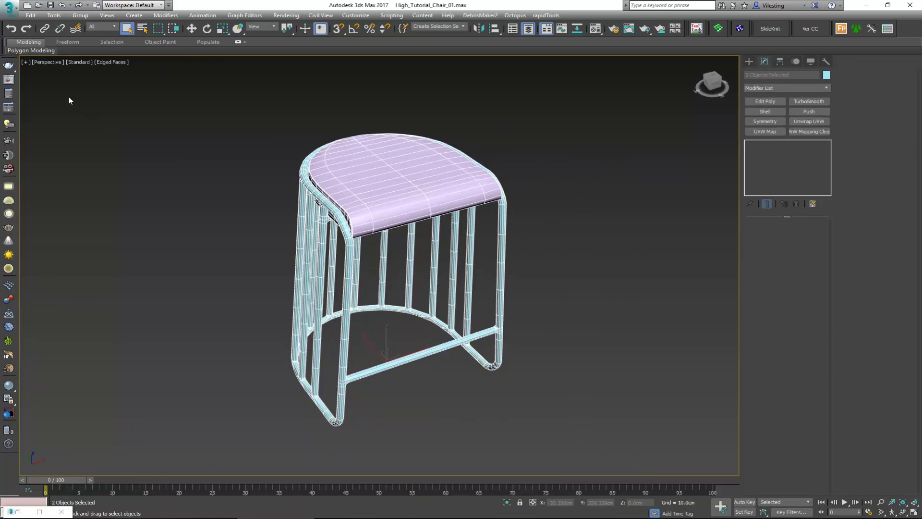
left_click(9, 8)
mouse_move(33, 150)
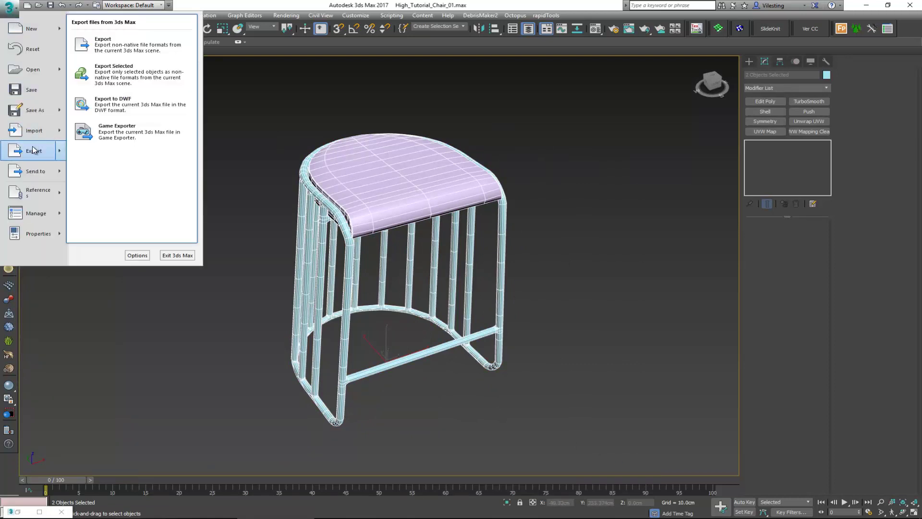
left_click(131, 79)
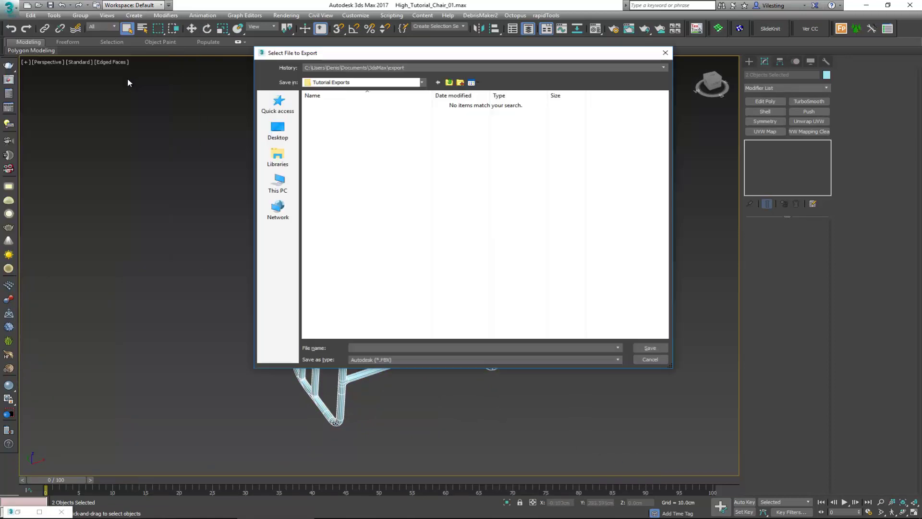
left_click(419, 360)
left_click(379, 431)
left_click(650, 349)
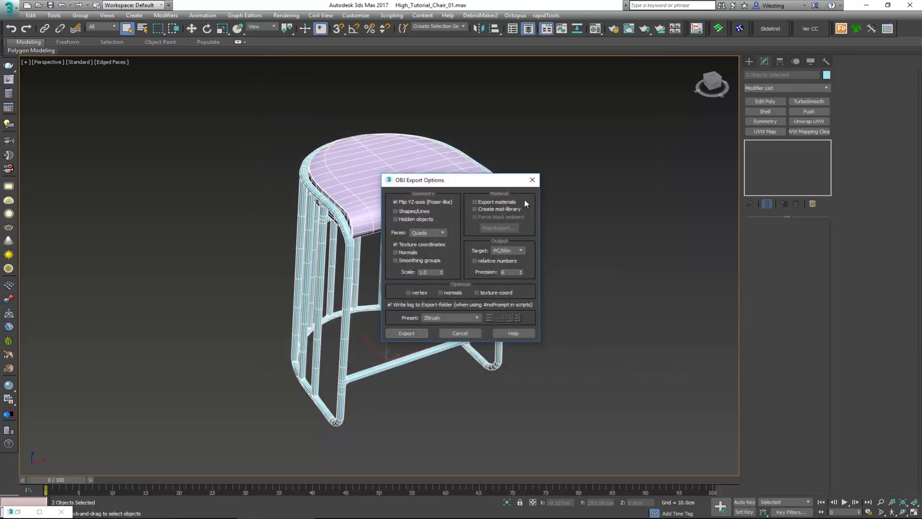
left_click(417, 333)
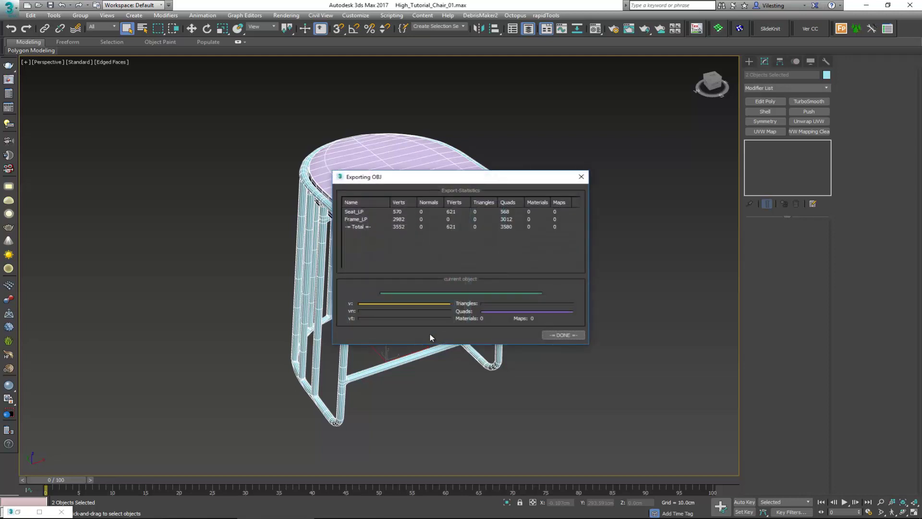
left_click(552, 335)
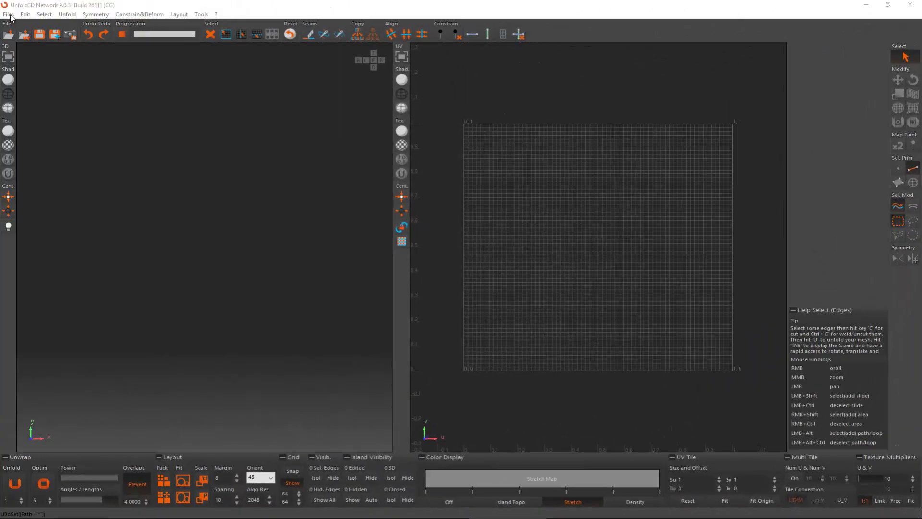
Load Chair.obj from Tutorial Exports and orbit to a three-quarter top view.
left_click(12, 15)
left_click(19, 25)
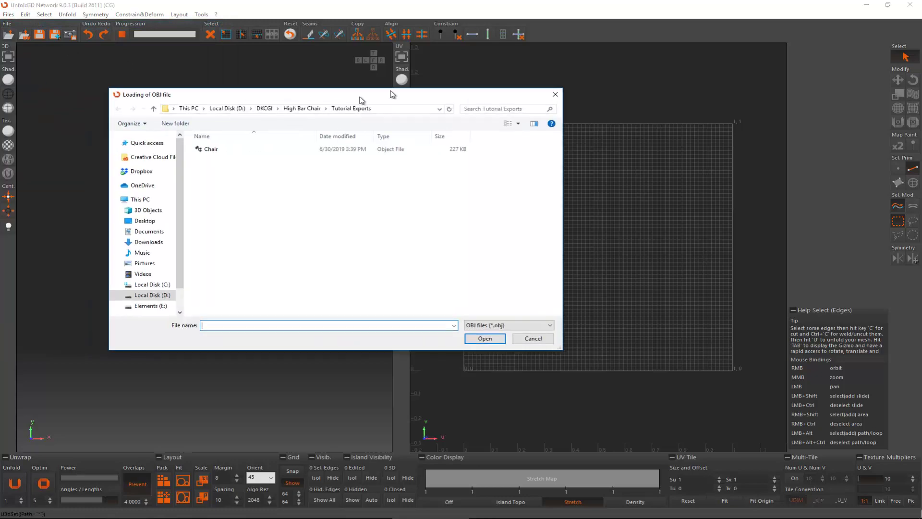
left_click(318, 139)
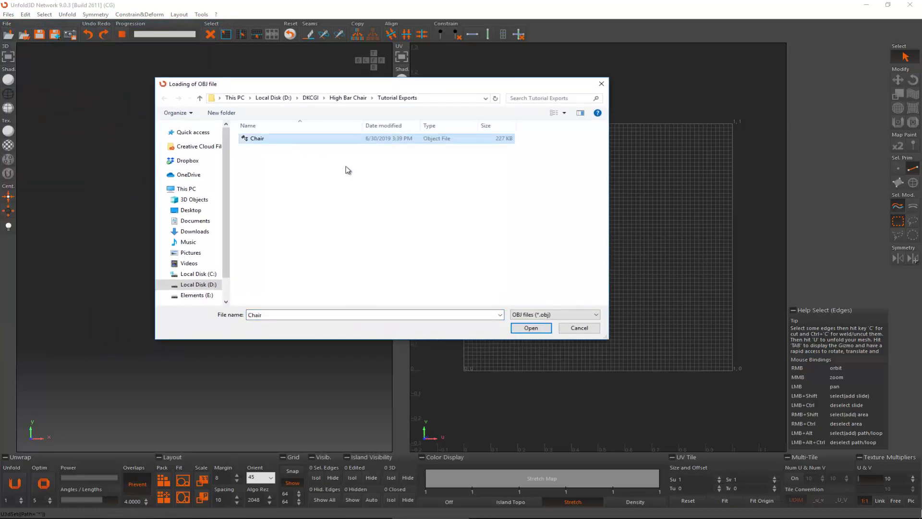
left_click(531, 327)
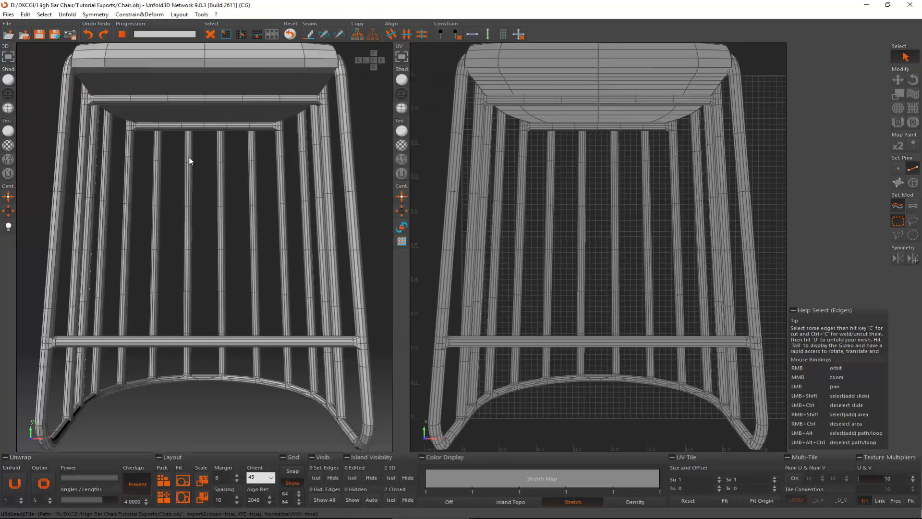
right_click_drag(218, 174, 221, 179, "ctrl")
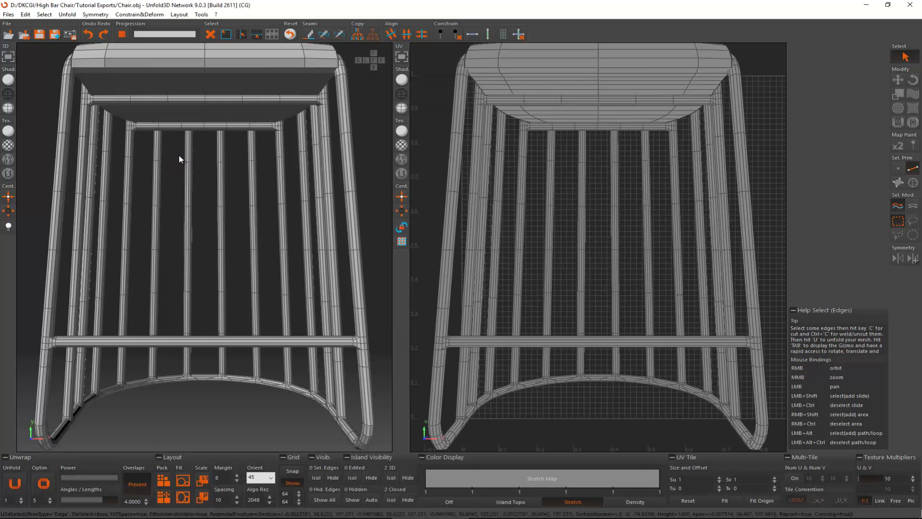
right_click_drag(178, 155, 227, 198)
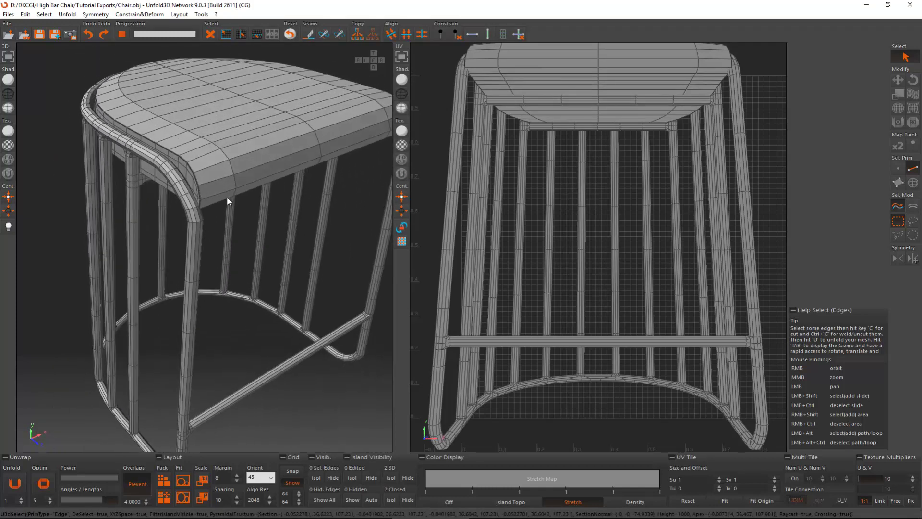
Select the seat island and isolate it, hiding the frame.
key("F4")
left_click(226, 156)
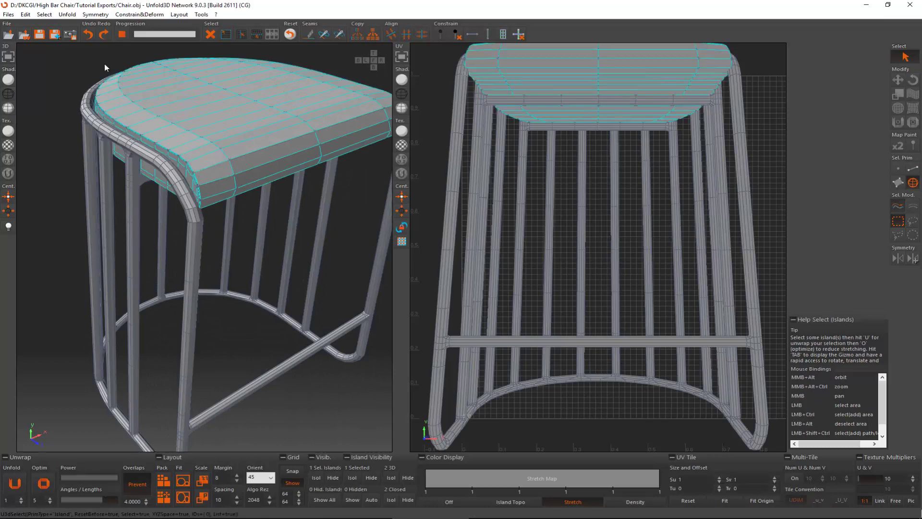
left_click(353, 477)
left_click(305, 256)
middle_click_drag(208, 171, 241, 208, "alt")
scroll(312, 205, "up", 10)
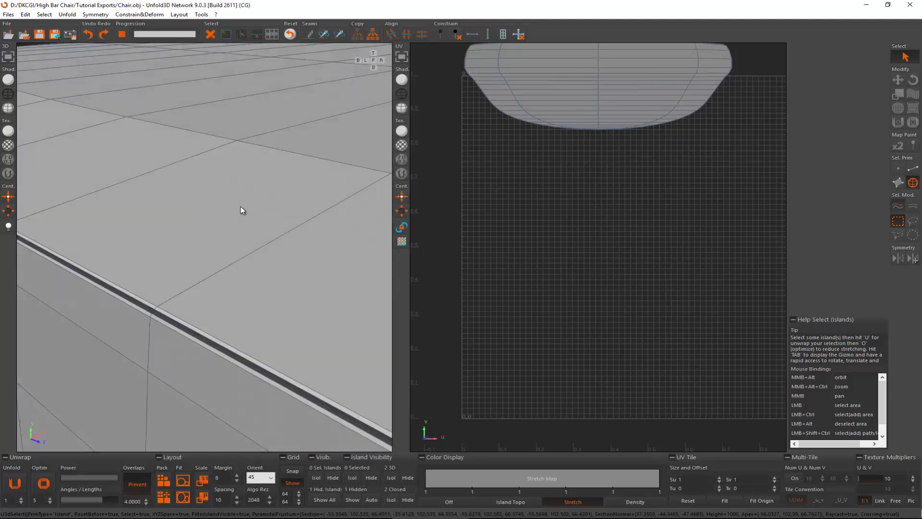
scroll(162, 318, "up", 2)
Select the seat's rim edge loop and cut it into a seam.
key("F2")
left_click(166, 321)
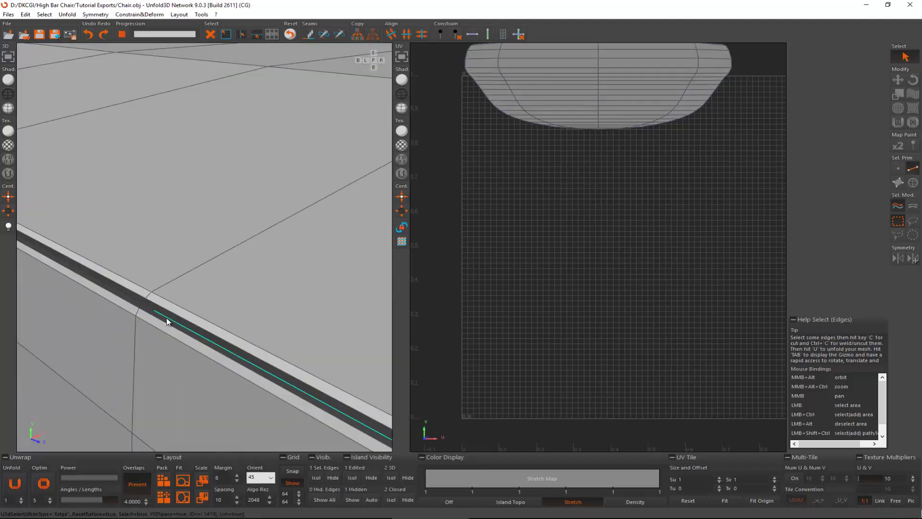
scroll(166, 321, "down", 2)
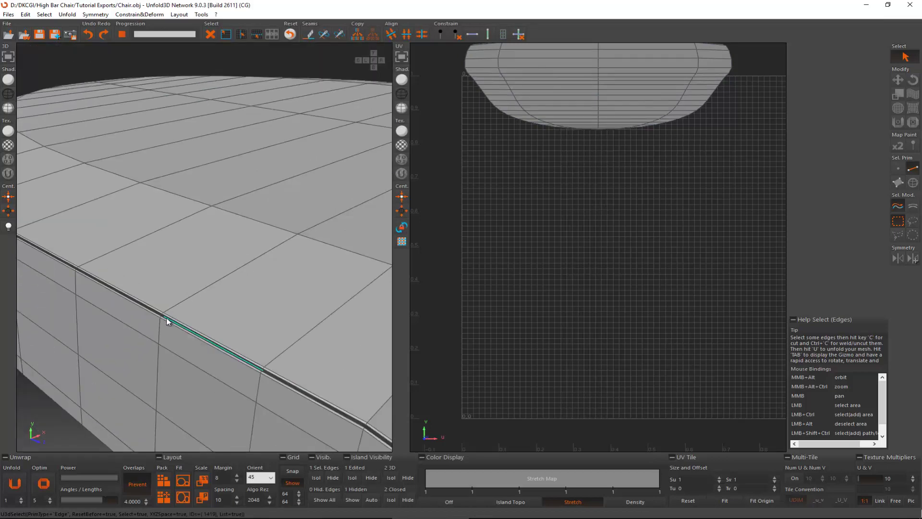
double_click(166, 318)
scroll(166, 318, "down", 3)
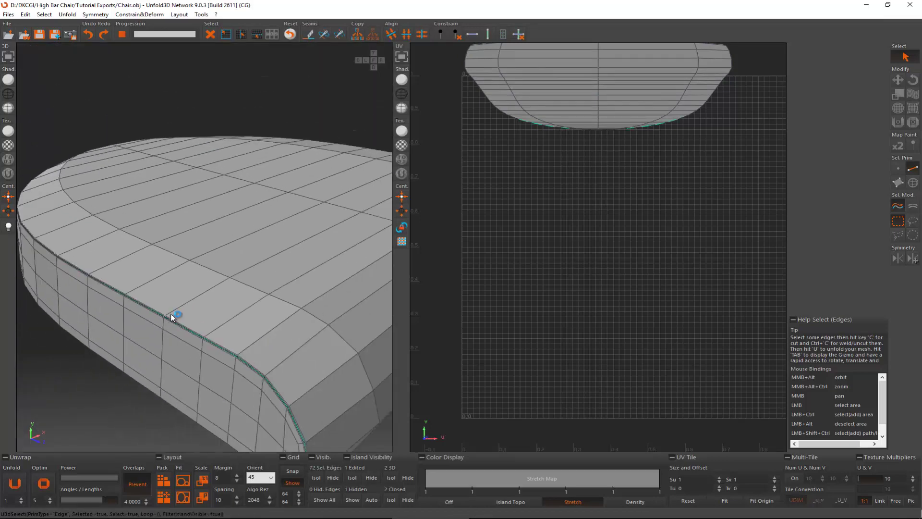
key("c")
Unfold the seat and move both UV islands above the 0–1 grid.
scroll(215, 228, "up", 3)
scroll(215, 224, "down", 5)
middle_click_drag(252, 111, 254, 148, "alt")
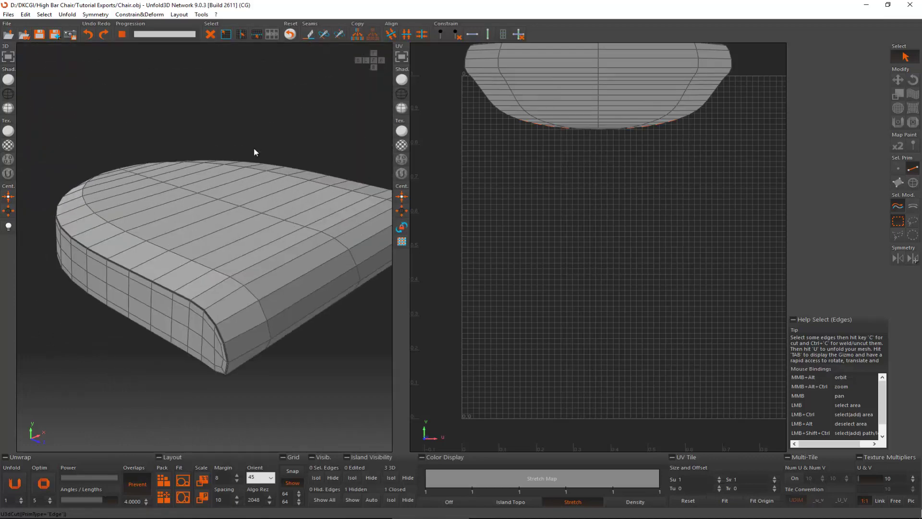
scroll(253, 148, "down", 1)
left_click(19, 479)
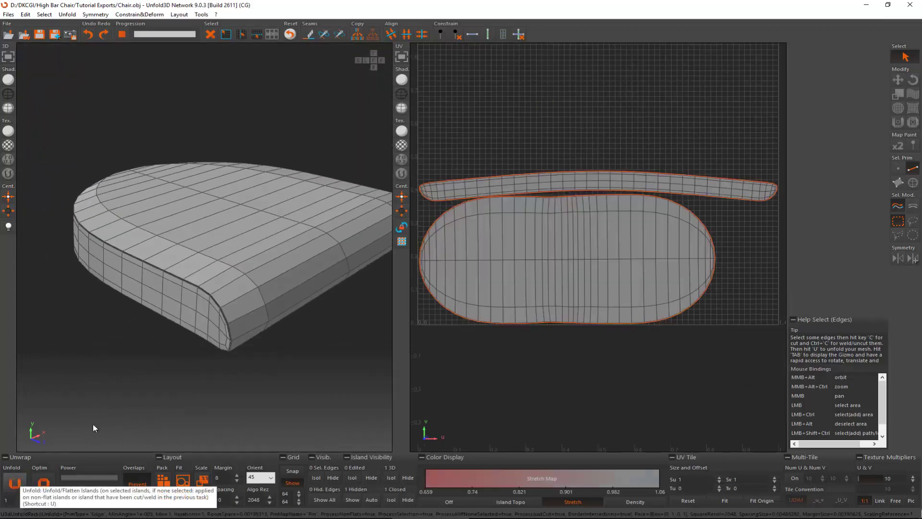
scroll(608, 179, "down", 2)
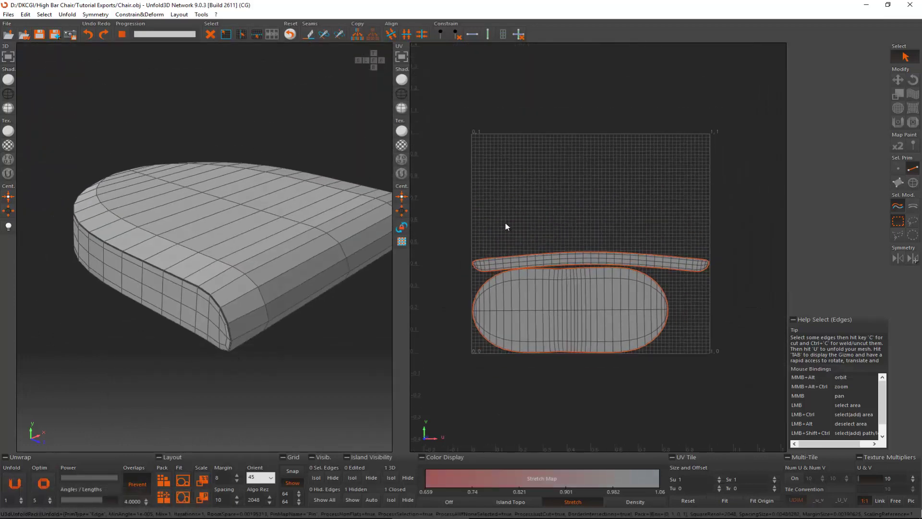
key("F4")
left_click_drag(457, 206, 772, 384)
key("Tab")
left_click_drag(578, 327, 581, 114)
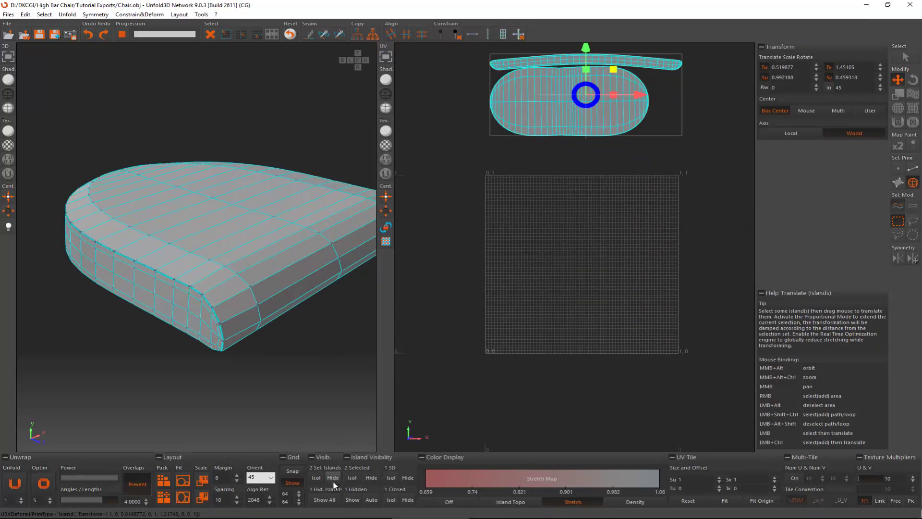
Hide the seat islands and bring the whole chair frame into view.
left_click(352, 499)
middle_click_drag(313, 382, 297, 359, "alt")
left_click(371, 477)
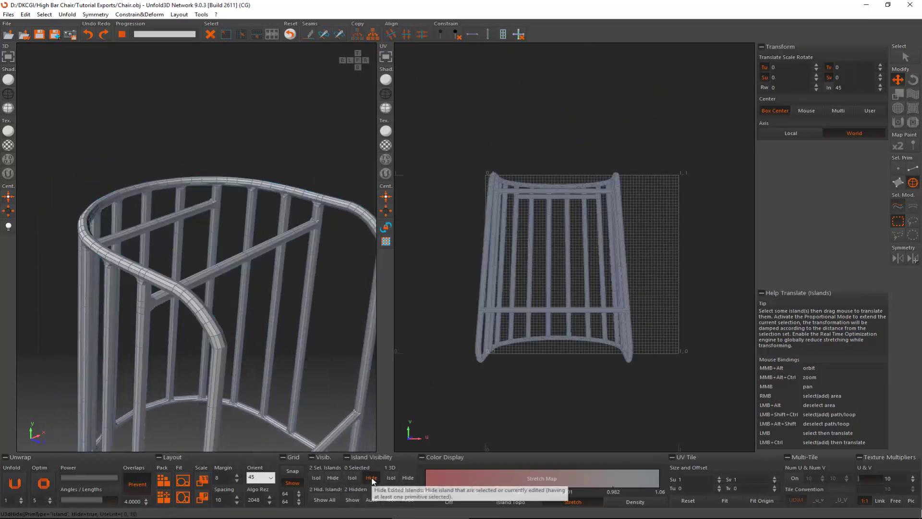
left_click(299, 320)
middle_click_drag(298, 320, 130, 201, "alt")
scroll(122, 205, "up", 10)
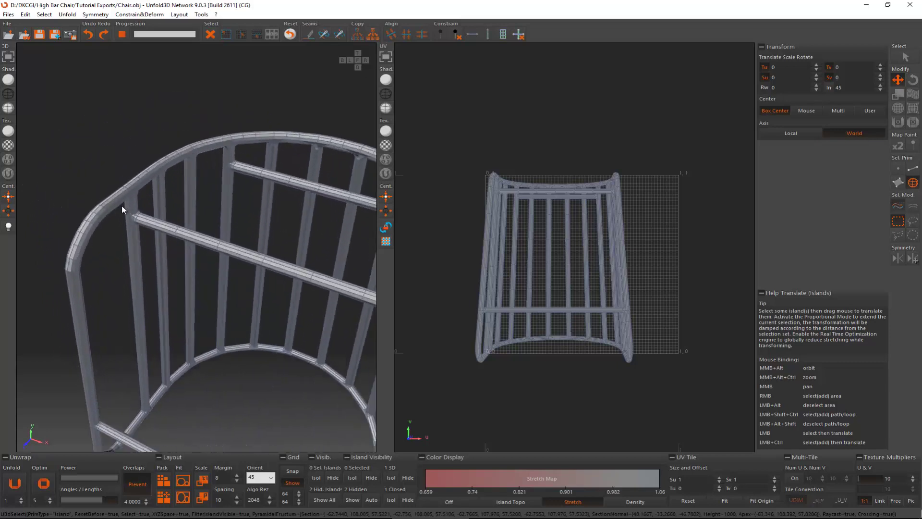
scroll(142, 218, "up", 3)
Select edge loops around the crossbar and post joints and cut them into seams.
key("F2")
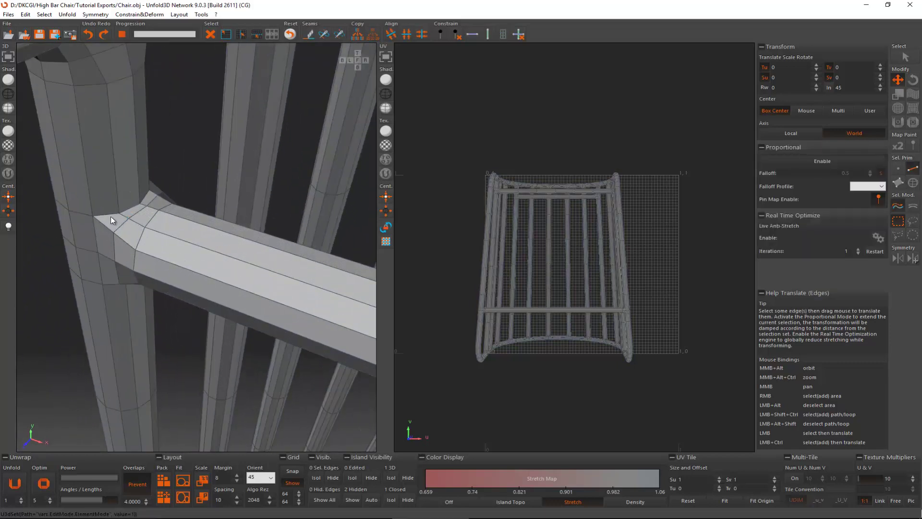
left_click(108, 216)
left_click(94, 218)
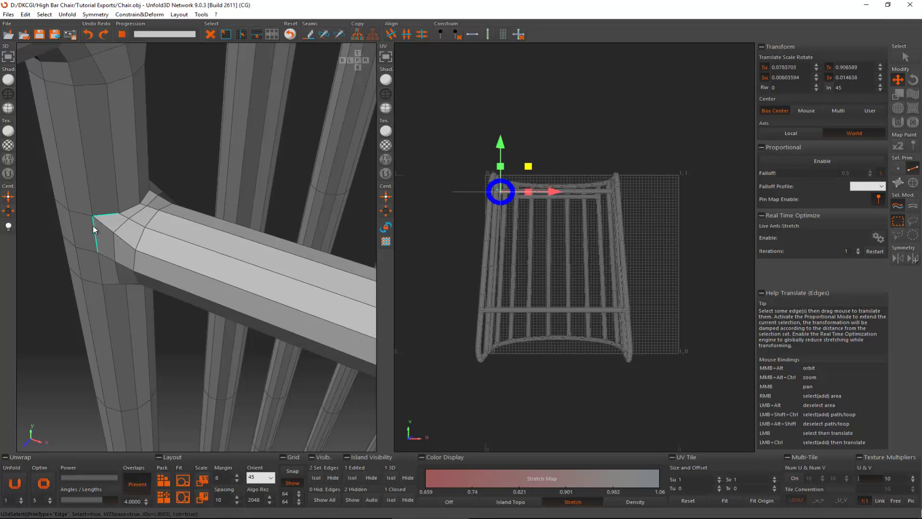
left_click(95, 226, "ctrl+shift")
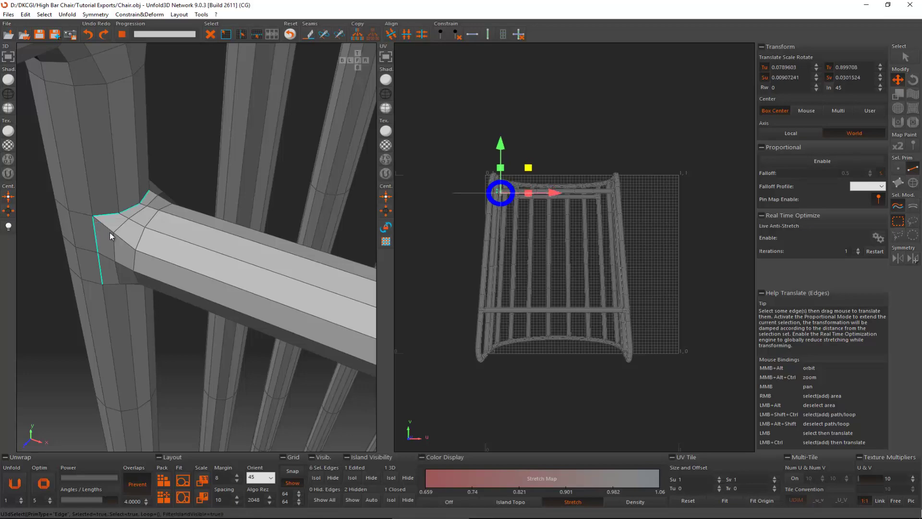
middle_click_drag(109, 232, 171, 187, "alt")
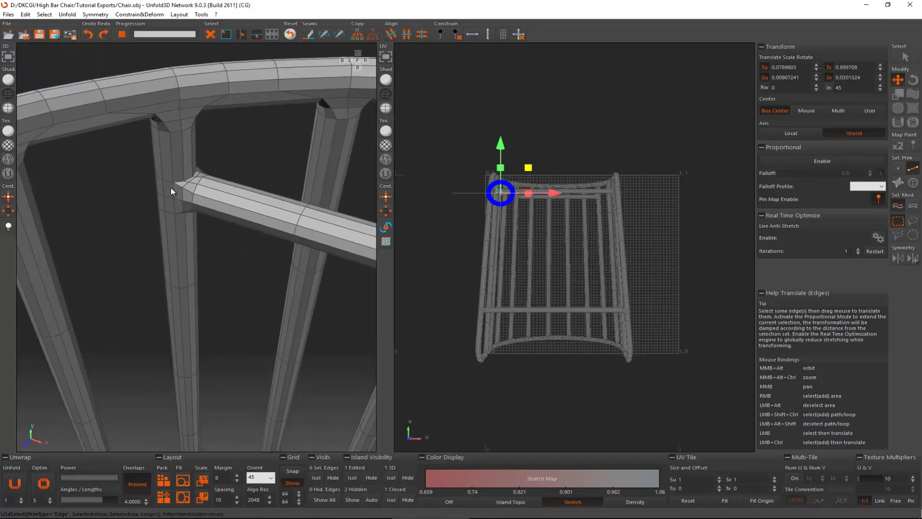
scroll(172, 190, "up", 3)
left_click(182, 183, "ctrl")
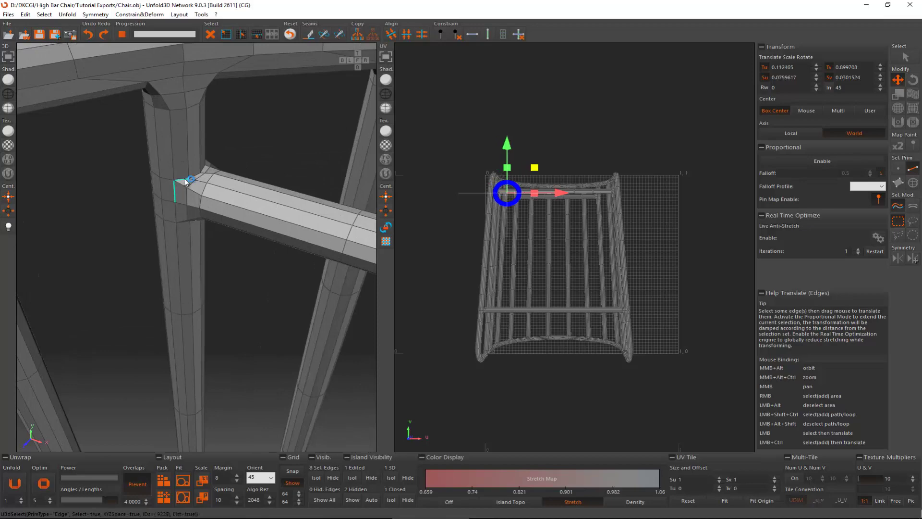
key("l")
scroll(185, 180, "down", 3)
middle_click_drag(166, 196, 170, 237, "alt")
left_click(77, 222, "ctrl")
left_click(81, 224, "ctrl+shift")
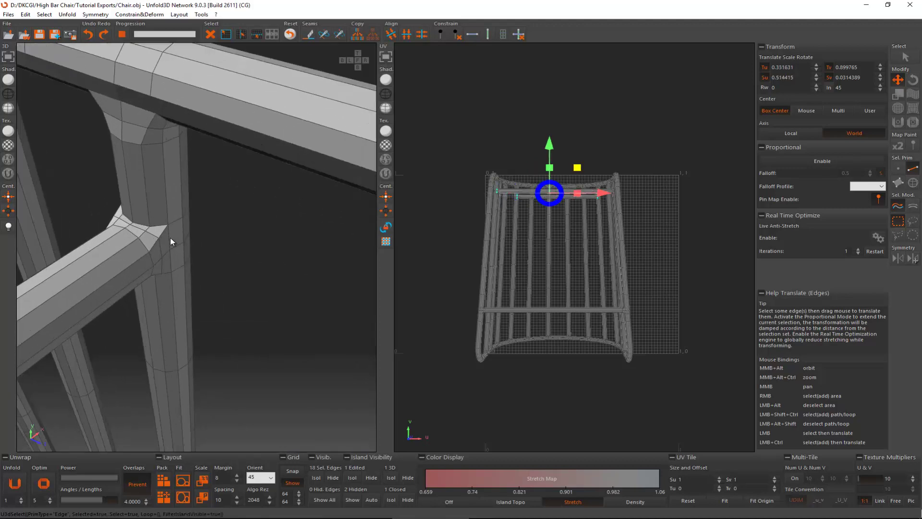
left_click(170, 235, "ctrl")
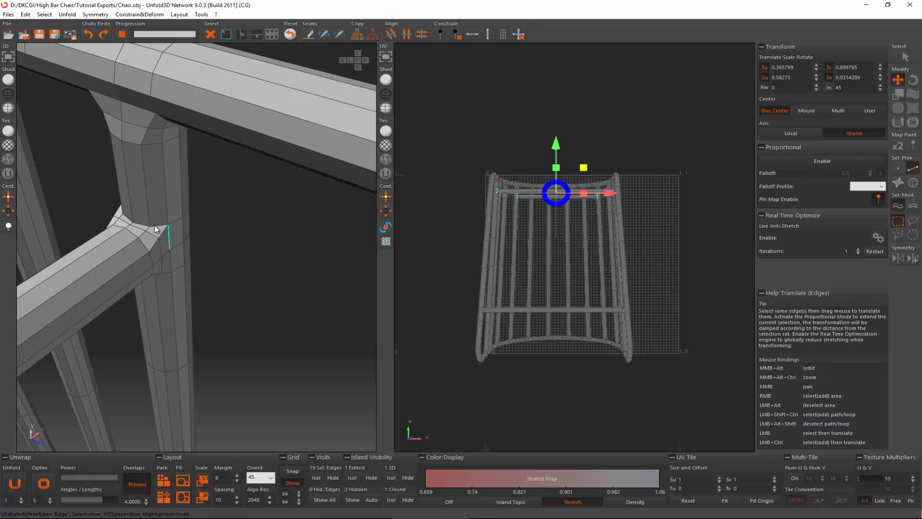
left_click(155, 230, "ctrl+shift")
scroll(154, 230, "down", 4)
key("c")
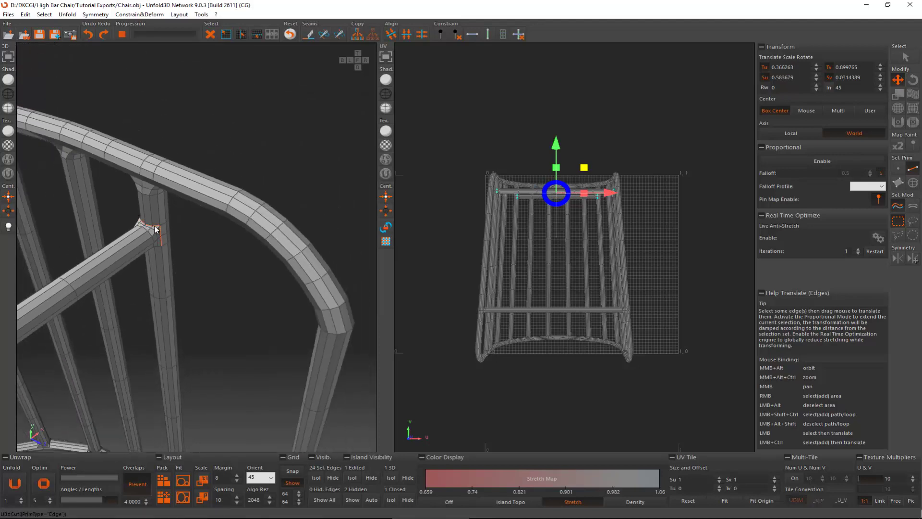
Cut a seam from two edges on a chair leg.
scroll(155, 229, "down", 3)
scroll(154, 232, "up", 8)
scroll(152, 267, "down", 5)
middle_click_drag(152, 267, 258, 219, "alt")
left_click(169, 238)
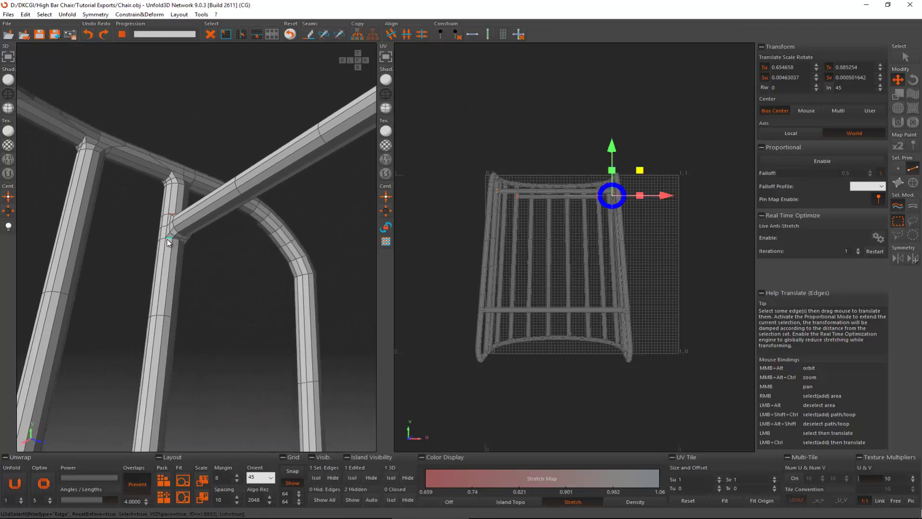
left_click(173, 233, "ctrl")
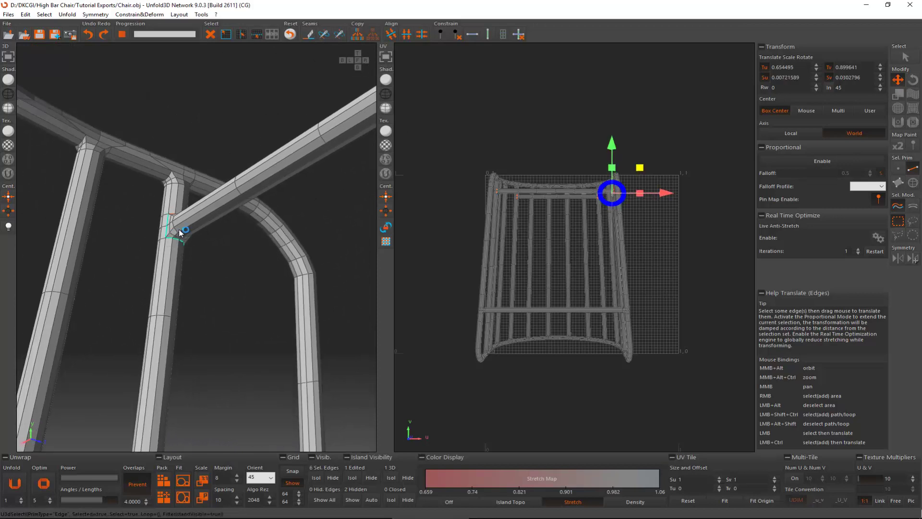
key("c")
Cut a seam around another leg joint.
middle_click_drag(193, 235, 339, 245, "alt")
middle_click_drag(148, 238, 403, 280, "alt")
middle_click_drag(324, 248, 176, 197, "alt")
left_click(180, 195)
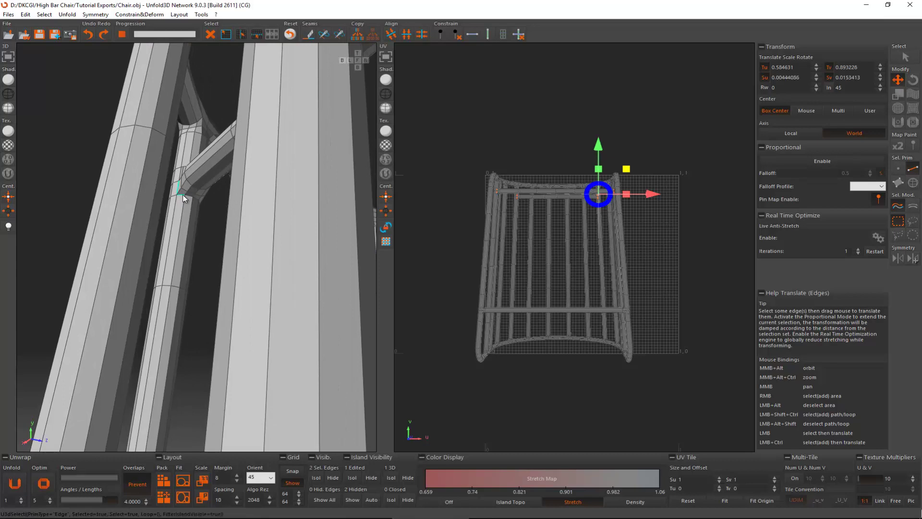
left_click(183, 195, "ctrl+shift")
key("c")
Cut three edges at the backrest rail joint into seams, correcting one wrong pick.
middle_click_drag(187, 198, 143, 302, "alt")
left_click(143, 304)
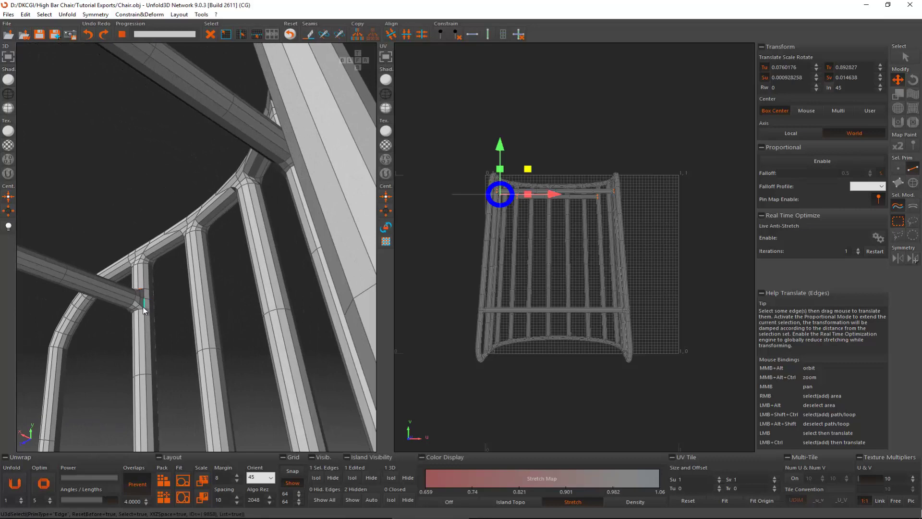
left_click(143, 307, "ctrl")
key("ctrl+z")
left_click(143, 309, "ctrl")
middle_click_drag(145, 311, 98, 251, "alt")
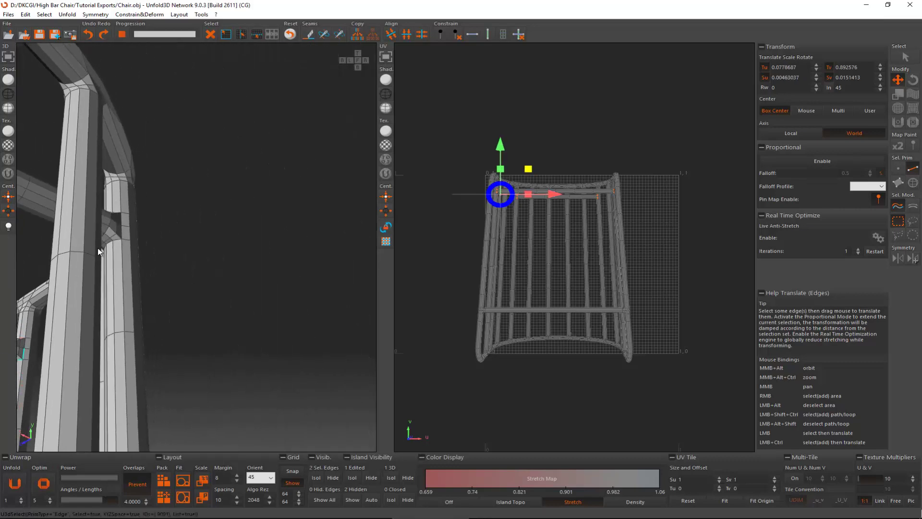
left_click(122, 239, "ctrl")
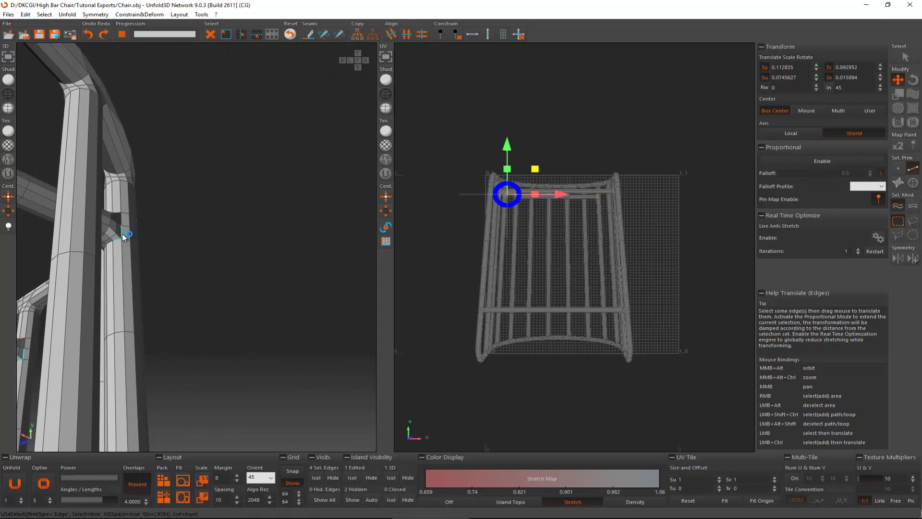
key("c")
middle_click_drag(122, 233, 315, 194, "alt")
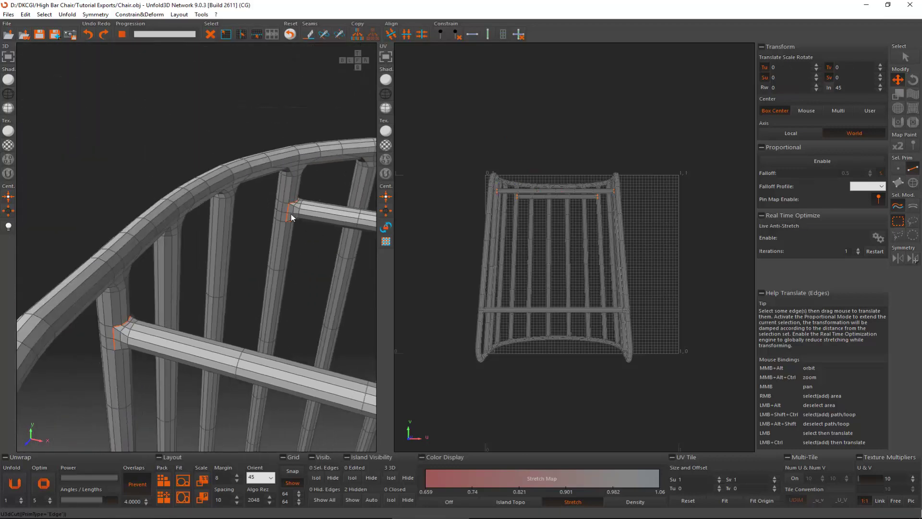
Select the edges atop the backrest posts where they meet the top rail.
middle_click_drag(124, 296, 139, 194, "alt")
left_click(140, 194)
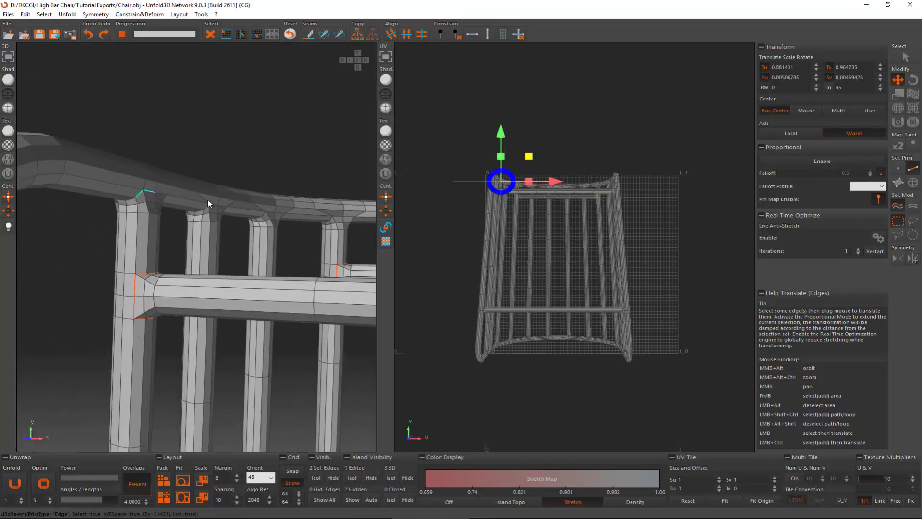
left_click(210, 204, "ctrl")
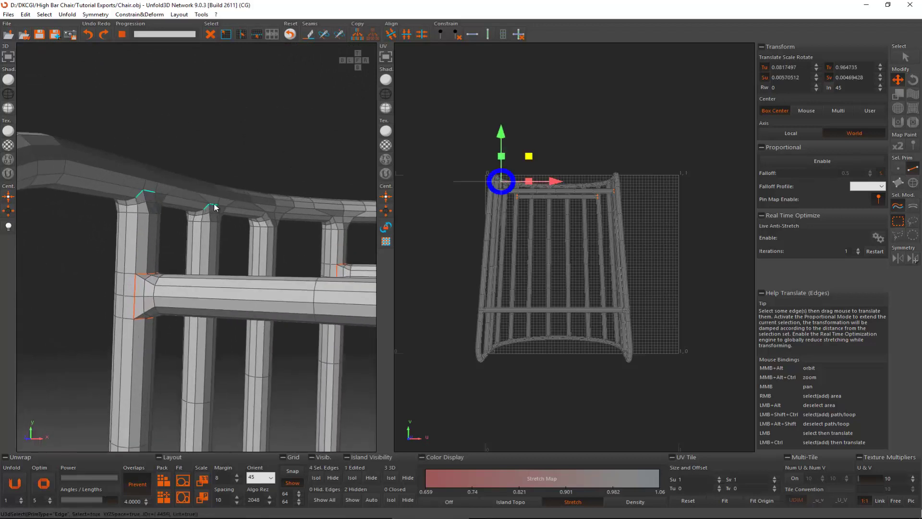
left_click(265, 215, "ctrl")
left_click(333, 220, "ctrl")
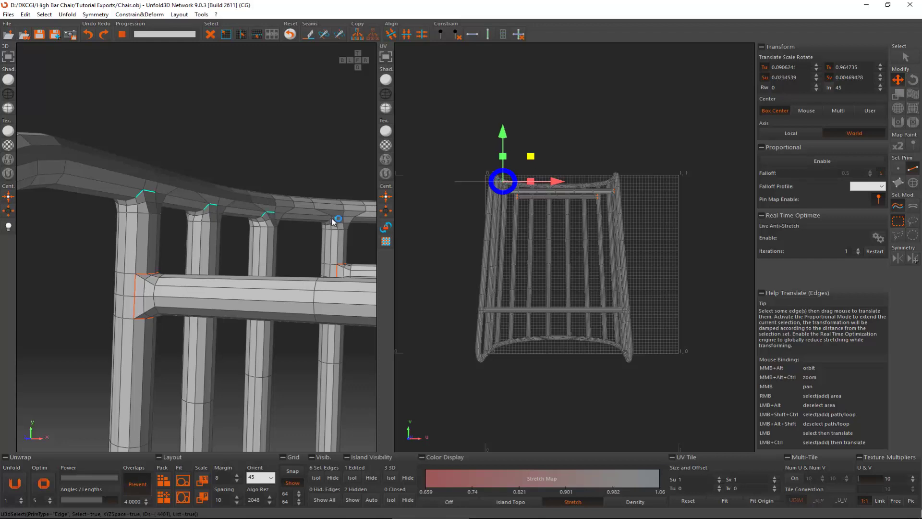
left_click(332, 219, "ctrl")
left_click(336, 218, "ctrl")
middle_click_drag(335, 219, 327, 222, "alt")
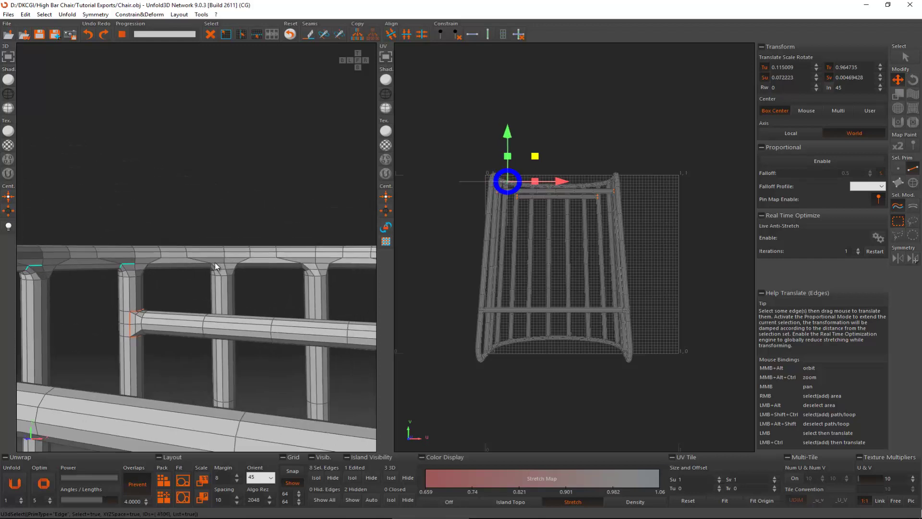
left_click(214, 265, "ctrl")
left_click(219, 263, "ctrl")
middle_click_drag(215, 266, 223, 265, "alt")
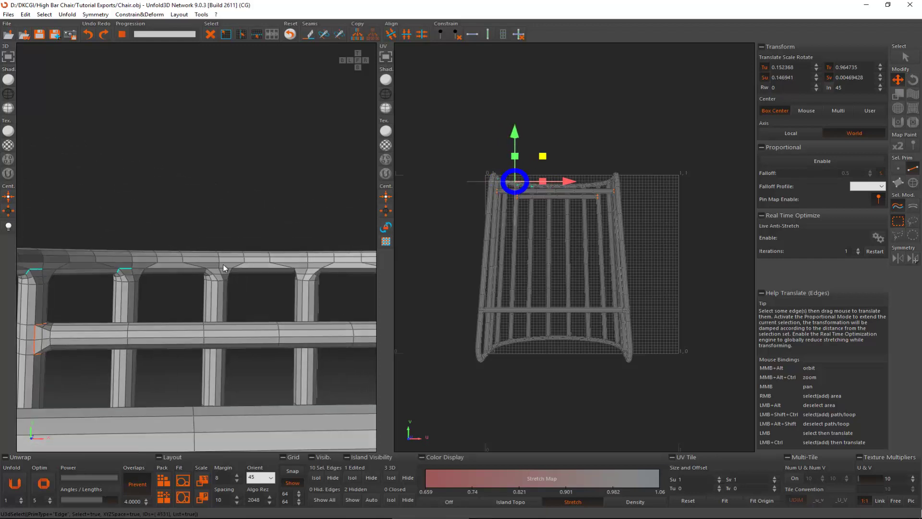
left_click(210, 270, "ctrl")
left_click(215, 268, "ctrl")
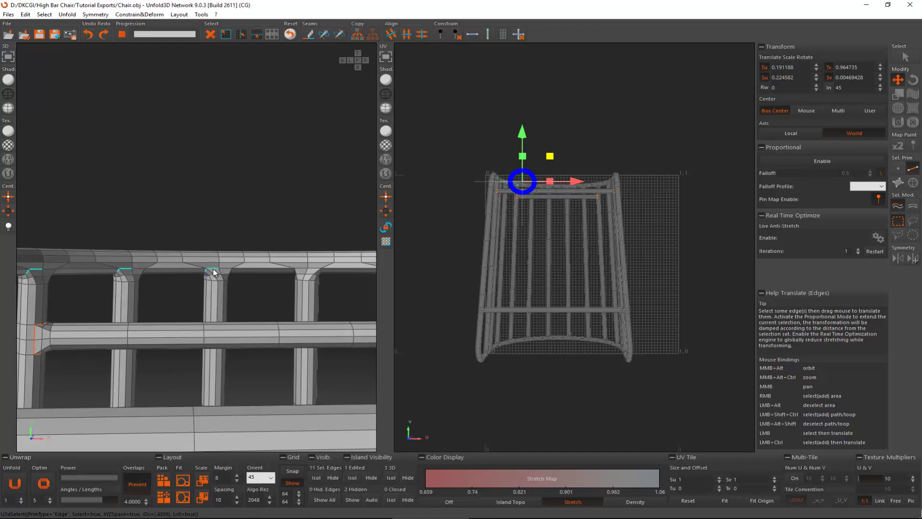
left_click(298, 272, "ctrl")
middle_click_drag(298, 272, 324, 279, "alt")
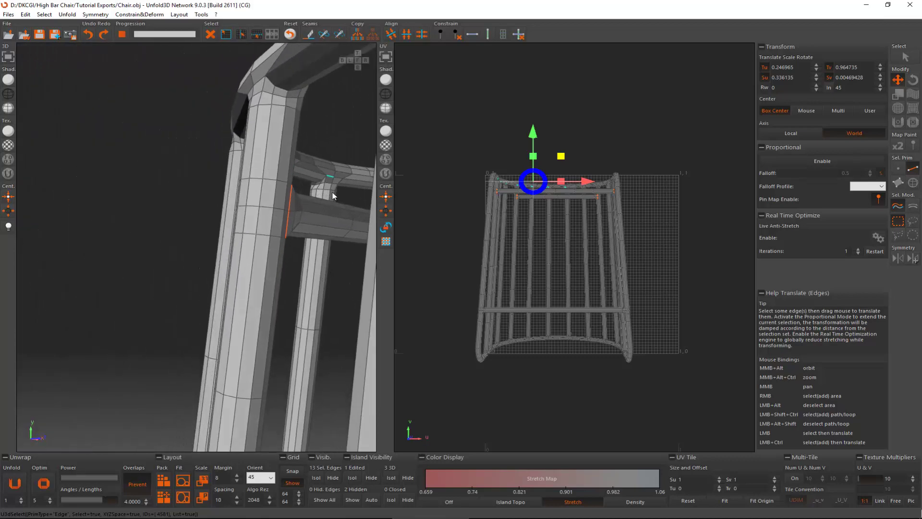
Add the remaining post-top edges, fix a wrong pick, and cut them into seams.
middle_click_drag(326, 180, 243, 211, "alt")
left_click(241, 203, "ctrl")
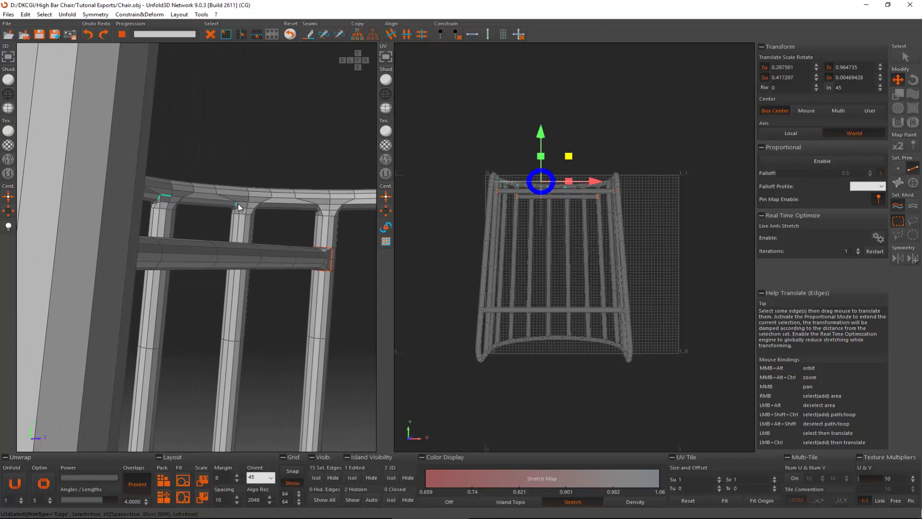
left_click(246, 204, "ctrl")
left_click(319, 209, "ctrl")
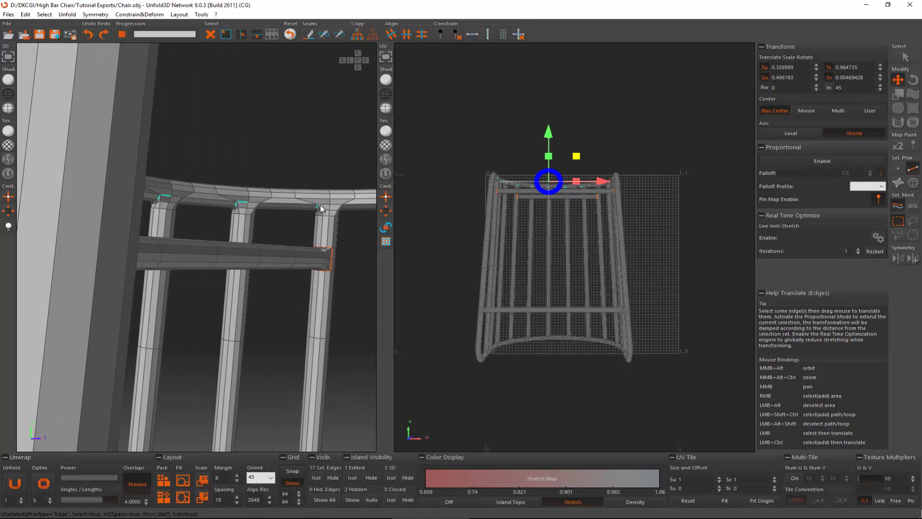
left_click(324, 206, "ctrl")
middle_click_drag(324, 207, 230, 298, "alt")
left_click(255, 230, "ctrl")
scroll(237, 301, "up", 5)
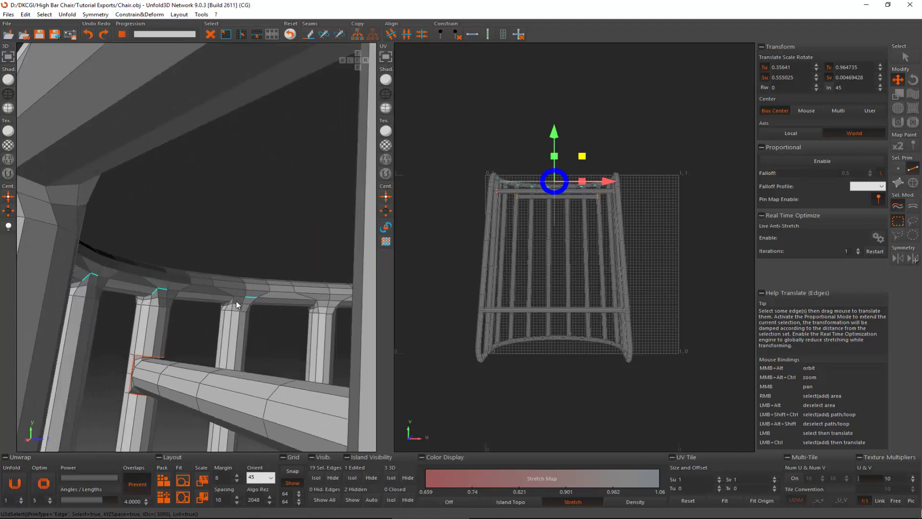
left_click(233, 301, "ctrl")
key("ctrl+z")
left_click(233, 300, "ctrl")
middle_click_drag(267, 302, 177, 292)
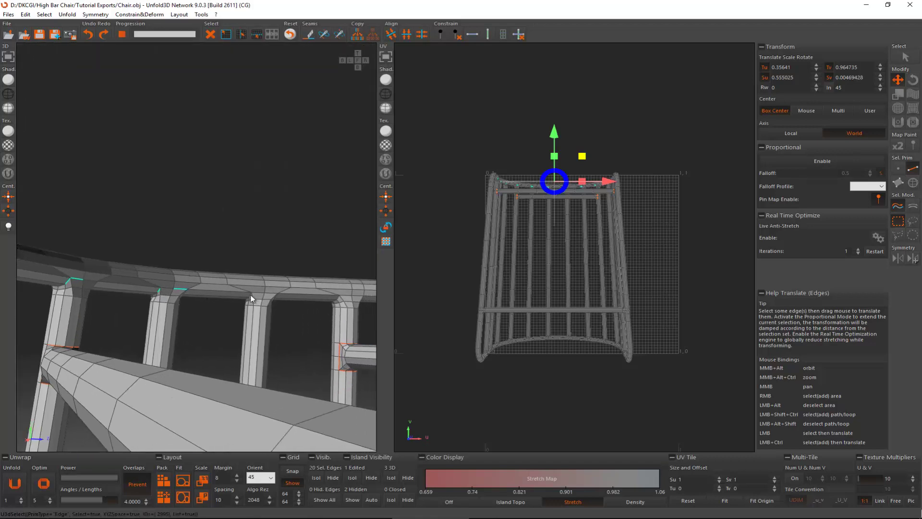
left_click(256, 294, "ctrl")
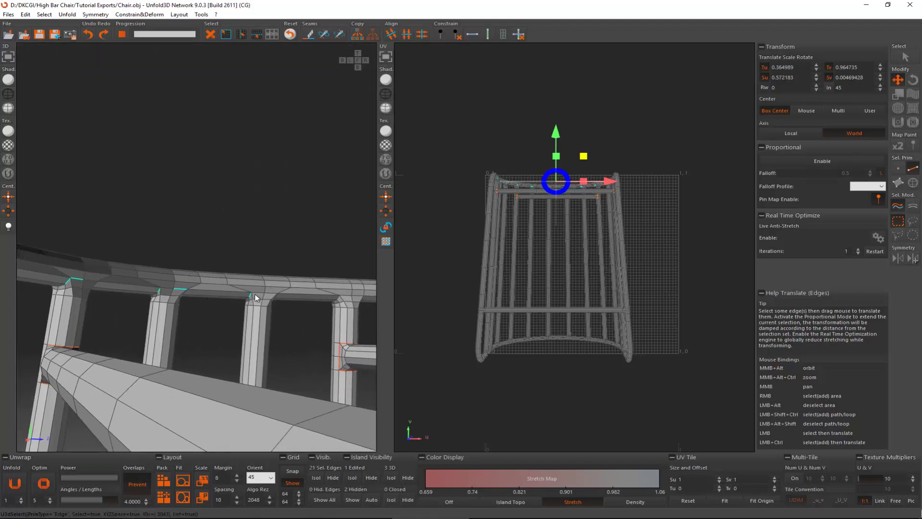
left_click(341, 298, "ctrl")
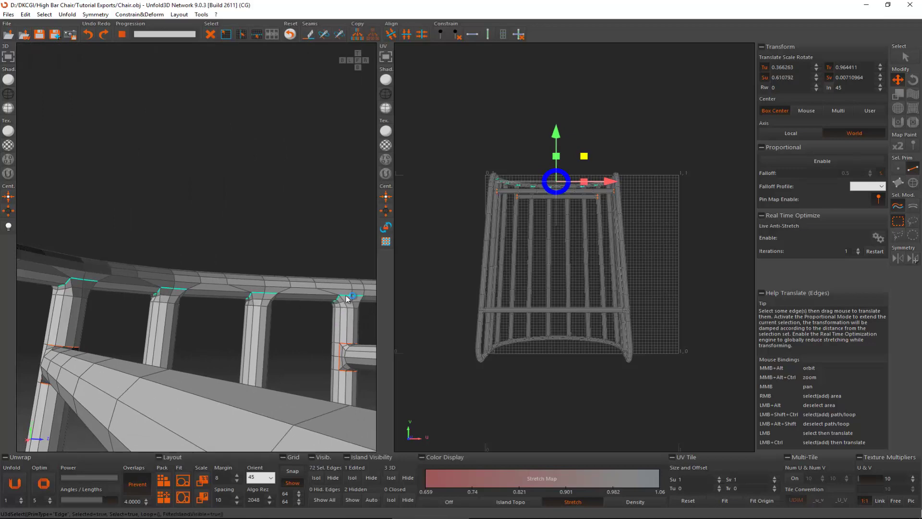
key("c")
middle_click_drag(345, 299, 180, 271, "alt")
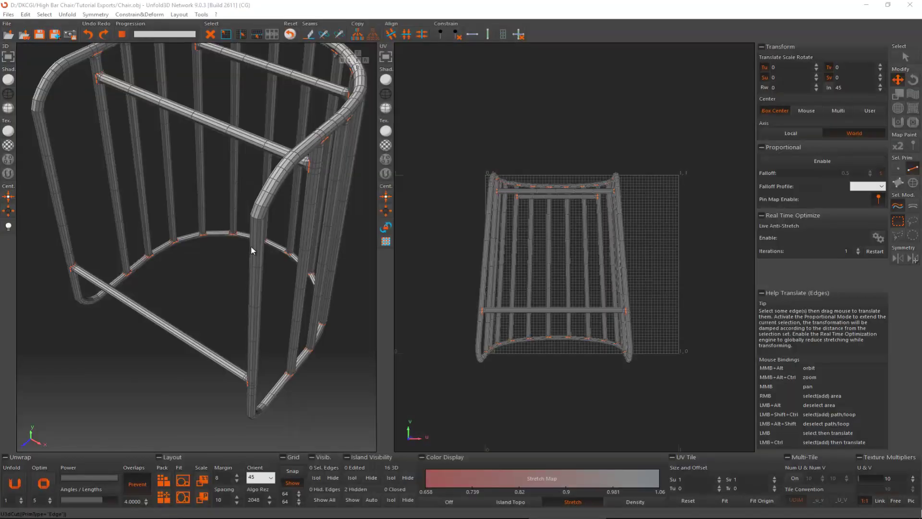
Loop-select the upper back rail and cut it into a seam.
middle_click_drag(251, 246, 255, 272, "alt")
left_click_drag(193, 193, 218, 301)
scroll(153, 157, "up", 4)
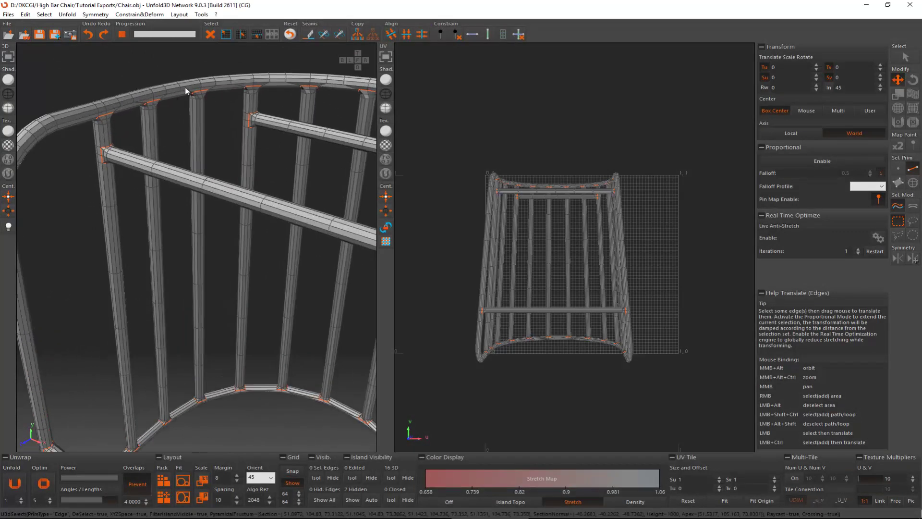
middle_click_drag(174, 207, 208, 214, "alt")
left_click(219, 213)
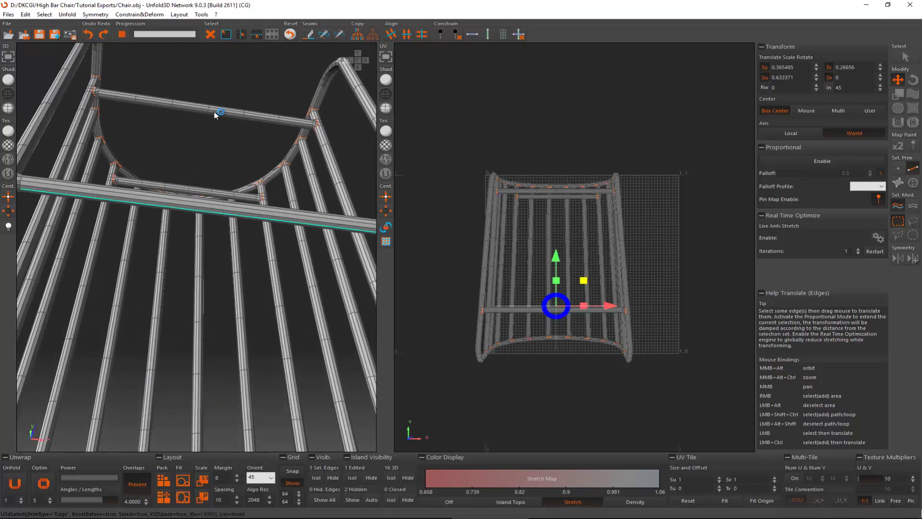
left_click(214, 114, "ctrl")
key("ctrl+z")
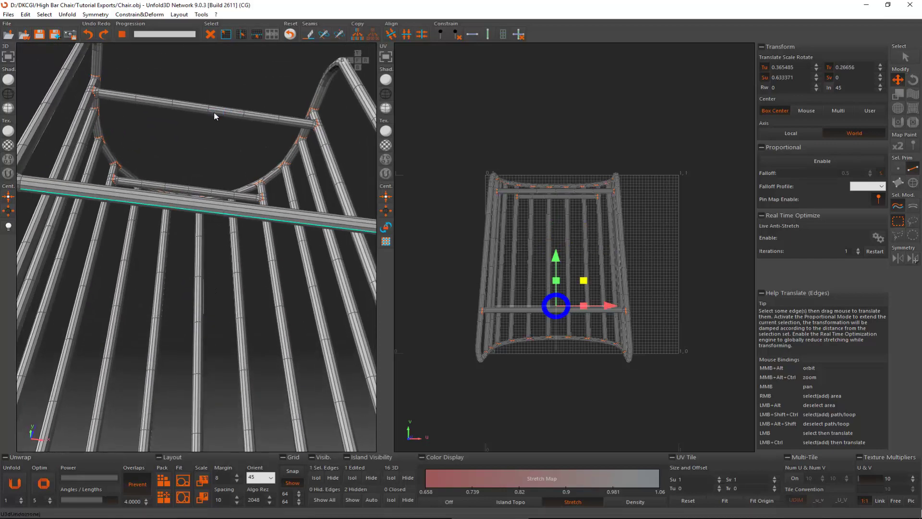
left_click(214, 114, "ctrl")
key("l")
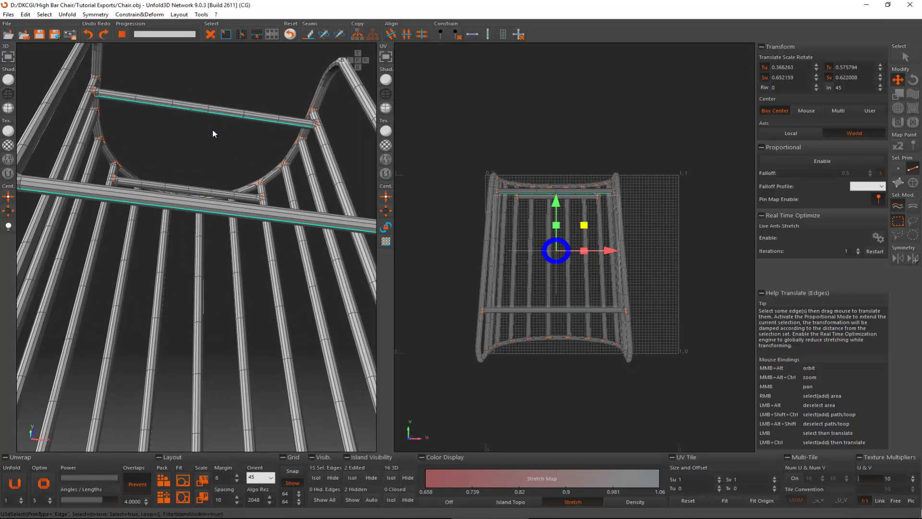
key("c")
Select an edge on each of the first vertical back bars.
middle_click_drag(199, 161, 89, 159, "alt")
left_click(55, 99)
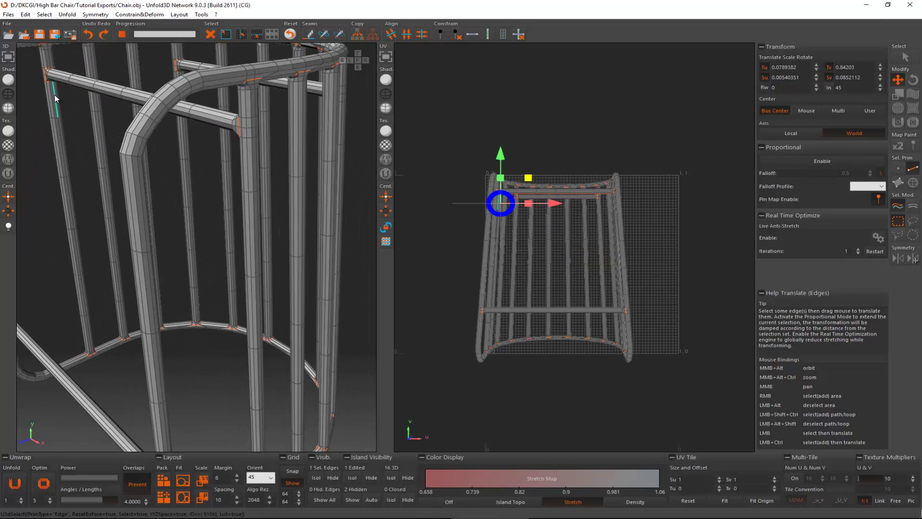
left_click(99, 110, "ctrl")
middle_click_drag(99, 110, 166, 132, "alt")
left_click(114, 110, "ctrl")
left_click(158, 121, "ctrl")
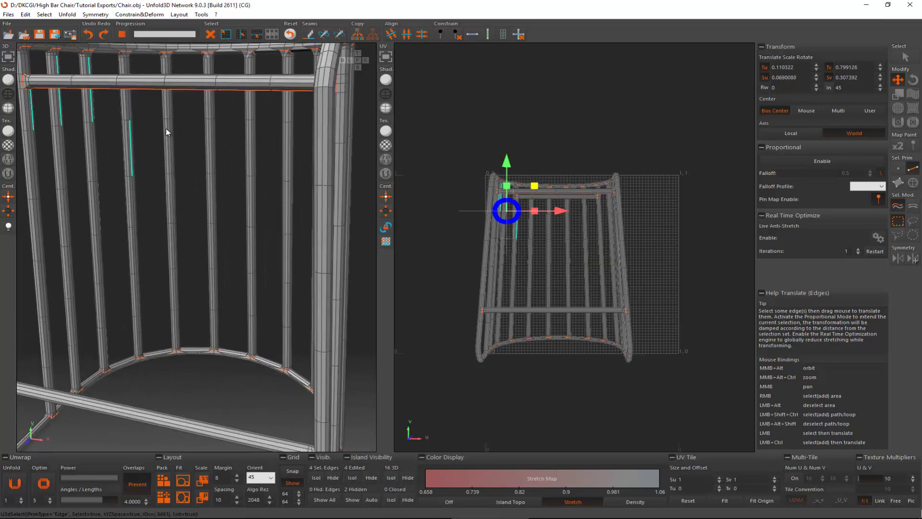
left_click(170, 128, "ctrl")
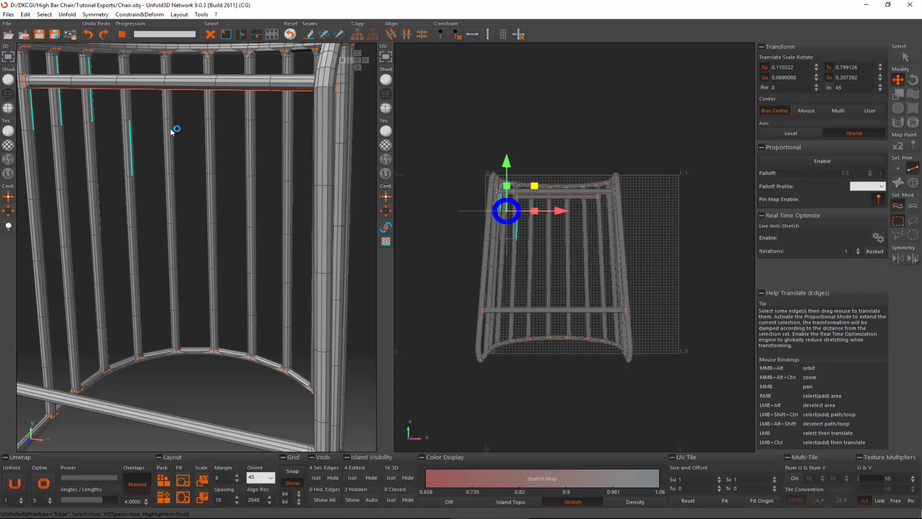
left_click(207, 133, "ctrl")
left_click(251, 144, "ctrl")
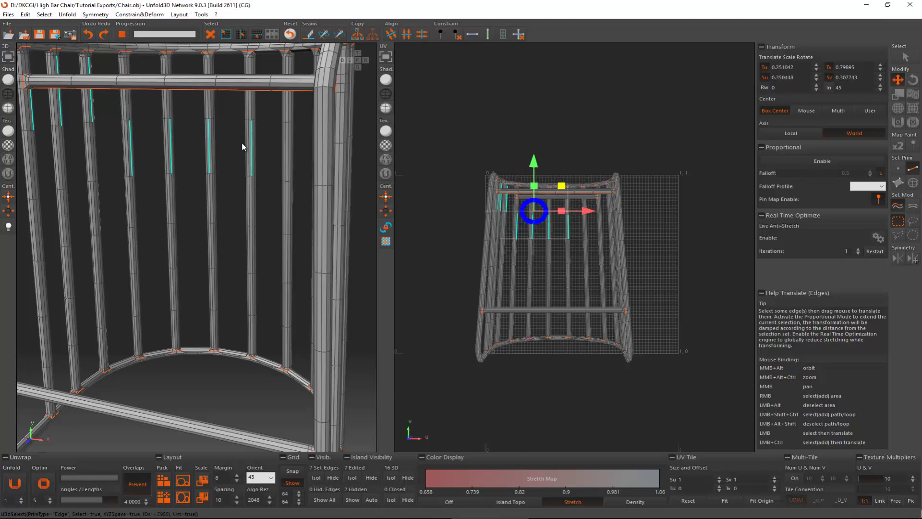
Add edges on the remaining back bars and extend them to full-length loops.
middle_click_drag(243, 146, 245, 144, "alt")
left_click(245, 146, "ctrl")
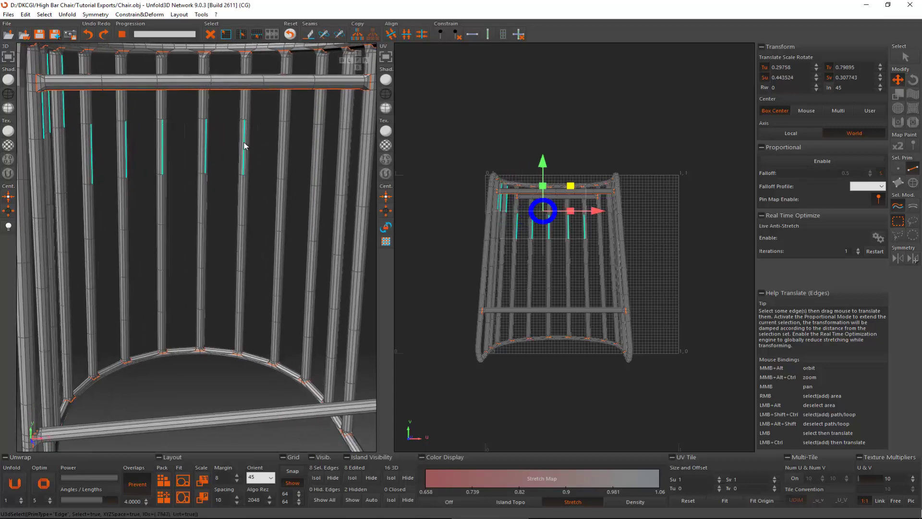
left_click(284, 152, "ctrl")
left_click(317, 162, "ctrl")
middle_click_drag(317, 163, 293, 177, "alt")
left_click(325, 160, "ctrl")
left_click(337, 153, "ctrl")
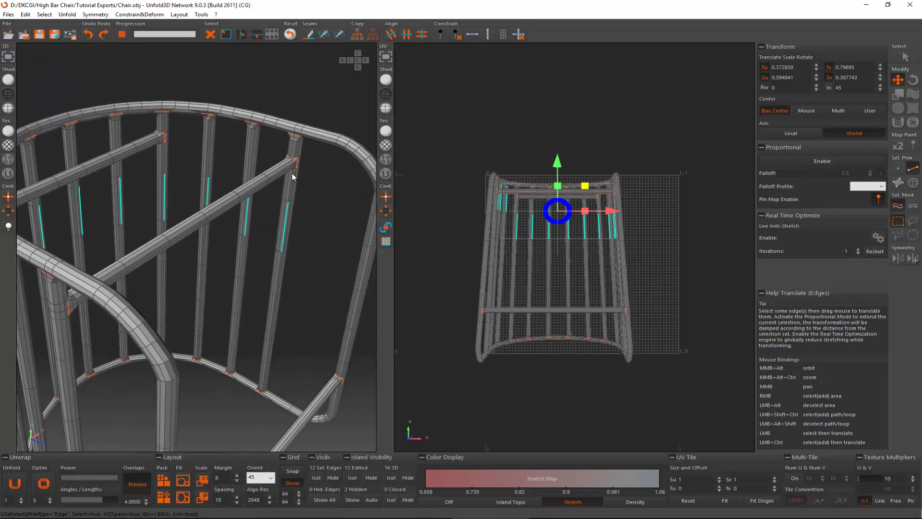
key("l")
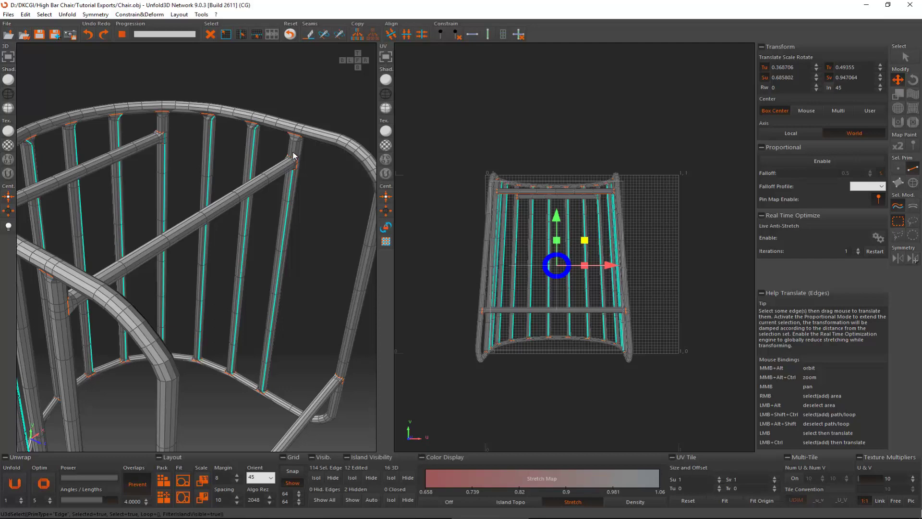
left_click(292, 155, "ctrl")
middle_click_drag(259, 182, 120, 199, "alt")
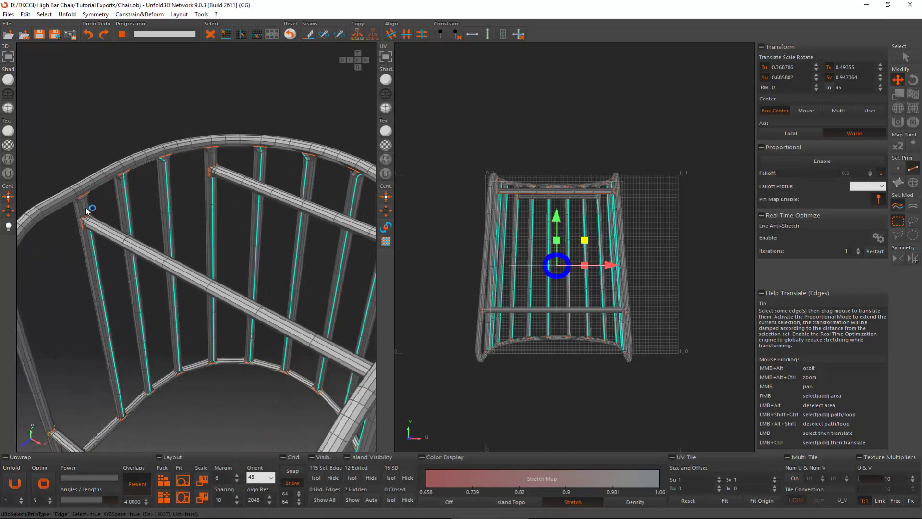
left_click(89, 210, "ctrl")
Cut the selected vertical bar edges into lengthwise seams.
key("c")
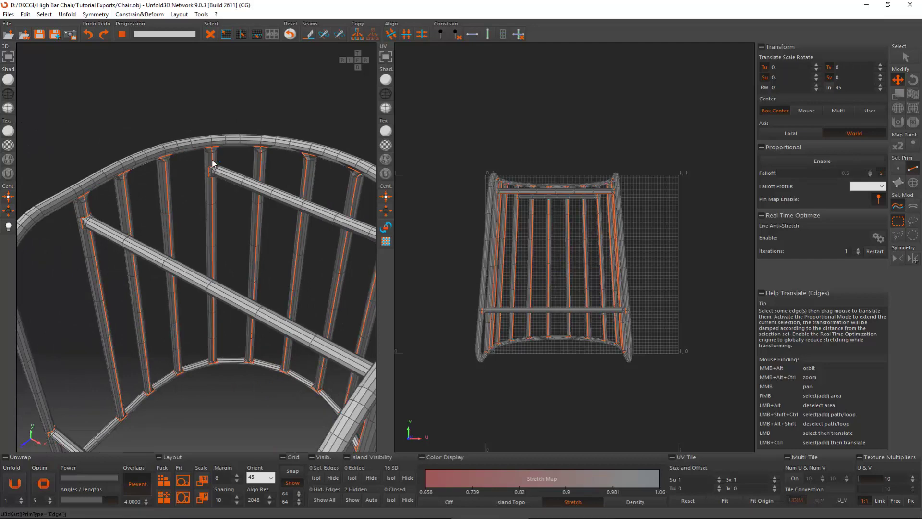
scroll(212, 179, "down", 4)
scroll(211, 183, "up", 4)
middle_click_drag(93, 192, 201, 289)
scroll(136, 215, "down", 2)
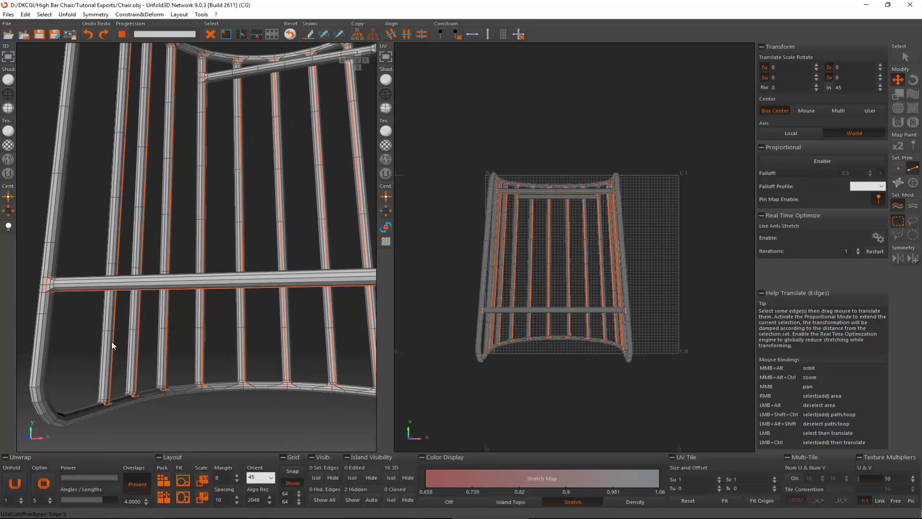
middle_click_drag(145, 138, 305, 74, "alt")
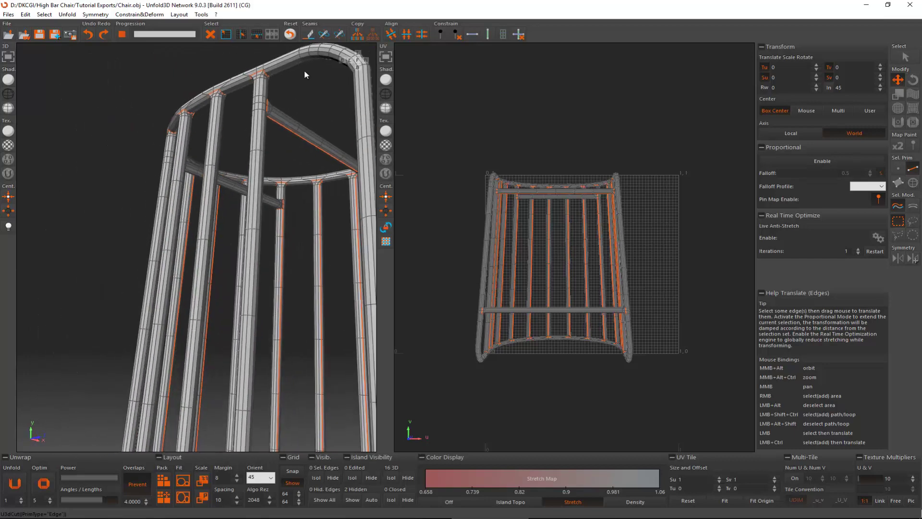
Select edges along the top rail and cut them into a seam.
left_click(238, 92)
middle_click_drag(237, 92, 263, 89, "alt")
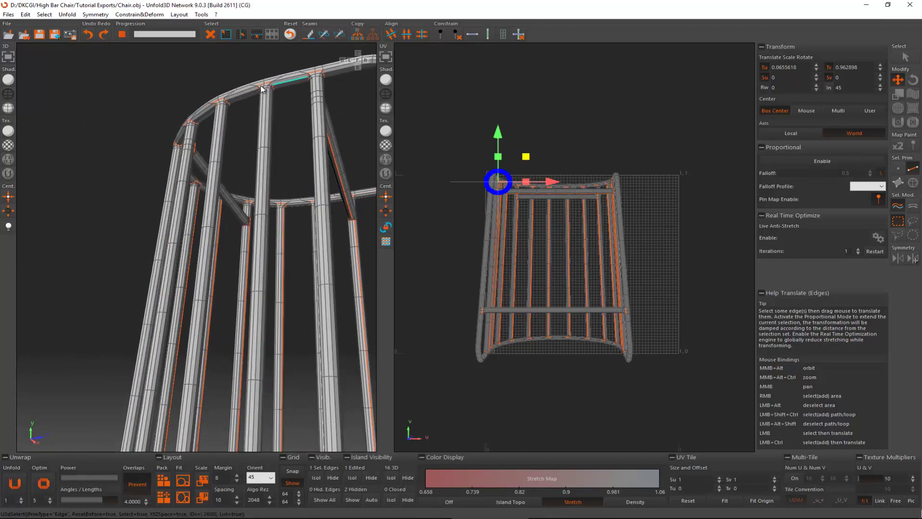
left_click(243, 97, "ctrl")
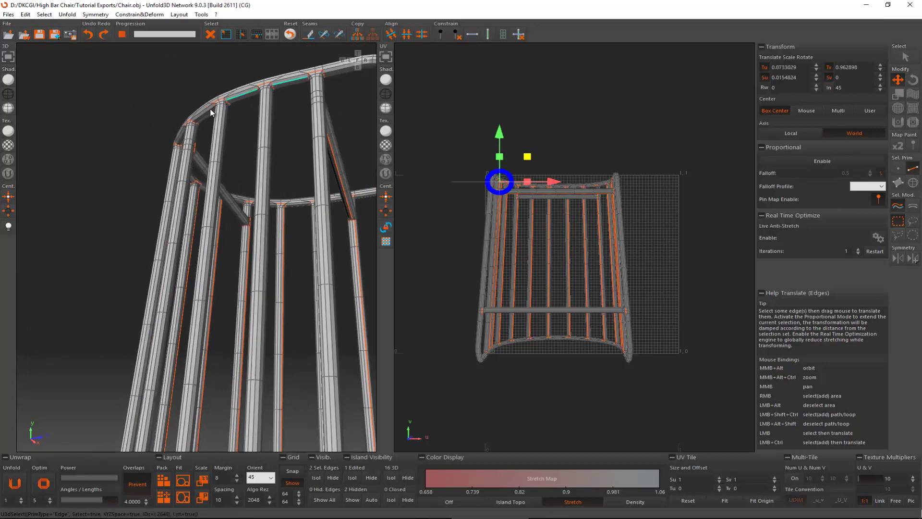
left_click(208, 115, "ctrl")
middle_click_drag(176, 128, 237, 128, "alt")
left_click(277, 104, "ctrl")
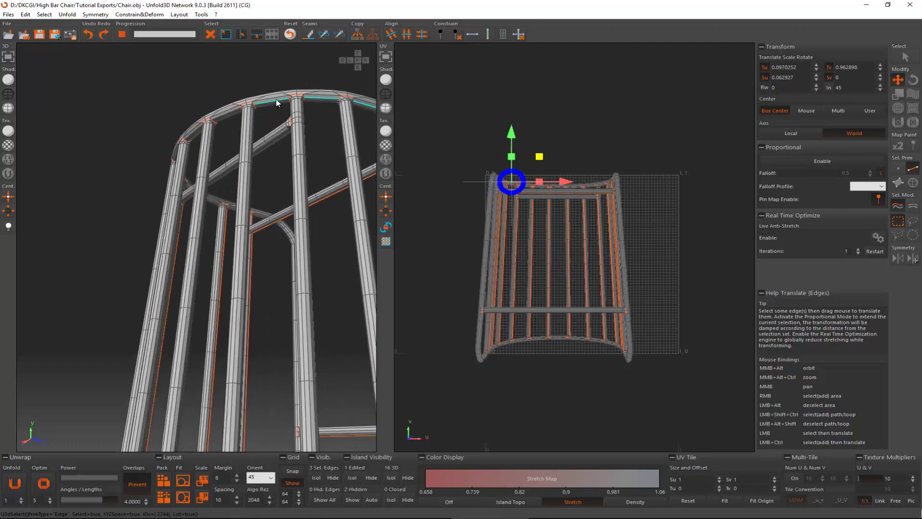
left_click(227, 116, "ctrl")
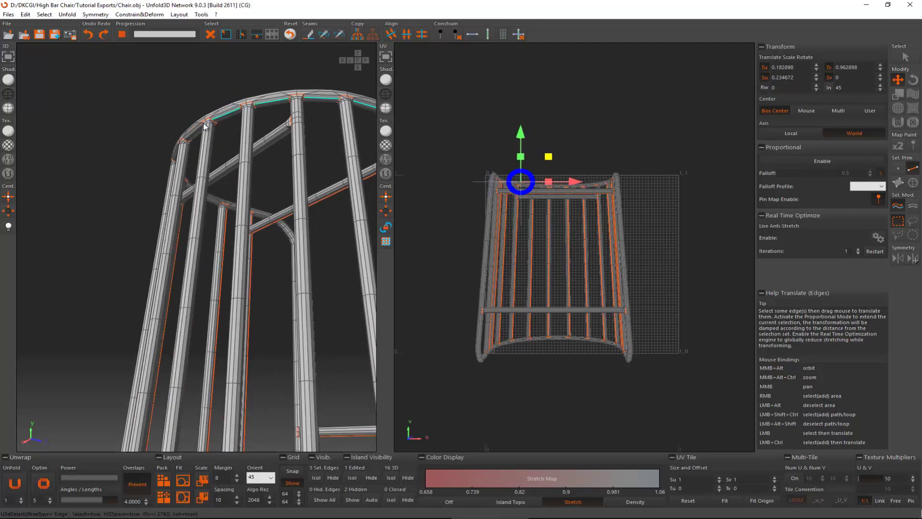
middle_click_drag(227, 117, 259, 124, "alt")
left_click(257, 109, "ctrl")
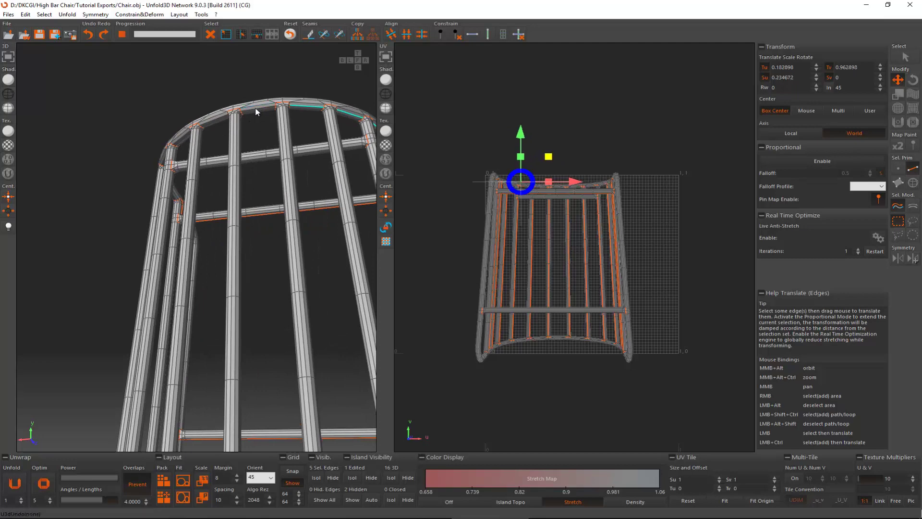
left_click(213, 124, "ctrl")
middle_click_drag(213, 124, 252, 116, "alt")
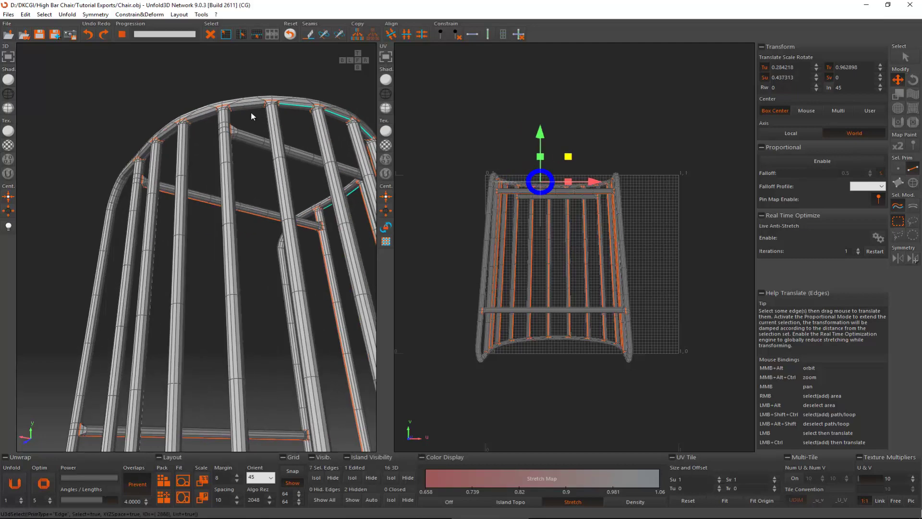
left_click(247, 108, "ctrl")
left_click(204, 115, "ctrl")
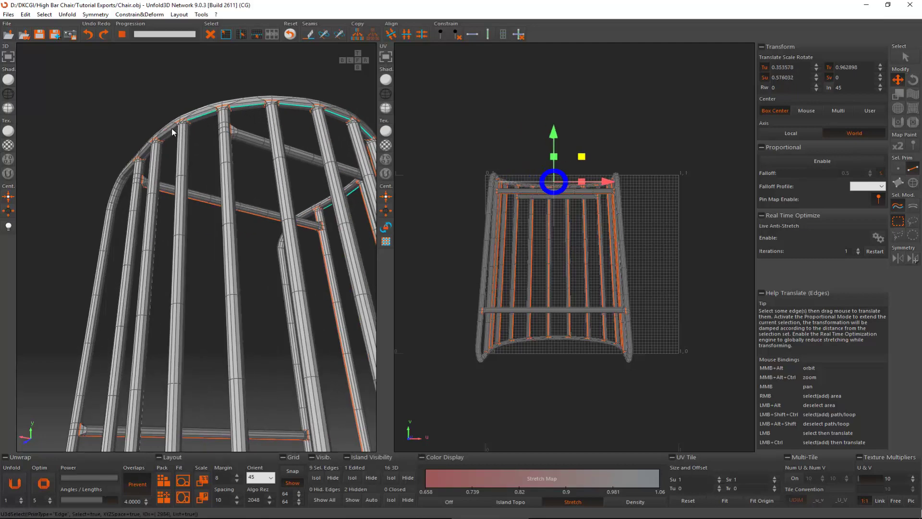
left_click(175, 130, "ctrl")
middle_click_drag(175, 130, 209, 140, "alt")
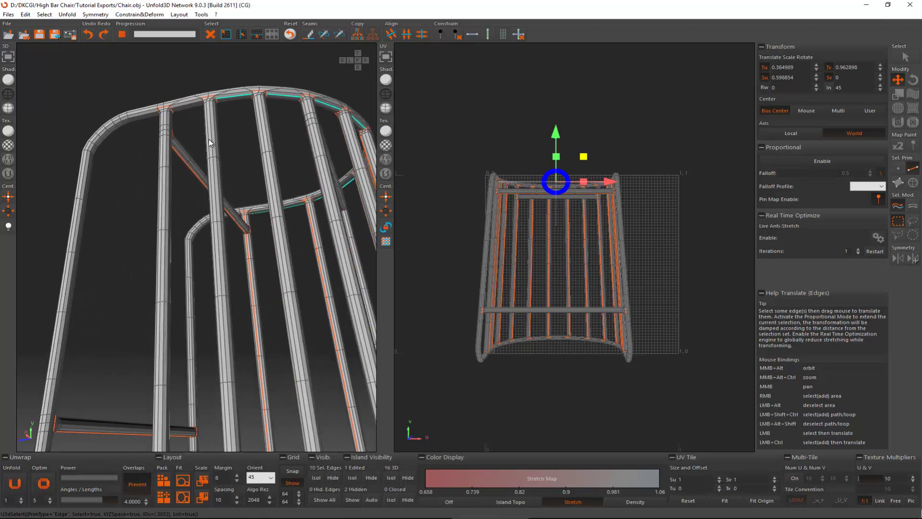
left_click(186, 107, "ctrl")
key("c")
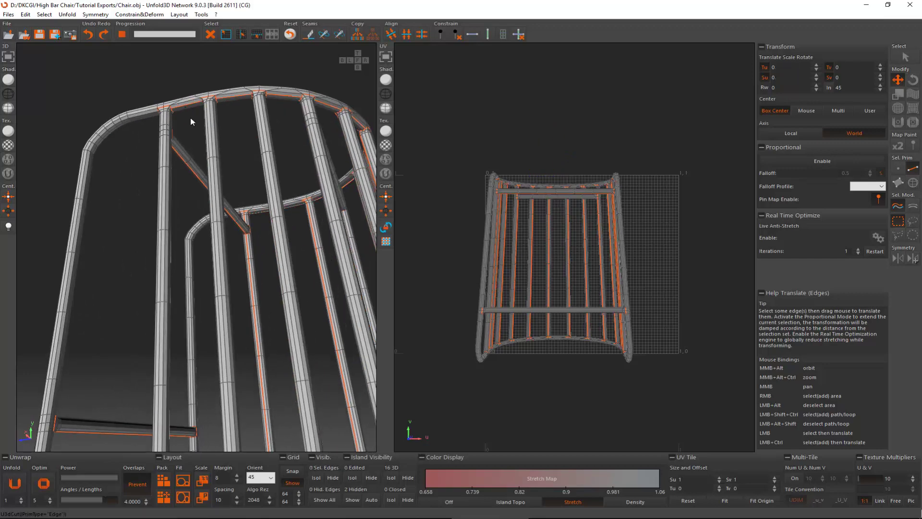
Select edges along the bottom rail and cut them into a seam.
middle_click_drag(191, 117, 199, 313, "alt")
left_click(194, 316)
left_click(231, 320, "ctrl")
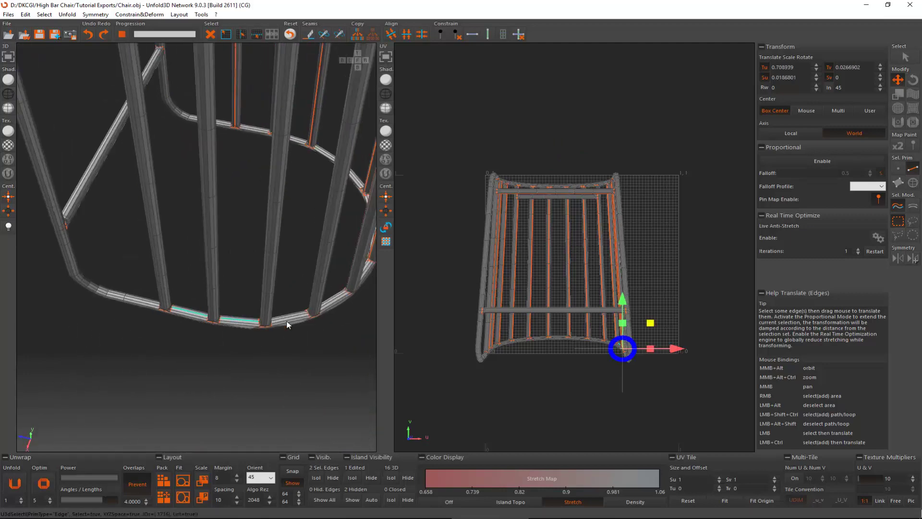
left_click(292, 318, "ctrl")
left_click(338, 299, "ctrl")
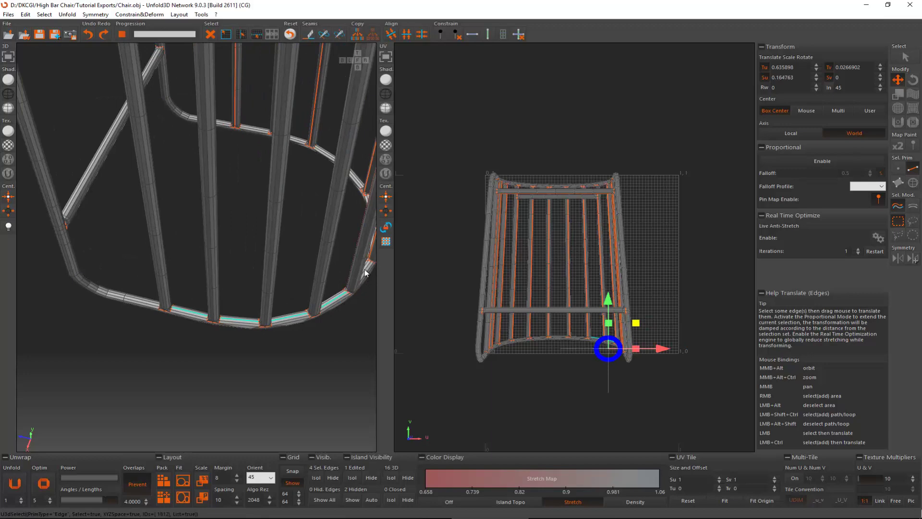
left_click(367, 267, "ctrl")
middle_click_drag(367, 268, 268, 306, "alt")
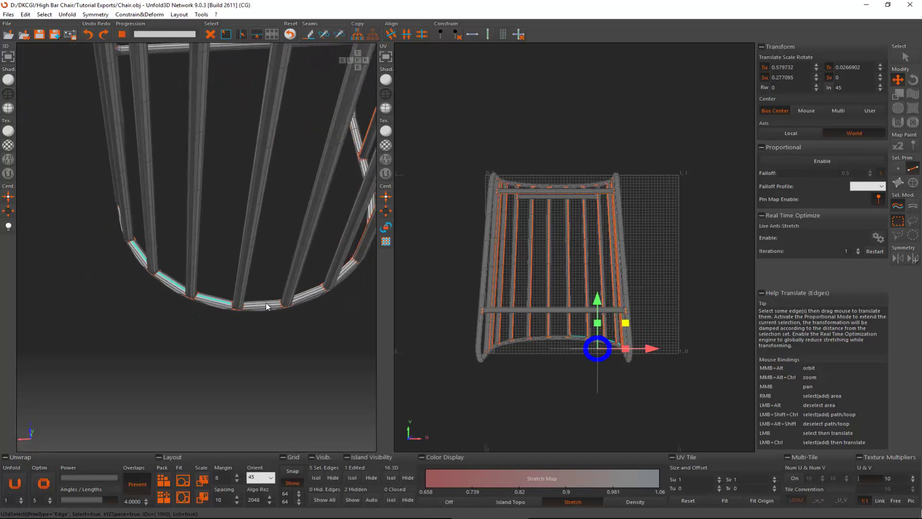
left_click(267, 306, "ctrl")
left_click(312, 294, "ctrl")
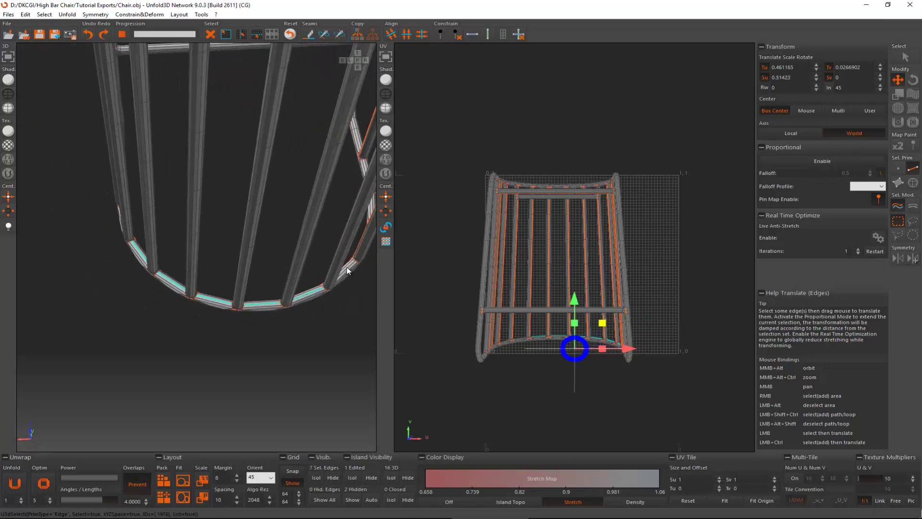
left_click(347, 272, "ctrl")
middle_click_drag(350, 264, 262, 299, "alt")
left_click(278, 300, "ctrl")
left_click(308, 294, "ctrl")
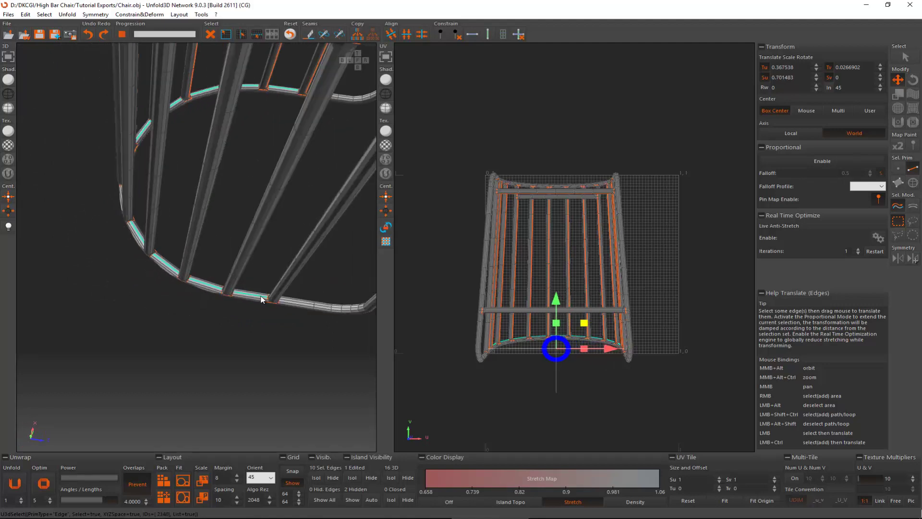
key("c")
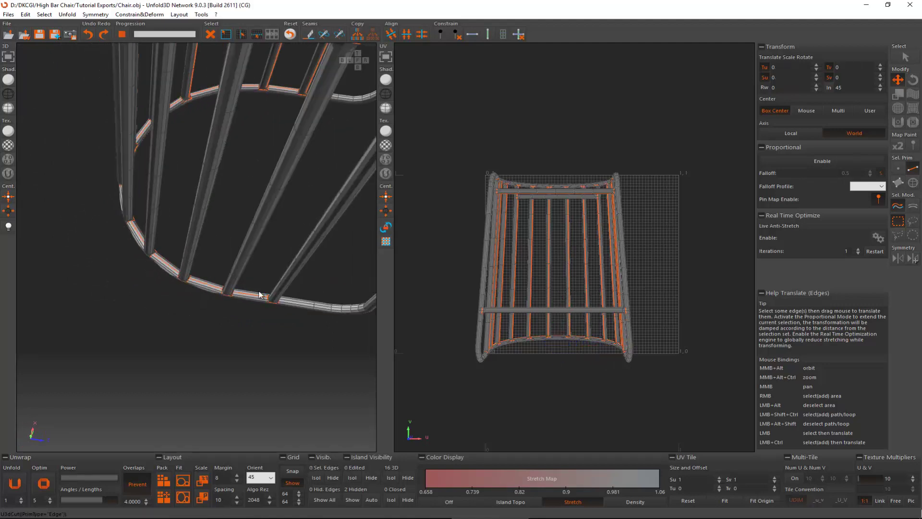
Select edge loops around the curved rail and the lower rail.
middle_click_drag(262, 299, 193, 316, "alt")
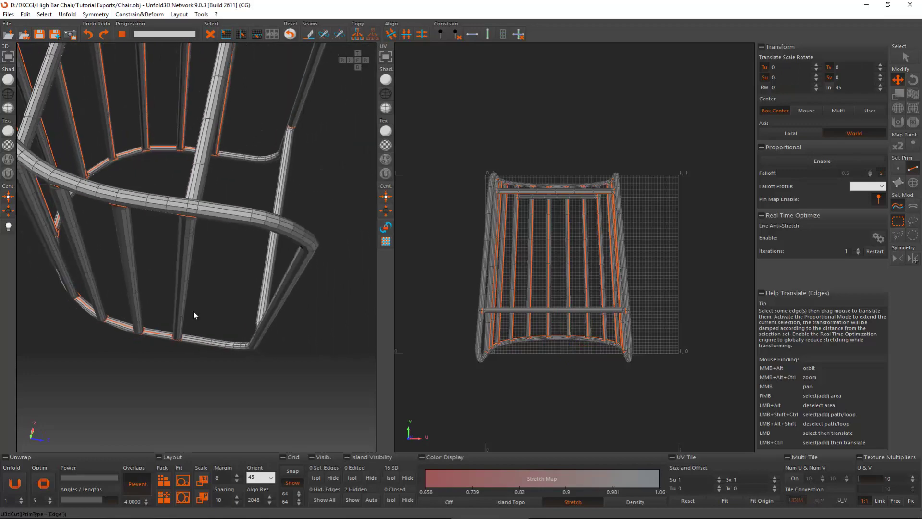
left_click(188, 210)
mouse_move(189, 210)
middle_mouse_down("alt")
mouse_move(133, 226)
mouse_move(150, 230)
mouse_move(179, 201)
middle_mouse_up("alt")
left_click(151, 140)
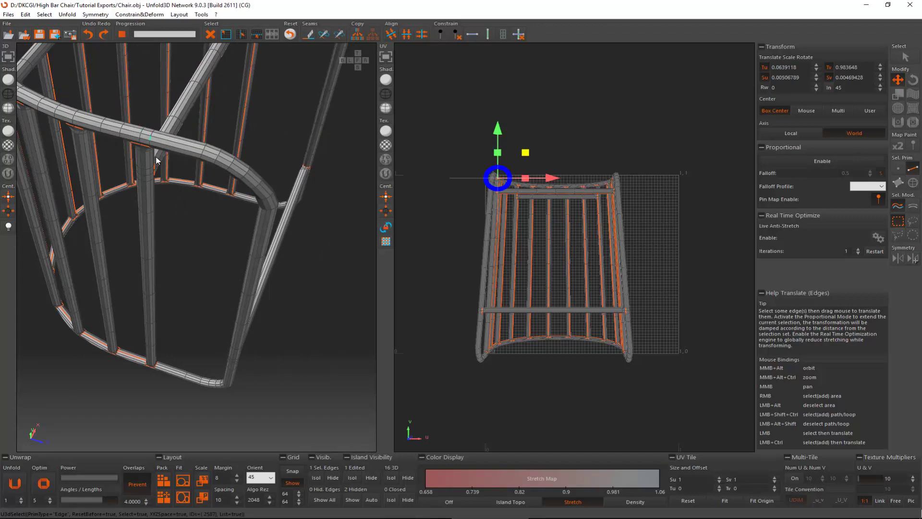
middle_click_drag(159, 153, 159, 148, "alt")
key("l")
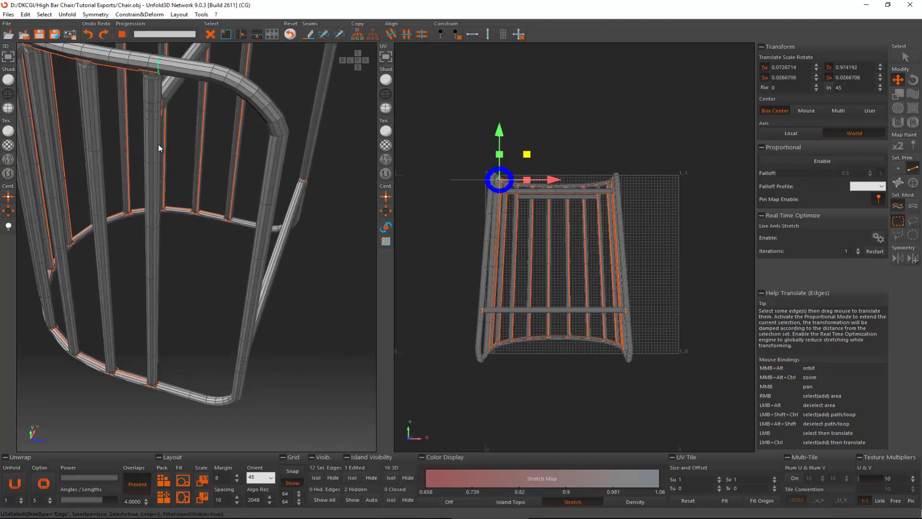
middle_click_drag(198, 284, 182, 402, "alt")
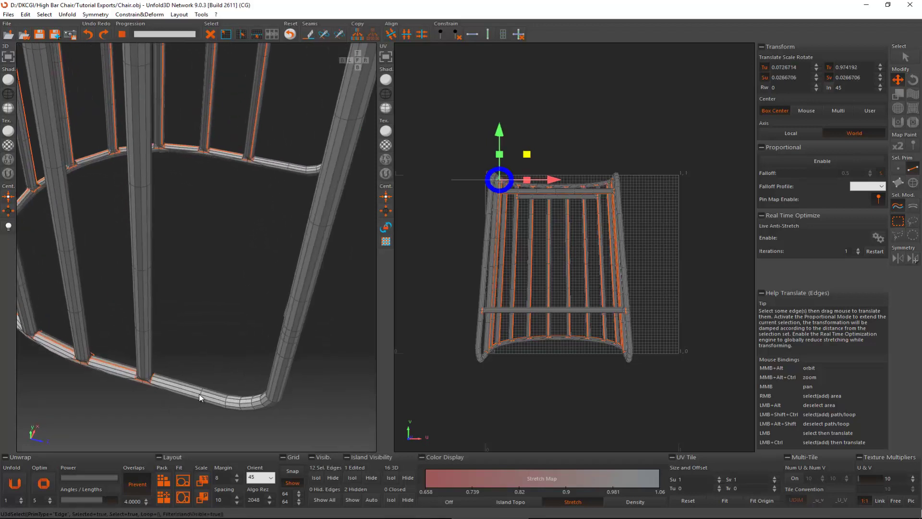
left_click(201, 399, "ctrl")
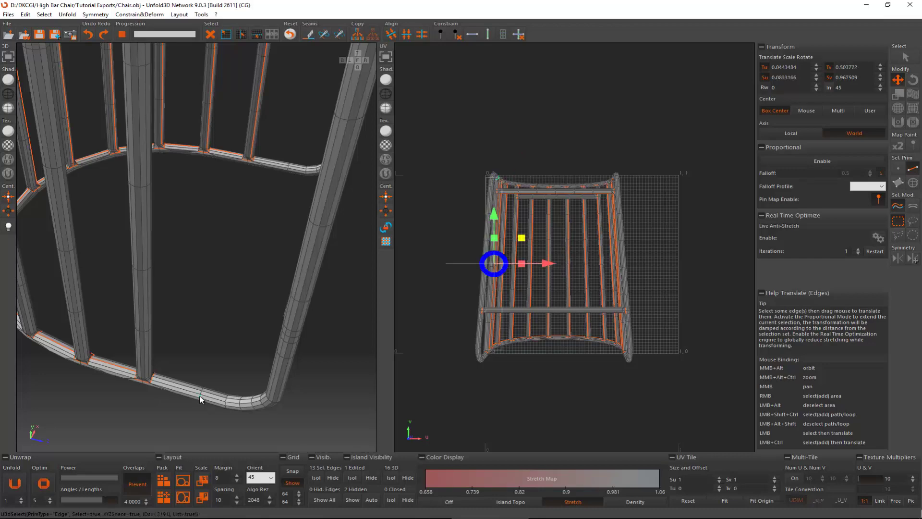
scroll(212, 331, "up", 5)
middle_click_drag(209, 352, 208, 365, "alt")
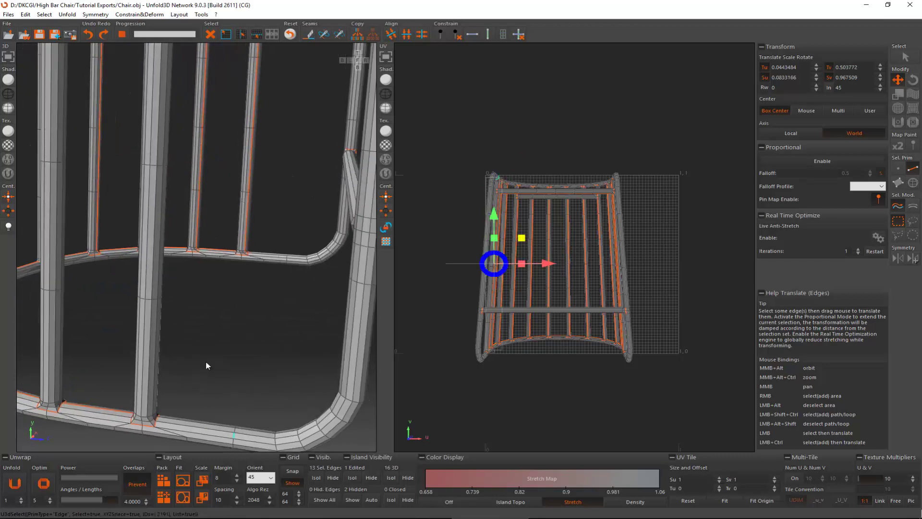
key("l")
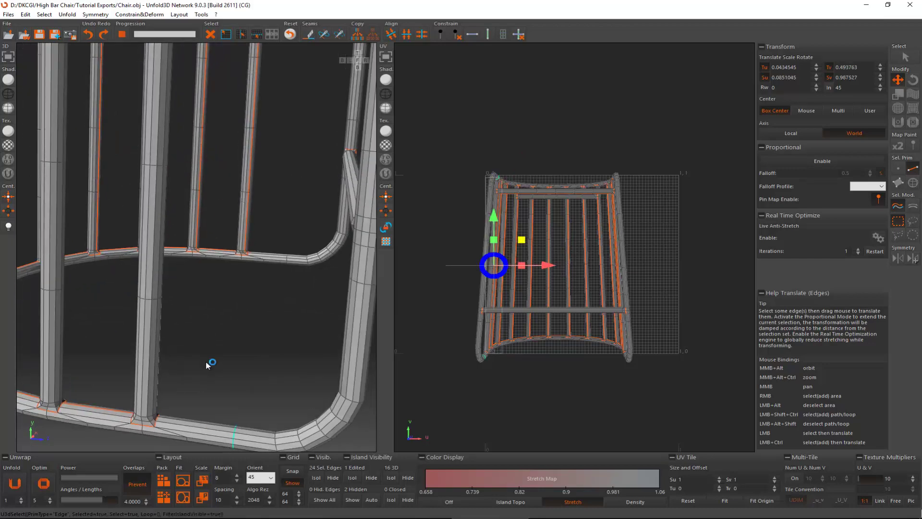
Cut the lower-rail loop and a single top-rail edge into seams.
key("c")
middle_click_drag(229, 281, 206, 356)
scroll(207, 356, "down", 5)
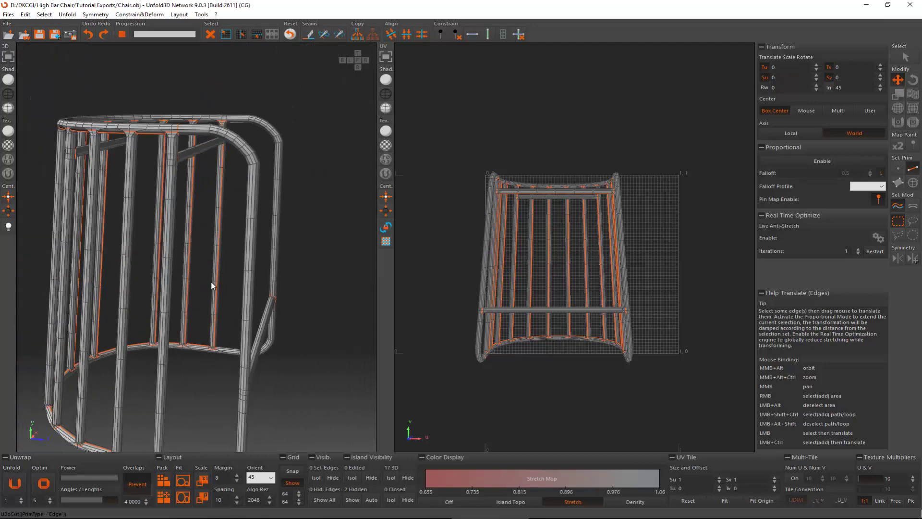
middle_click_drag(211, 284, 68, 268, "alt")
scroll(118, 204, "up", 3)
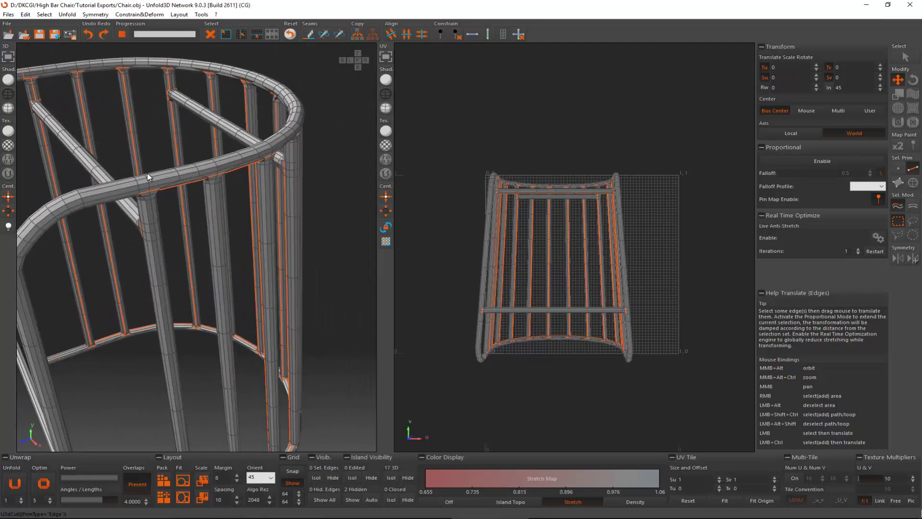
middle_click_drag(130, 179, 128, 184, "alt")
left_click(125, 189)
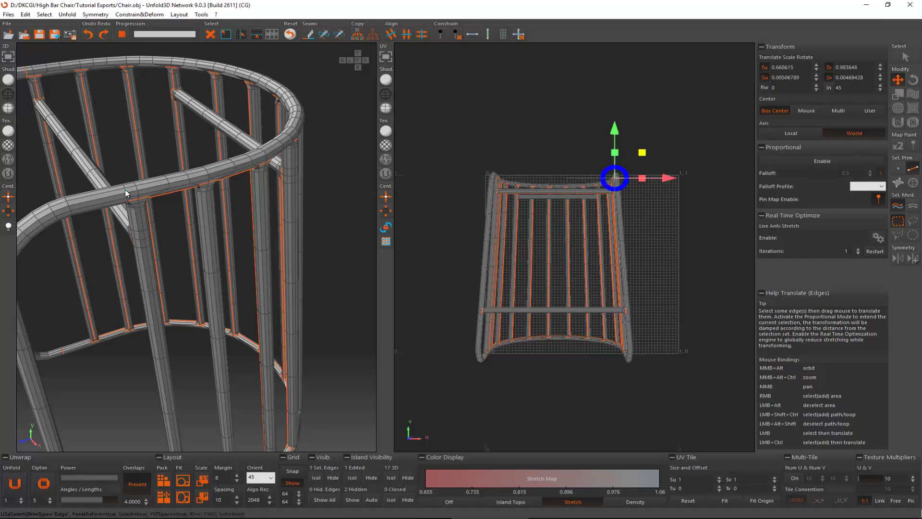
key("c")
Cut one lower-rail edge, then two more lower-rail edges, into seams.
middle_click_drag(112, 201, 174, 310, "alt")
left_click(164, 335)
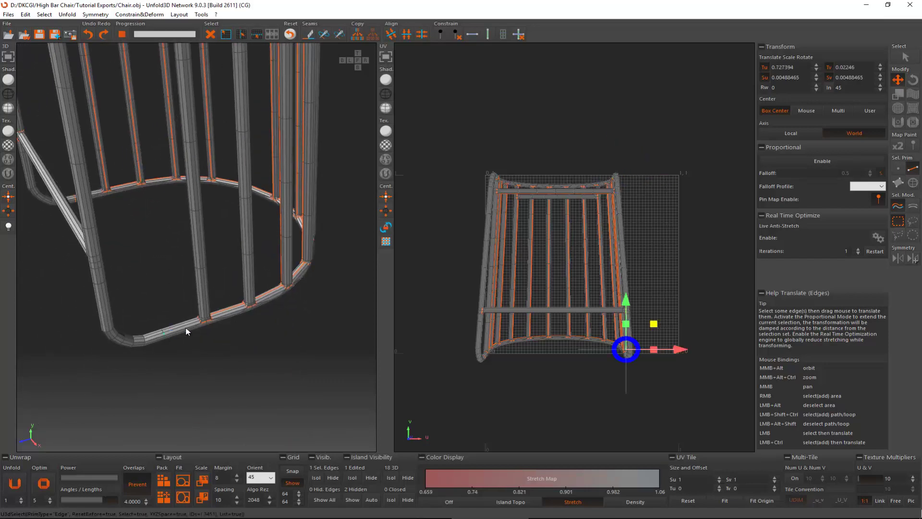
key("c")
middle_click_drag(186, 326, 284, 317, "alt")
left_click(197, 304)
left_click(212, 329, "ctrl")
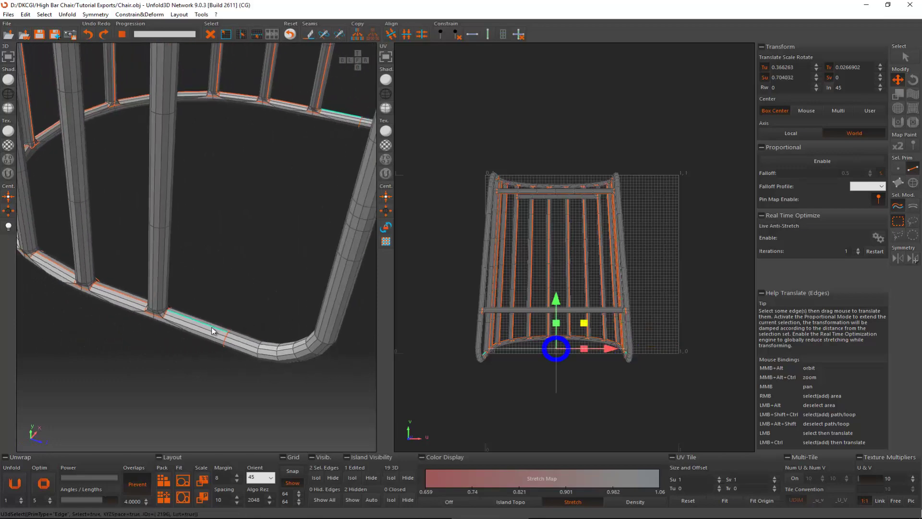
key("c")
Select the bottom-rail edge loop plus one extra edge and cut them.
middle_click_drag(214, 330, 171, 370, "alt")
left_click(164, 372)
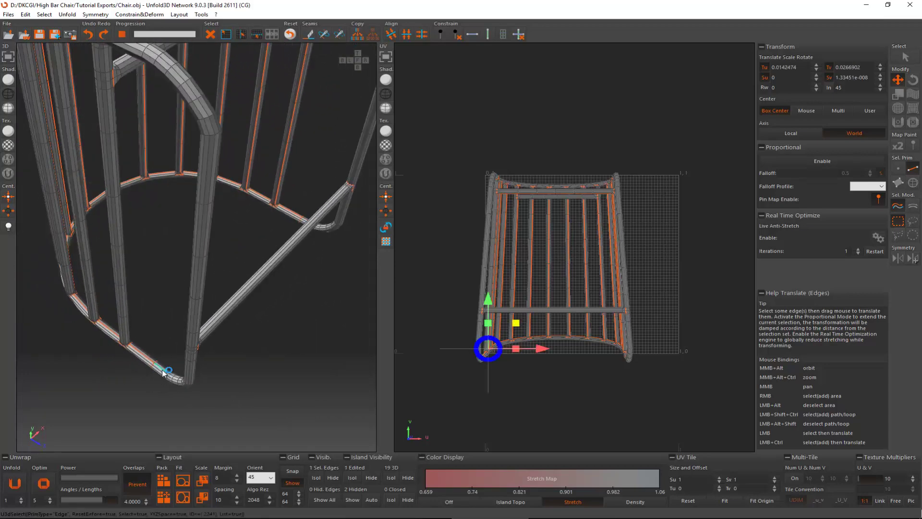
double_click(164, 371)
middle_click_drag(183, 353, 137, 380, "alt")
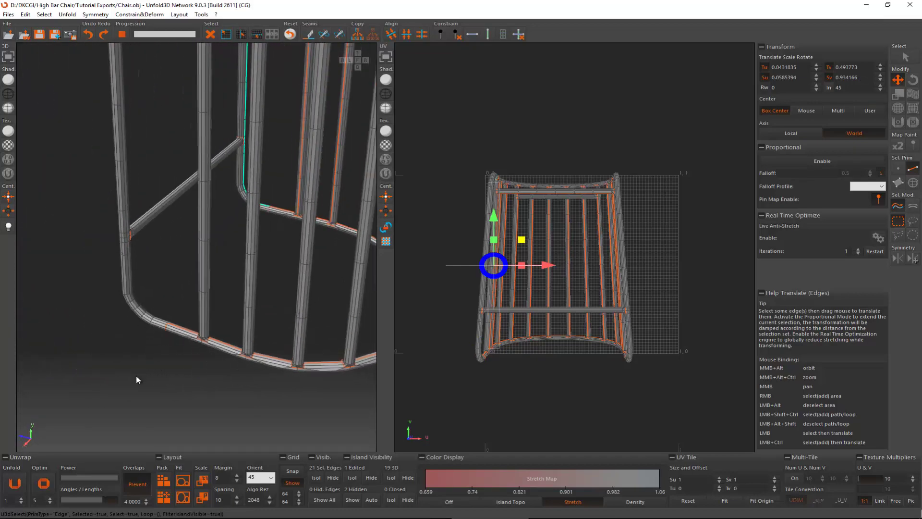
left_click(165, 326, "ctrl")
key("c")
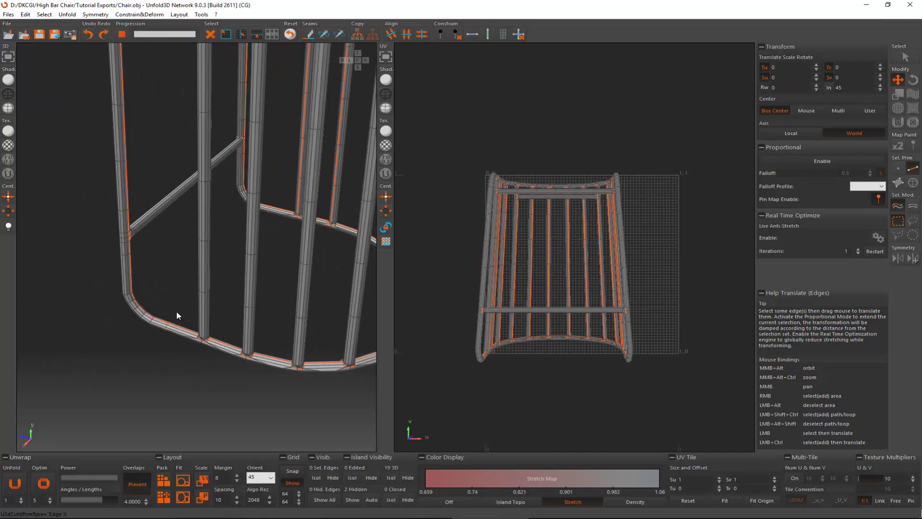
Unfold the chair frame into flat UV islands.
middle_click_drag(176, 310, 395, 289, "alt")
middle_click_drag(357, 301, 254, 320, "alt")
left_click(15, 489)
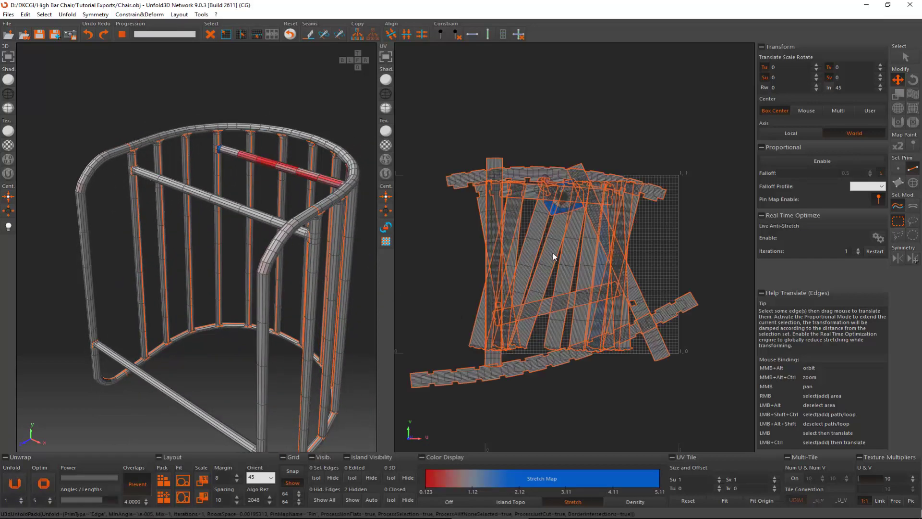
Cut the red, badly stretched crossbar edge loop into a seam.
middle_click_drag(317, 173, 333, 216)
scroll(289, 230, "up", 5)
scroll(187, 294, "up", 3)
middle_click_drag(187, 294, 245, 256, "alt")
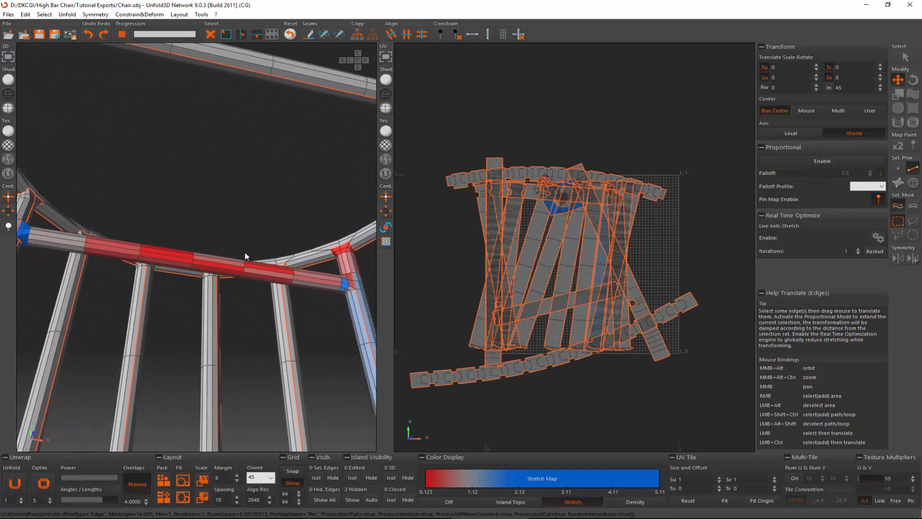
left_click(198, 272)
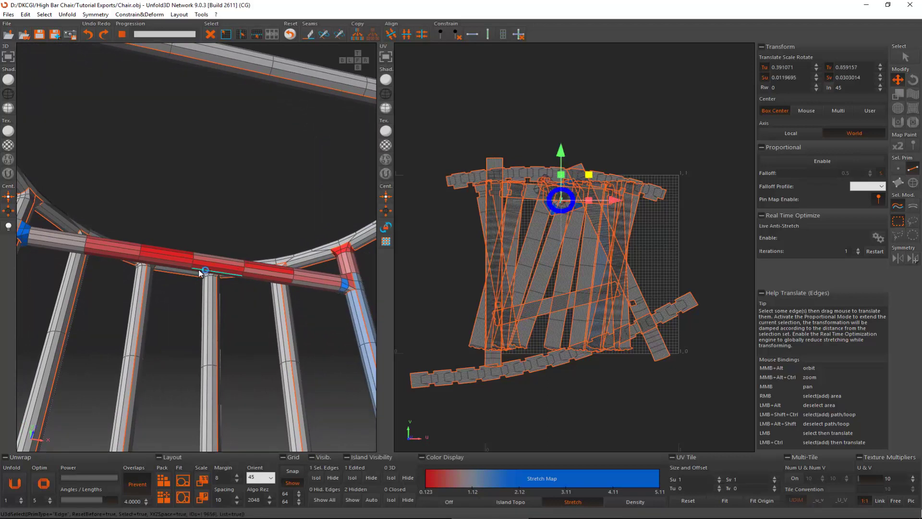
double_click(199, 271)
key("c")
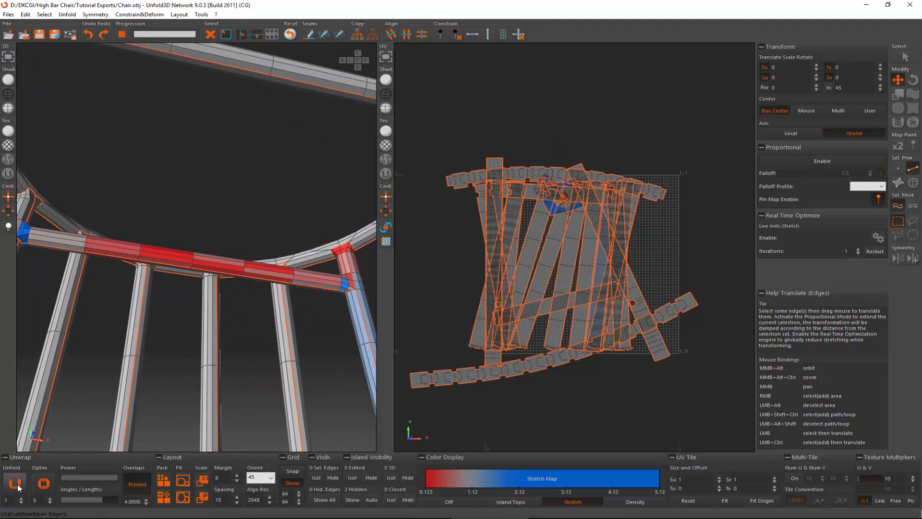
Cut the crossbar joint edge and unfold the frame again.
left_click(344, 267)
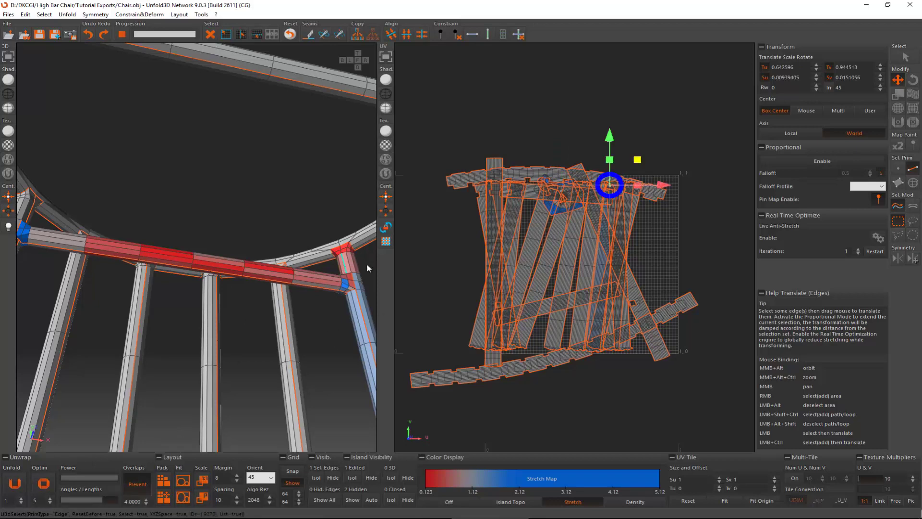
key("c")
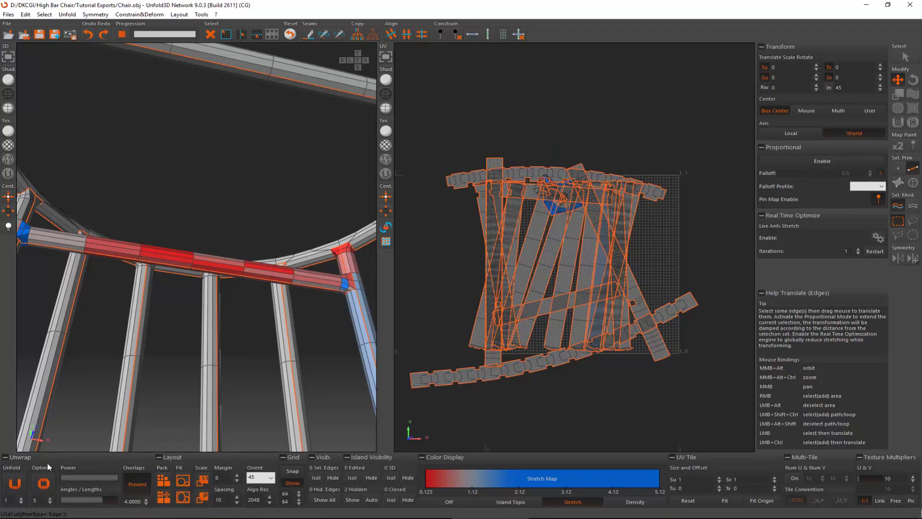
left_click(26, 484)
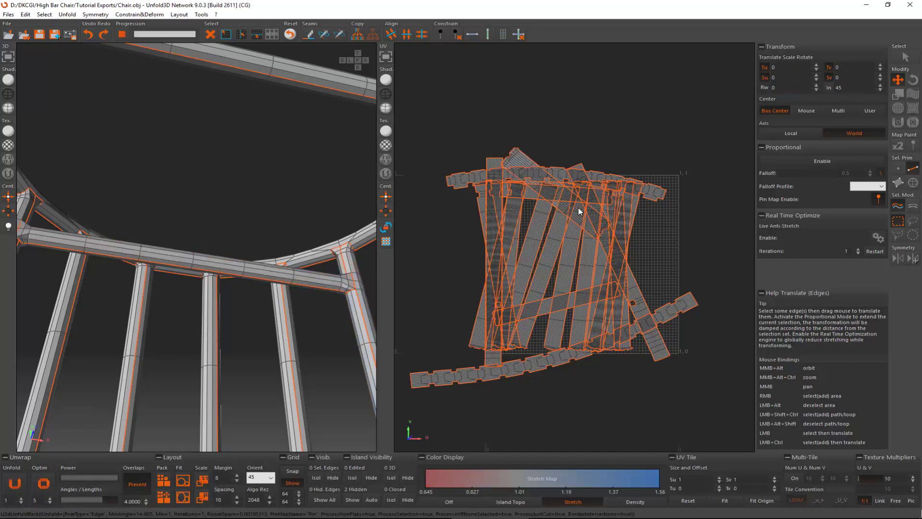
Pack the UV islands to fill the tile.
left_click(163, 499)
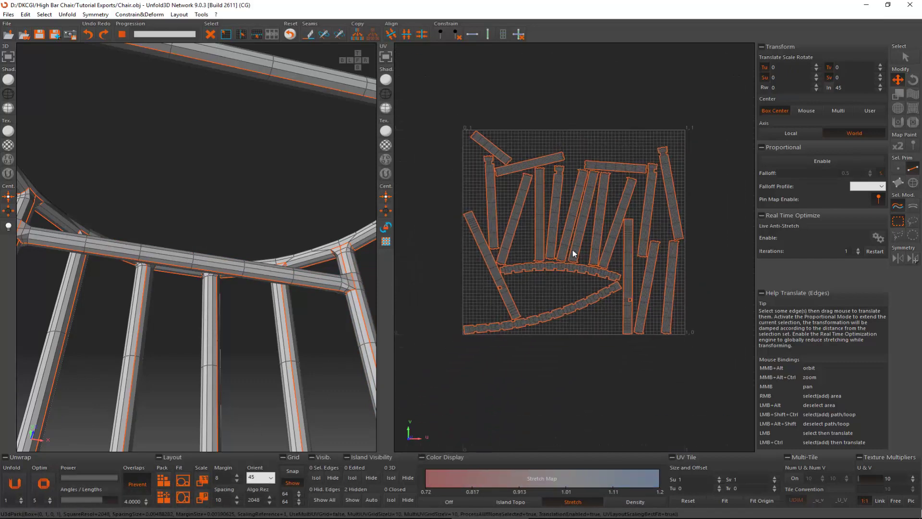
scroll(553, 325, "up", 1)
key("F4")
Rotate both curved arc islands level and move the inner one just below the tile.
left_click(550, 315)
key("r")
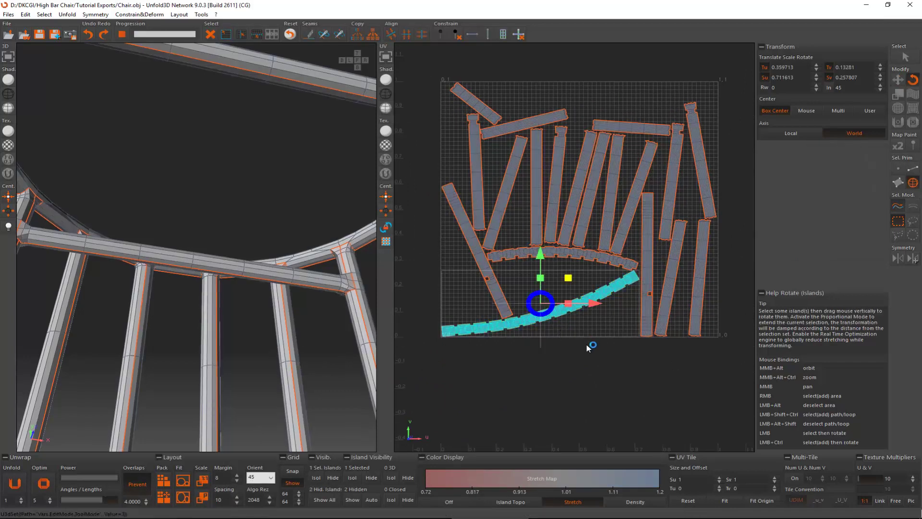
left_click_drag(588, 347, 546, 407)
key("w")
left_click(562, 258)
key("e")
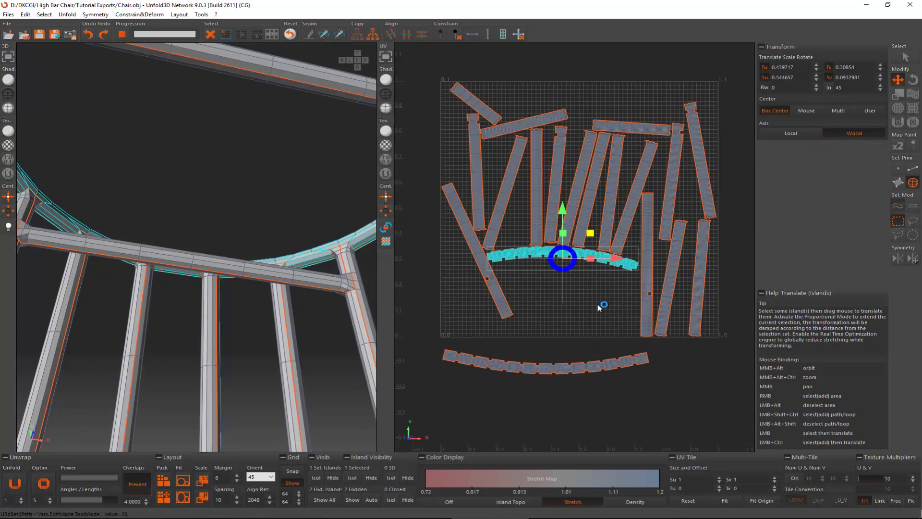
left_click_drag(602, 305, 563, 464)
key("w")
left_click_drag(553, 368, 538, 381)
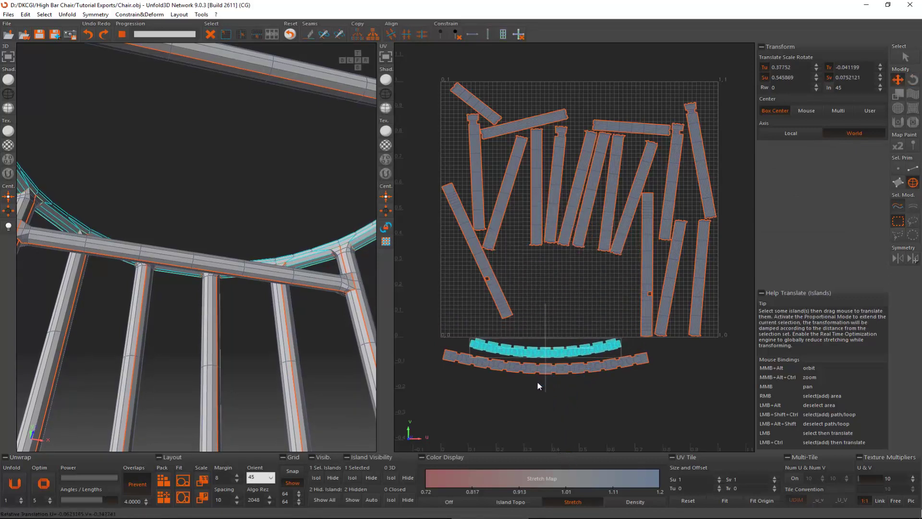
middle_click_drag(518, 356, 523, 298)
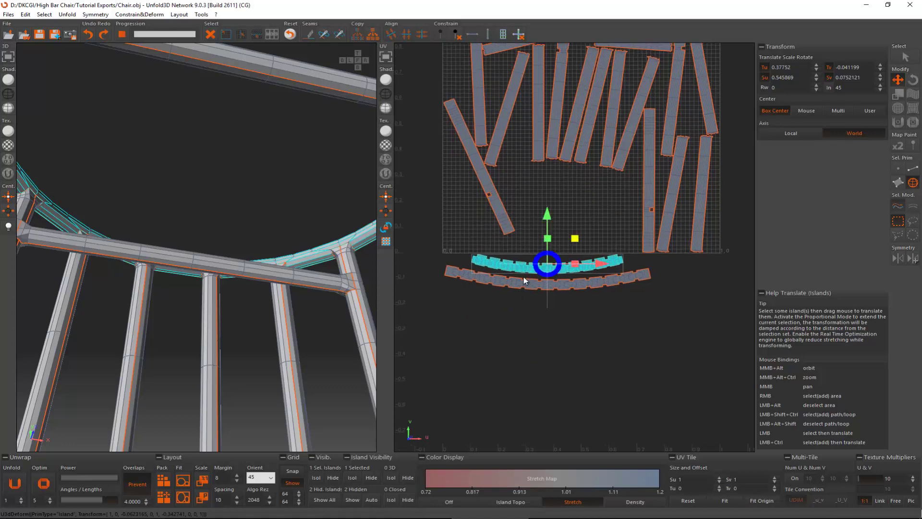
Rotate the diagonal strip island horizontal and move it down above the arcs.
left_click(499, 205)
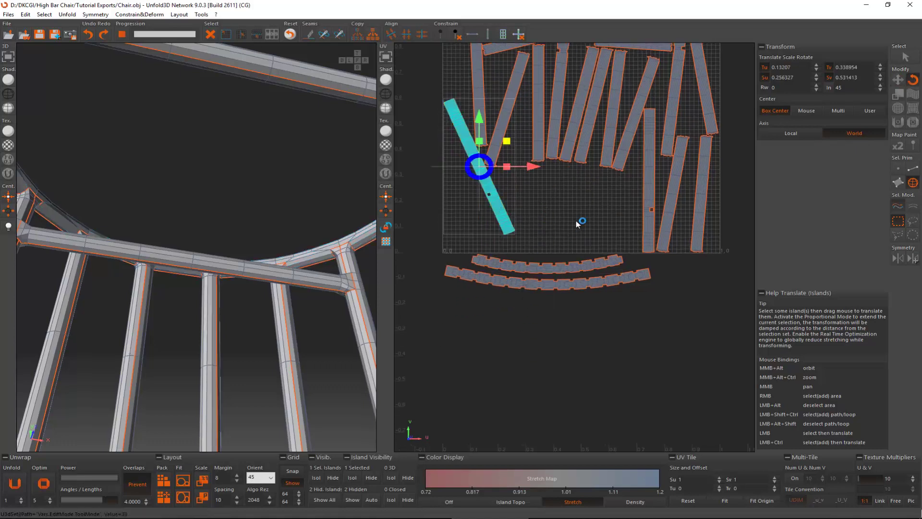
key("e")
left_click_drag(581, 222, 594, 175)
key("w")
left_click_drag(497, 199, 561, 280)
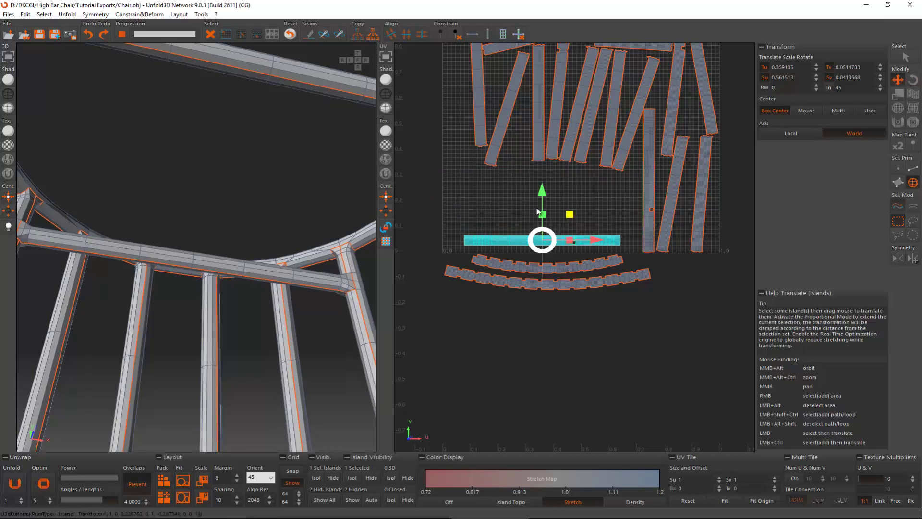
middle_click_drag(544, 141, 525, 241)
scroll(517, 354, "up", 5)
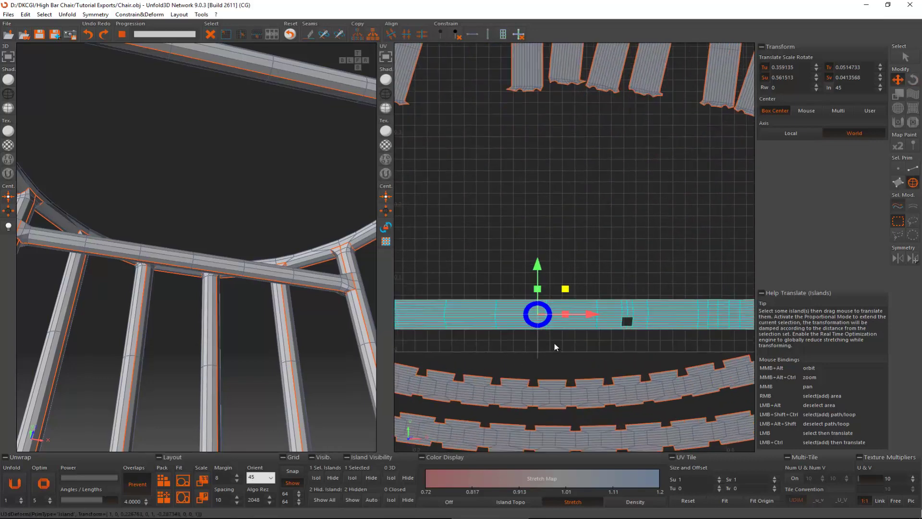
Select the six horizontal edge loops of the long strip and constrain them horizontally.
scroll(556, 346, "up", 1)
key("F2")
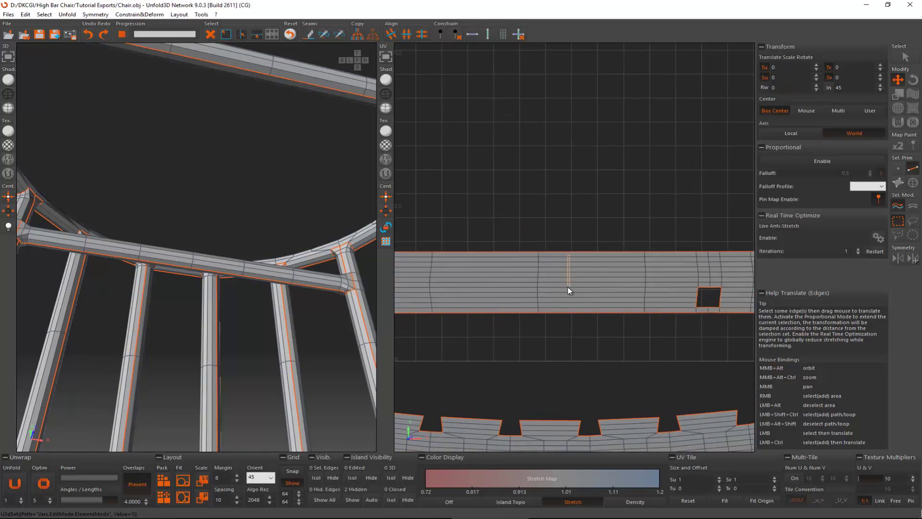
right_click_drag(569, 285, 569, 285)
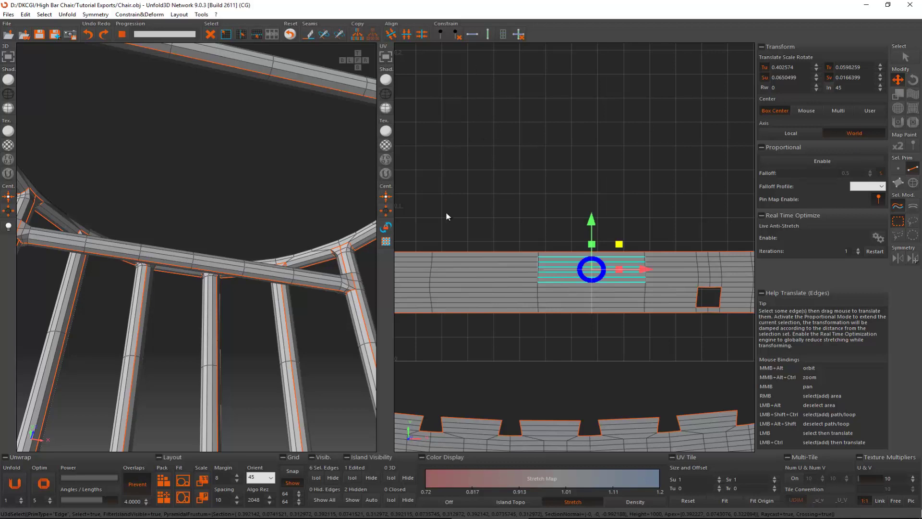
key("l")
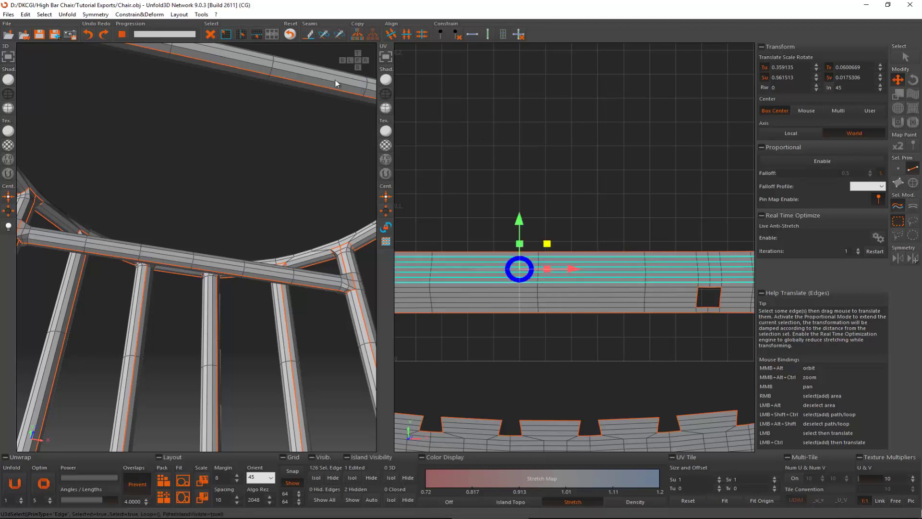
left_click(472, 34)
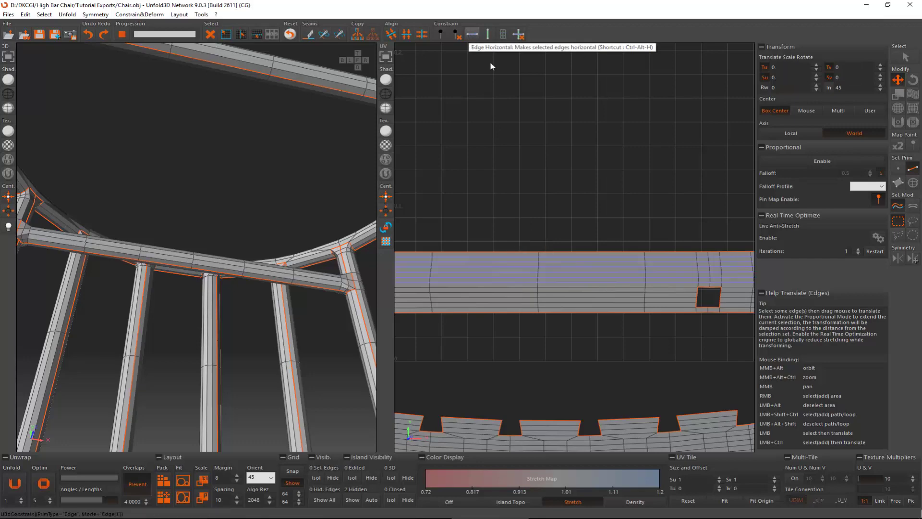
Optimize the long strip island in island mode, then deselect it.
scroll(551, 266, "down", 6)
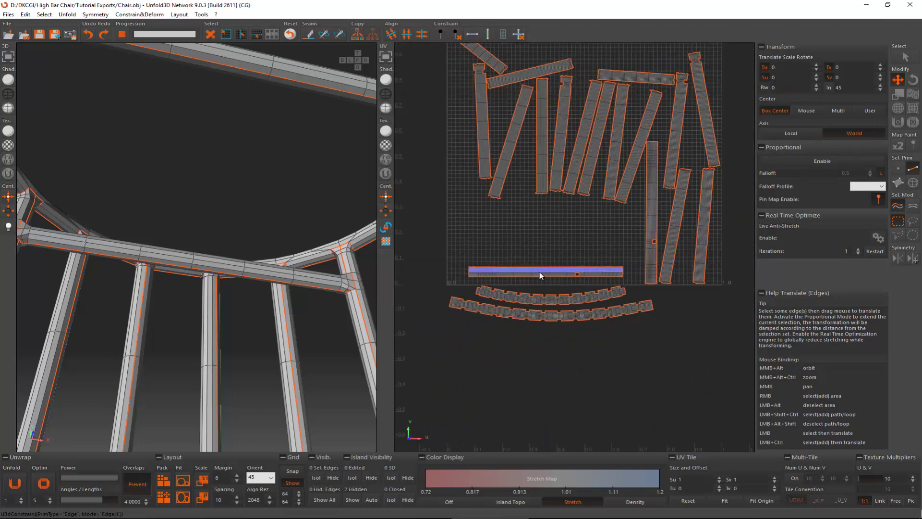
key("F4")
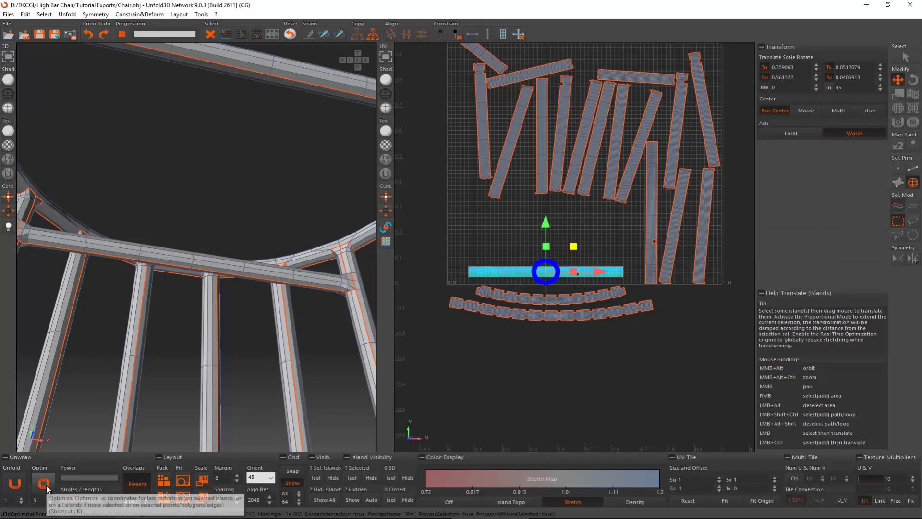
left_click(47, 488)
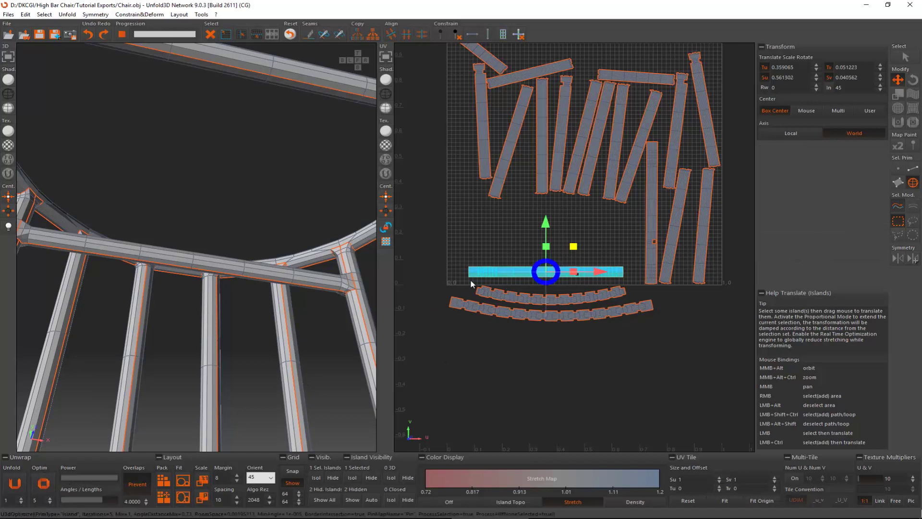
left_click(555, 247)
middle_click_drag(560, 188, 554, 249)
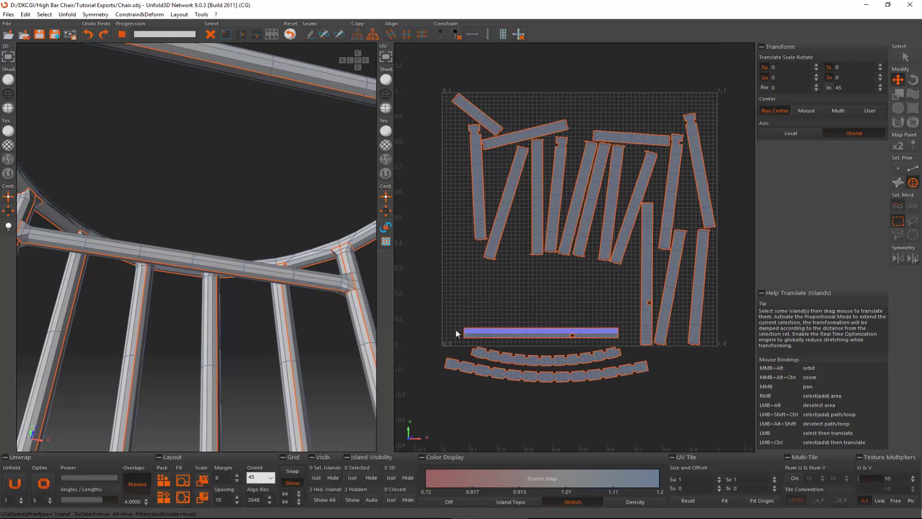
Rotate the two left vertical strips horizontal and stack them above the long strip.
left_click(479, 206)
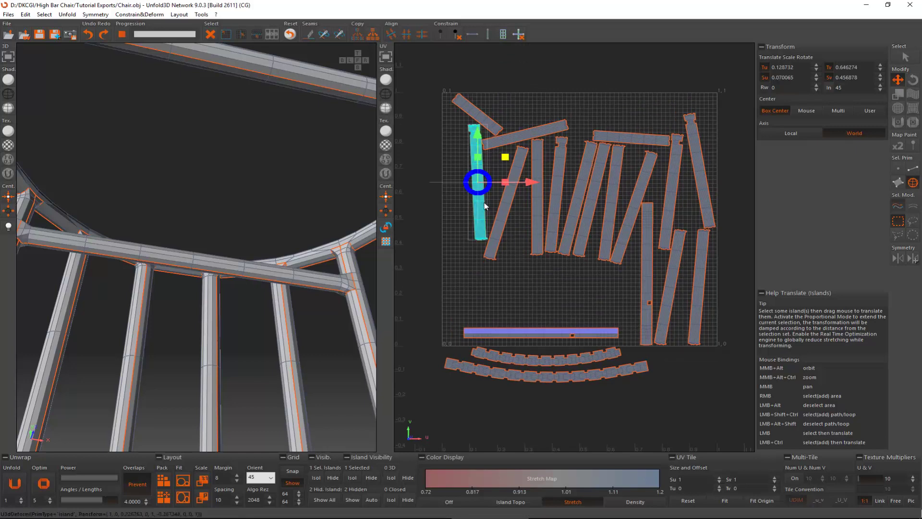
key("e")
left_click_drag(533, 251, 545, 331)
key("w")
left_click_drag(464, 237, 505, 351)
left_click(495, 243)
key("e")
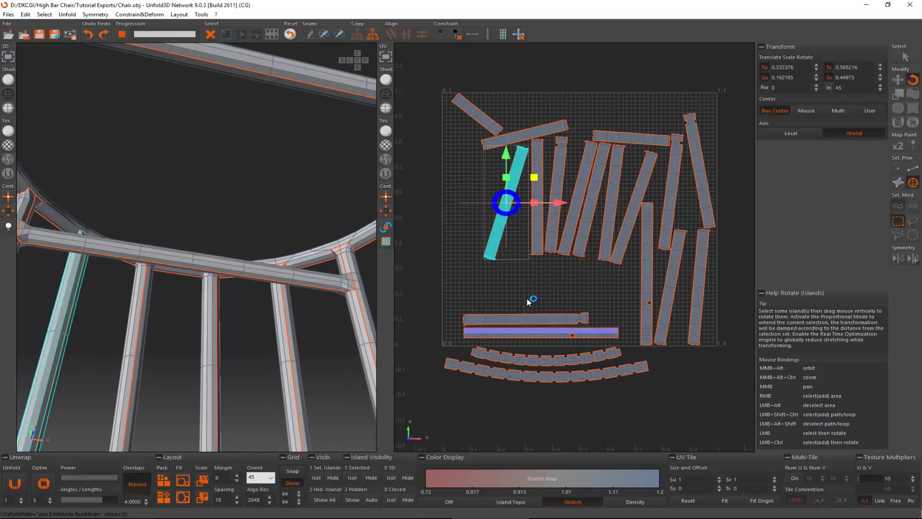
left_click_drag(531, 301, 535, 338)
key("w")
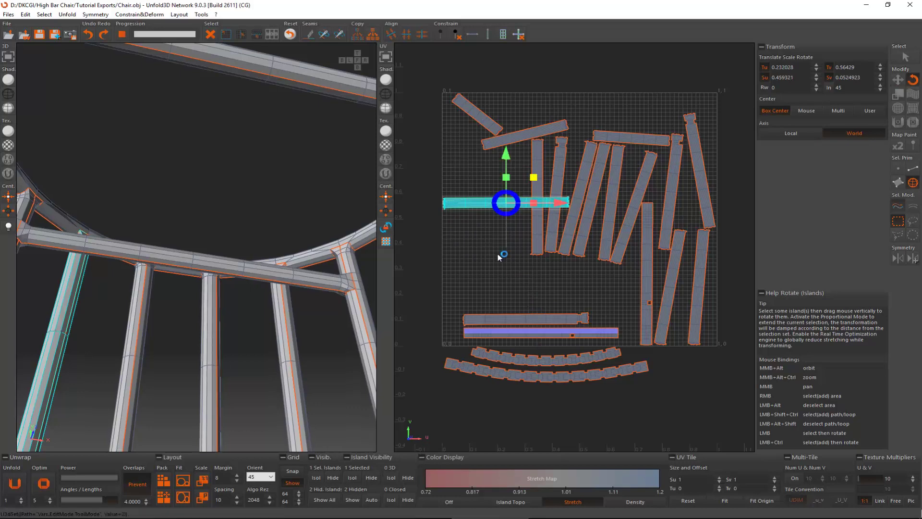
left_click_drag(498, 255, 519, 359)
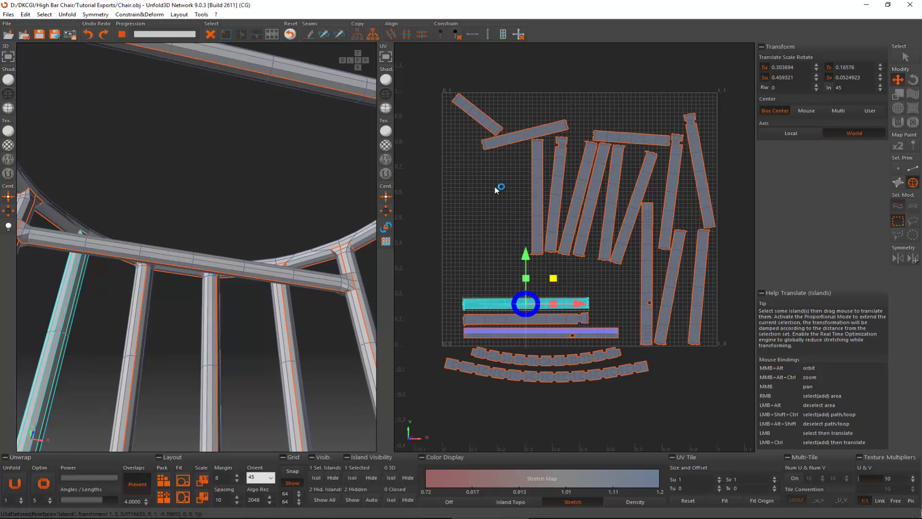
Move six vertical strips together down-left into the stack and level one of them.
left_click_drag(497, 209, 613, 184)
key("e")
key("w")
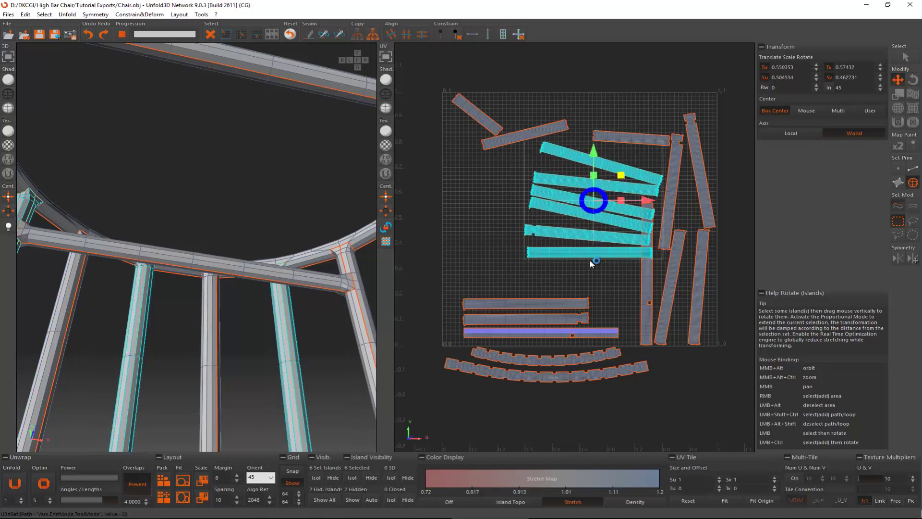
left_click_drag(592, 264, 526, 298)
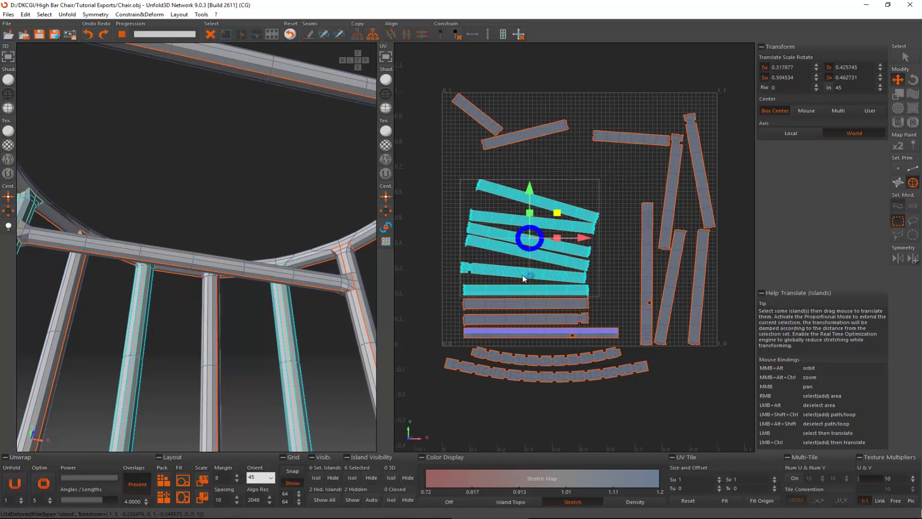
left_click(523, 275)
key("e")
left_click_drag(631, 272, 623, 204)
key("w")
Level the next strips up the stack and the tilted upper strips one by one.
left_click(565, 261)
key("e")
key("w")
left_click(497, 231)
left_click(497, 216)
left_click(550, 205)
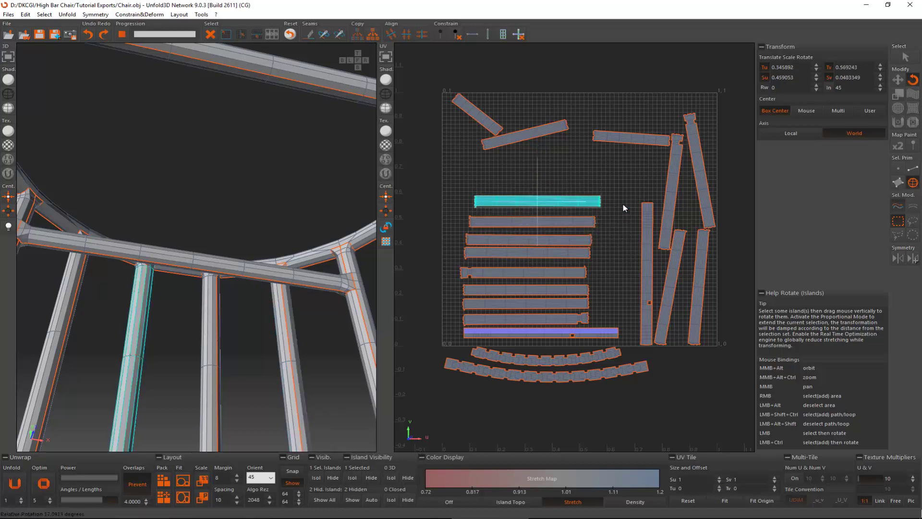
key("w")
left_click(528, 141)
left_click_drag(573, 161, 570, 167)
key("w")
left_click(472, 114)
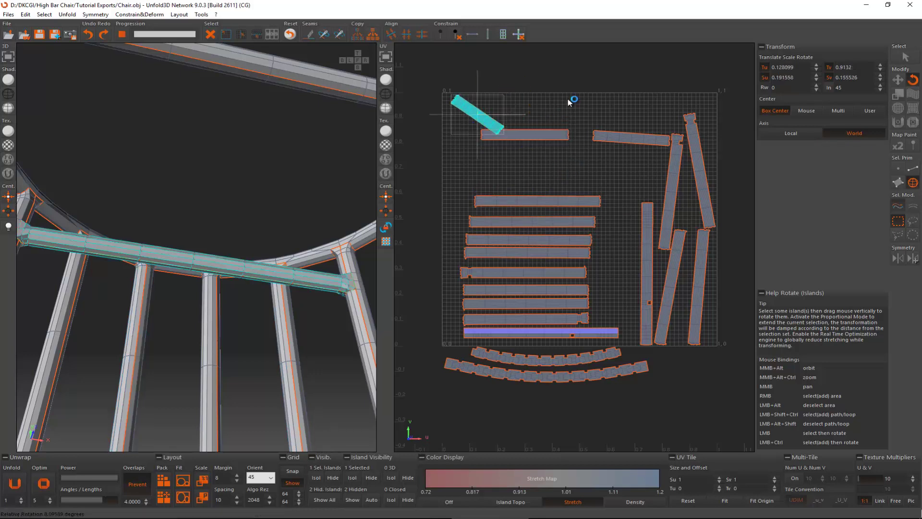
Rotate the upper-left and upper-right strip islands level.
left_click_drag(572, 97, 572, 78)
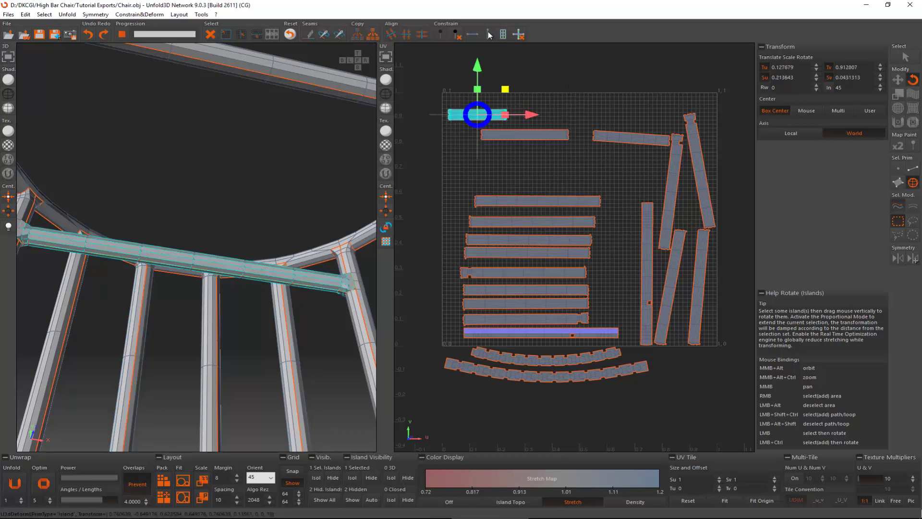
left_click(617, 135)
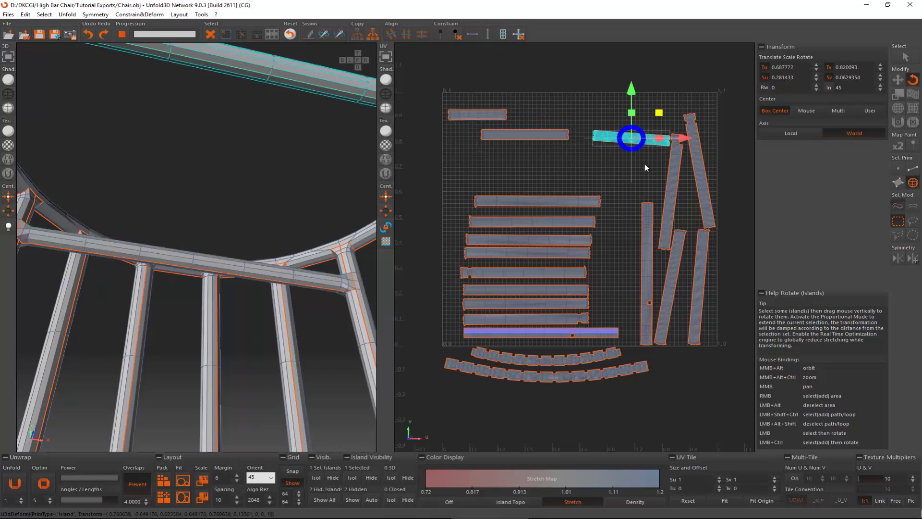
left_click_drag(645, 163, 657, 161)
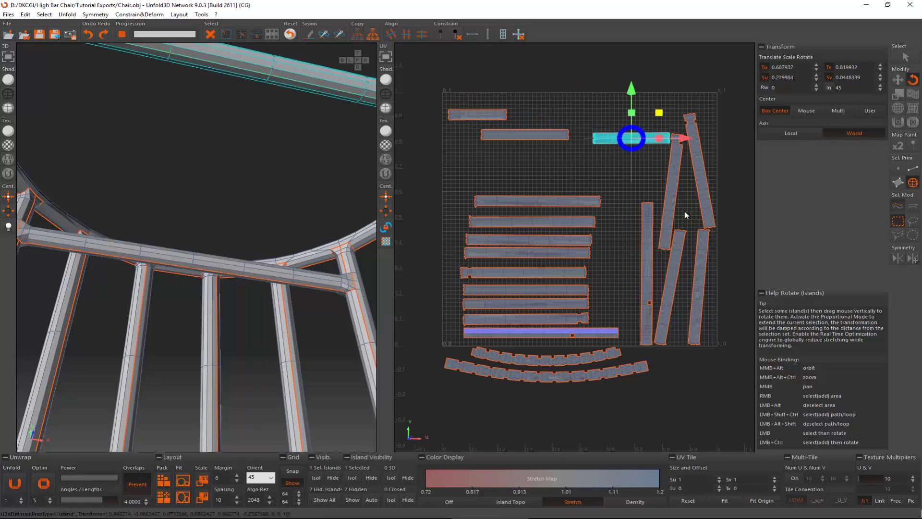
Turn the five right-hand strip islands horizontal and move them to the right.
right_click_drag(735, 189, 639, 286)
left_click_drag(697, 300, 716, 209)
middle_click_drag(716, 221, 542, 229)
key("w")
left_click_drag(616, 288, 685, 303)
Level the remaining lower and sloped strips in that group, then deselect all.
left_click(553, 261)
key("e")
left_click(661, 267)
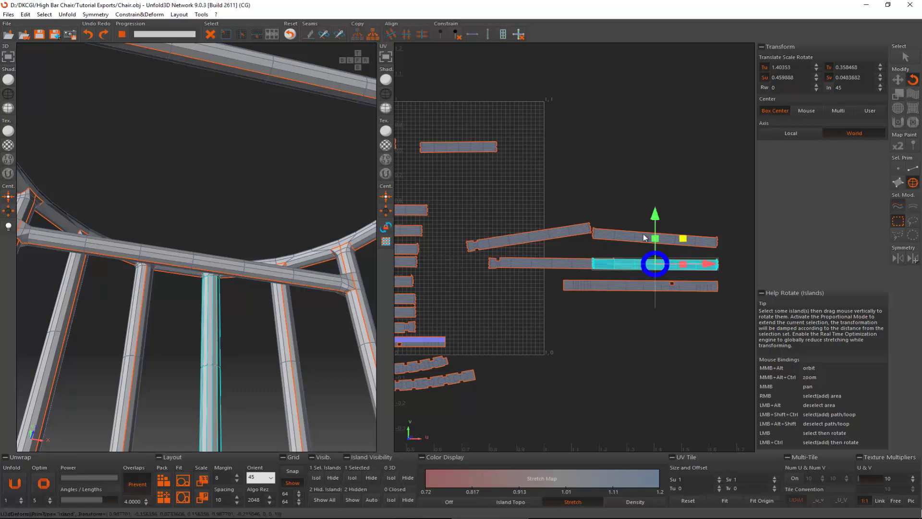
left_click_drag(715, 242, 721, 244)
left_click(585, 231)
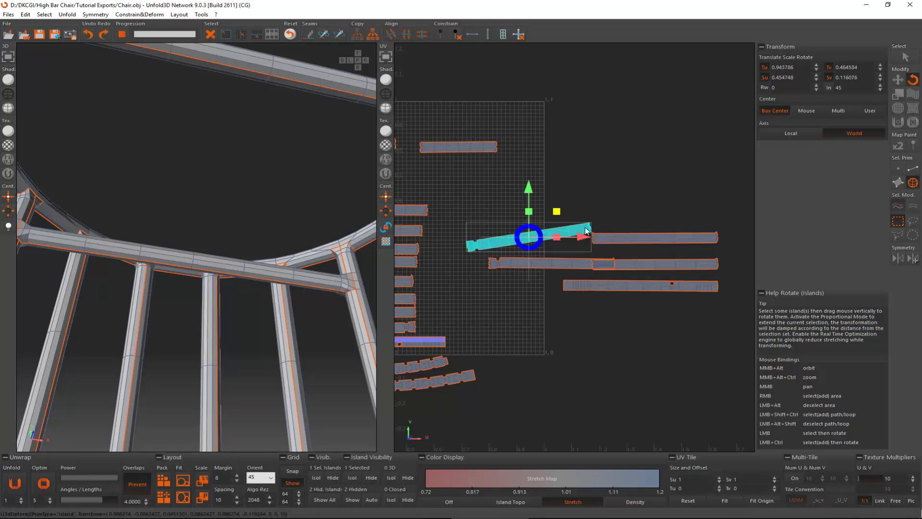
left_click_drag(586, 231, 601, 236)
left_click(592, 246)
scroll(592, 246, "down", 2)
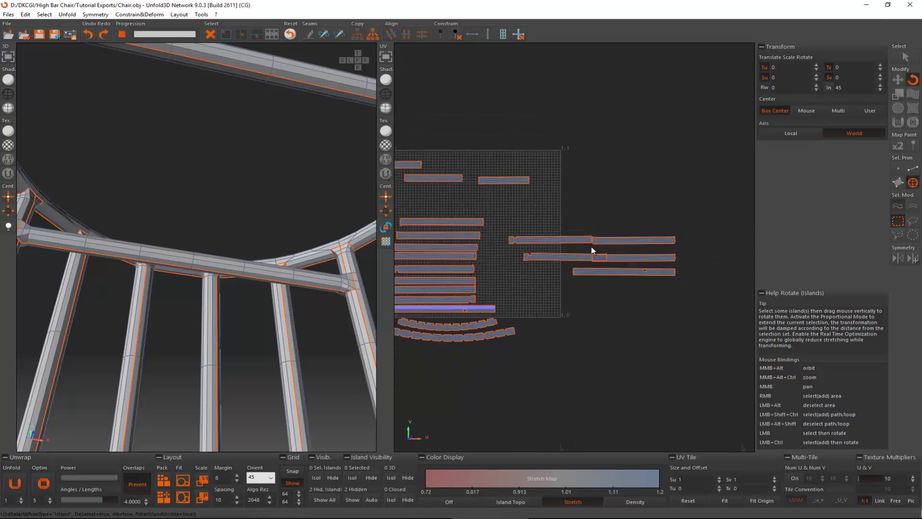
Reveal the hidden seat islands with Show All and clear the selection.
scroll(592, 247, "down", 2)
right_click_drag(420, 152, 700, 358)
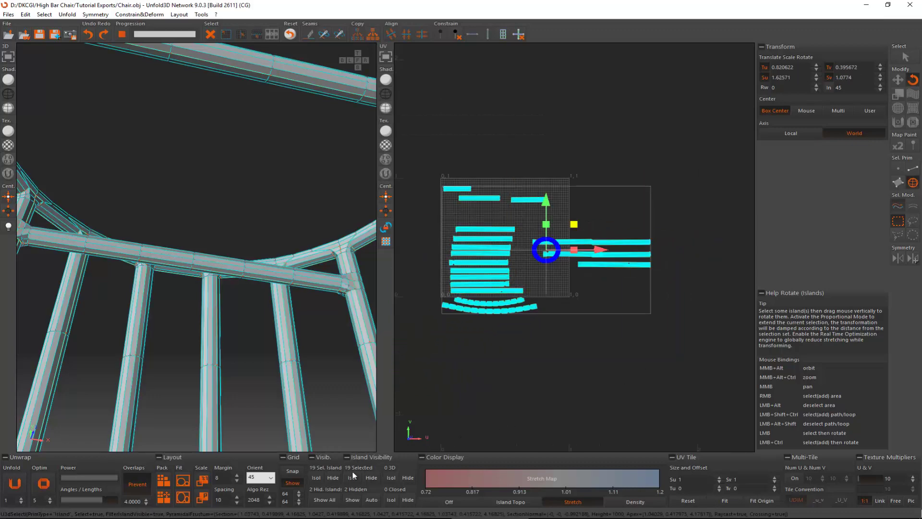
left_click(355, 498)
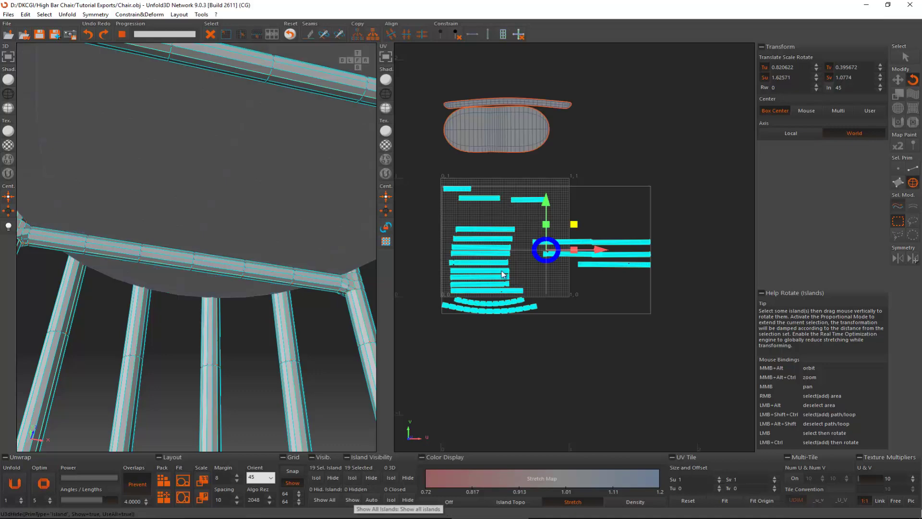
left_click(496, 211)
scroll(494, 198, "down", 2)
Select all 21 islands, rescale them, and pack them into the 0–1 tile.
right_click_drag(437, 103, 715, 356)
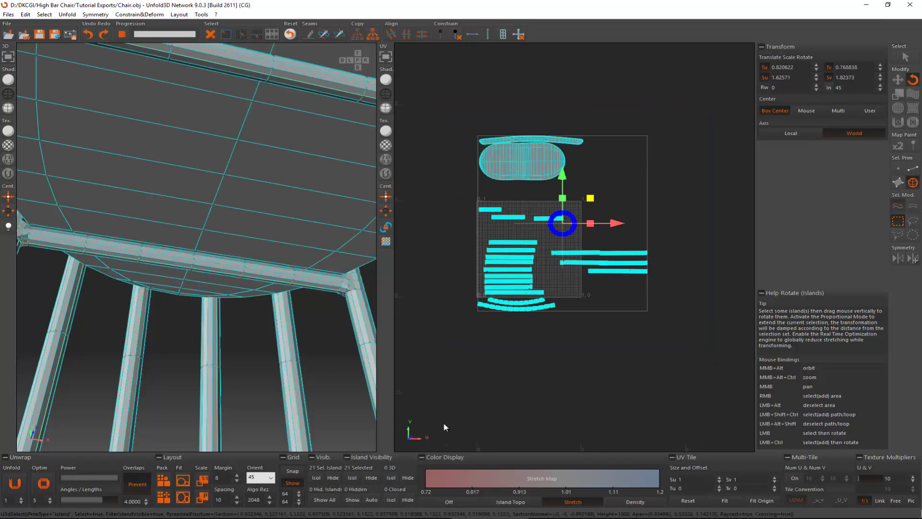
left_click(201, 499)
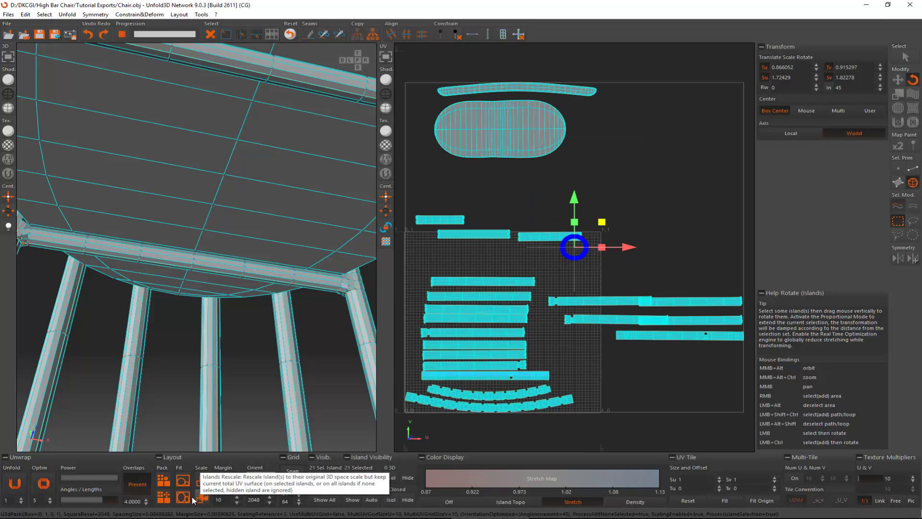
left_click(167, 500)
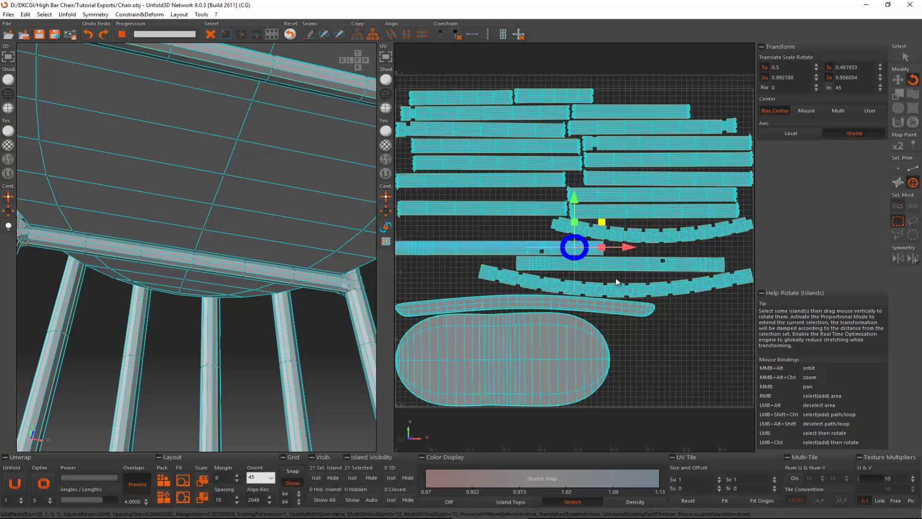
scroll(617, 282, "down", 2)
scroll(654, 285, "up", 4)
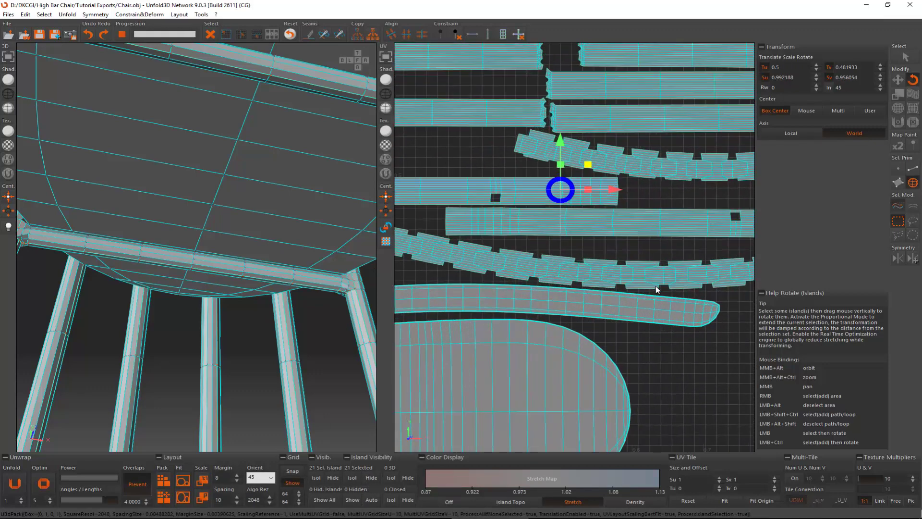
key("F3")
scroll(656, 275, "up", 4)
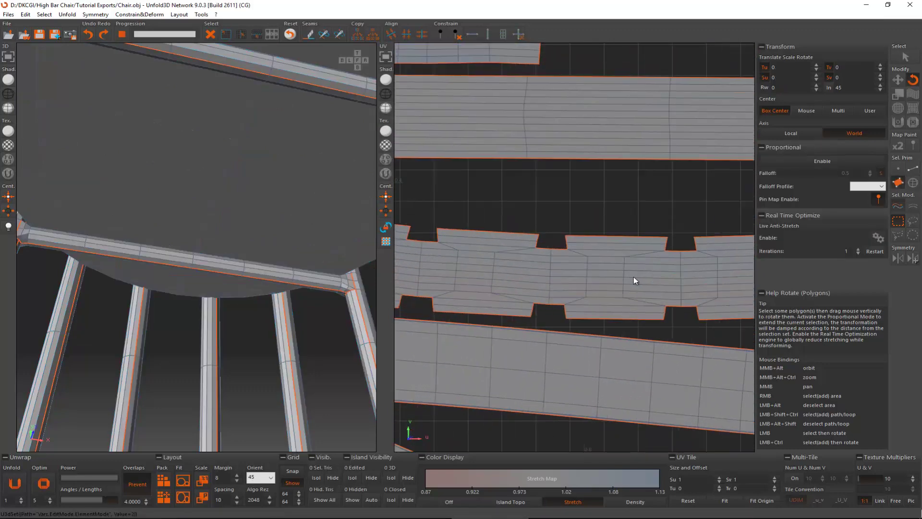
Select six edges up the notched strip and straighten them horizontally.
key("F2")
left_click(605, 298)
left_click(604, 290, "ctrl")
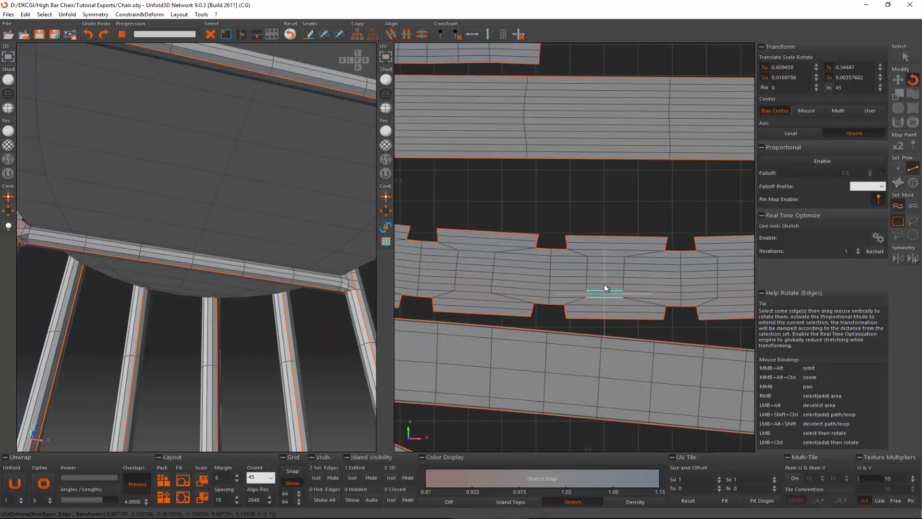
left_click(604, 277, "ctrl")
left_click(595, 271, "ctrl")
left_click(598, 267, "ctrl")
left_click(601, 258, "ctrl")
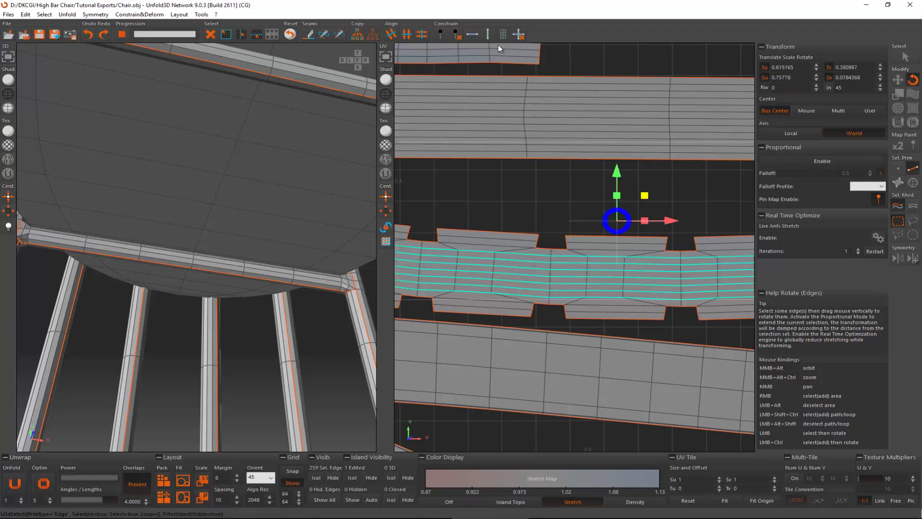
left_click(473, 34)
Select five more edges along the notched strip island.
scroll(543, 197, "down", 4)
middle_click_drag(576, 138, 544, 201)
scroll(573, 169, "up", 4)
scroll(593, 212, "up", 2)
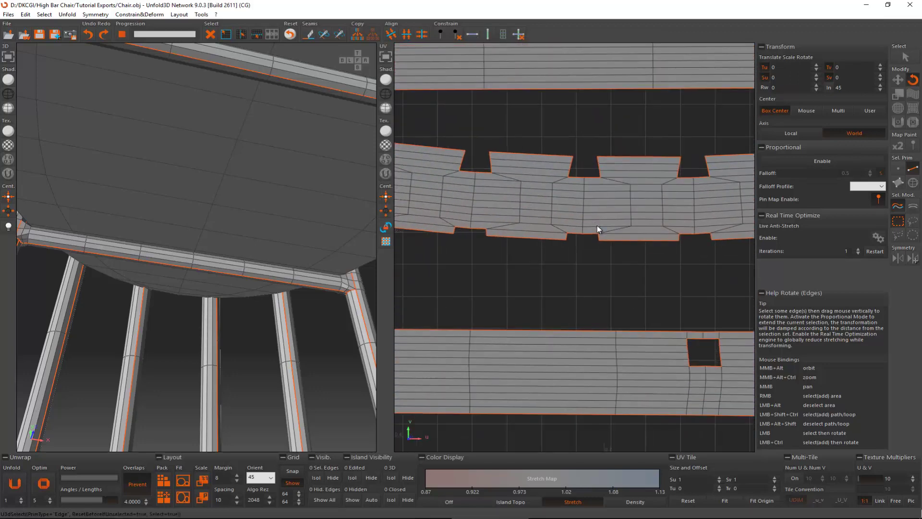
left_click(599, 224)
left_click(595, 227, "ctrl")
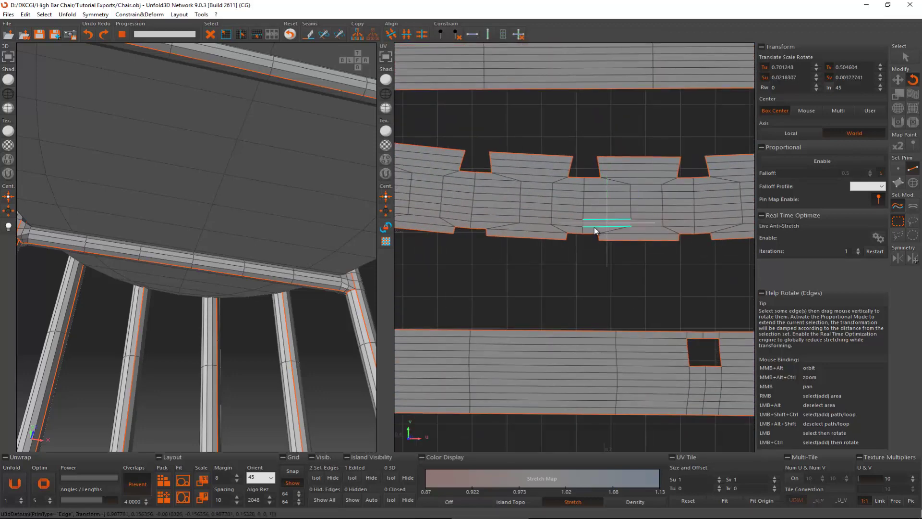
left_click(593, 212, "ctrl")
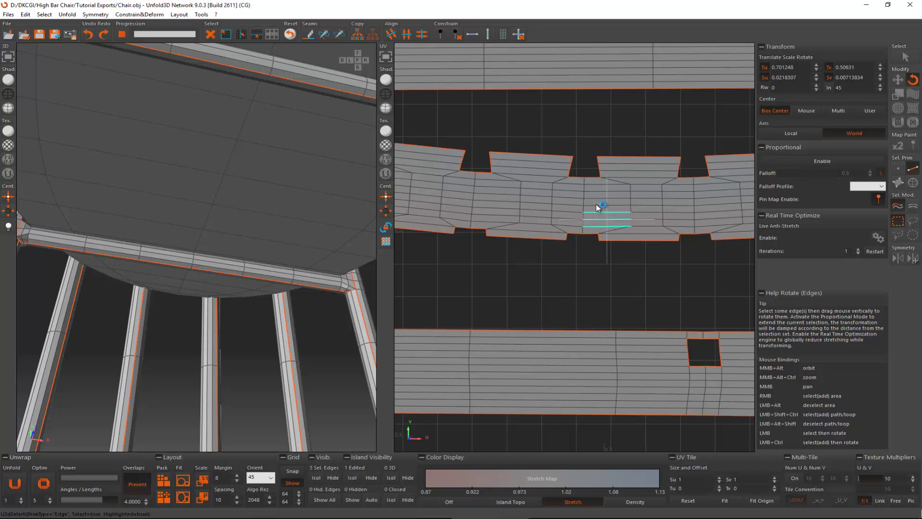
left_click(598, 197, "ctrl")
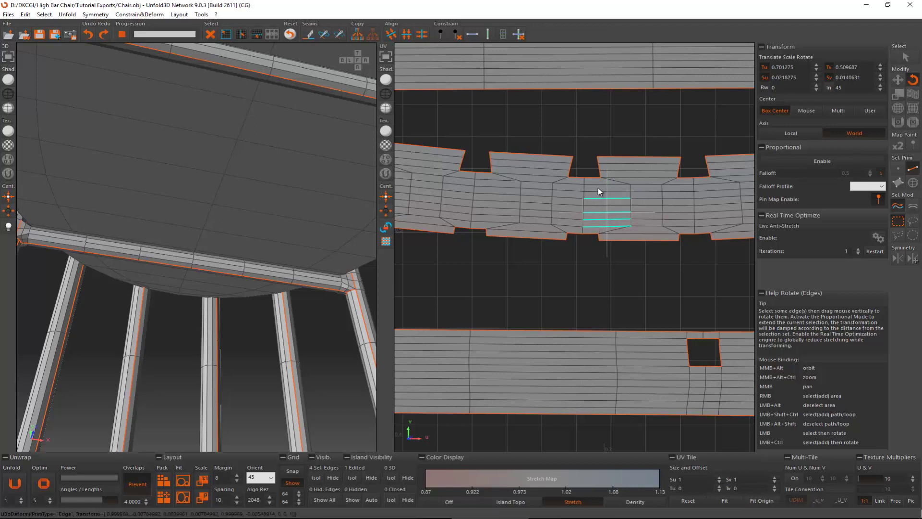
left_click(599, 185, "ctrl")
Add a seat-strip edge, extend to full loops, and constrain them horizontal.
scroll(613, 207, "up", 5)
left_click(658, 201, "ctrl")
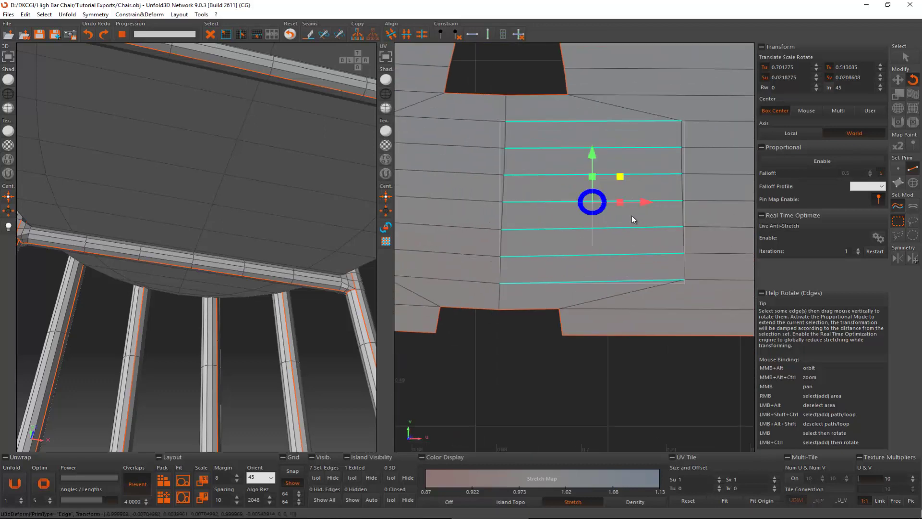
scroll(624, 218, "down", 2)
key("l")
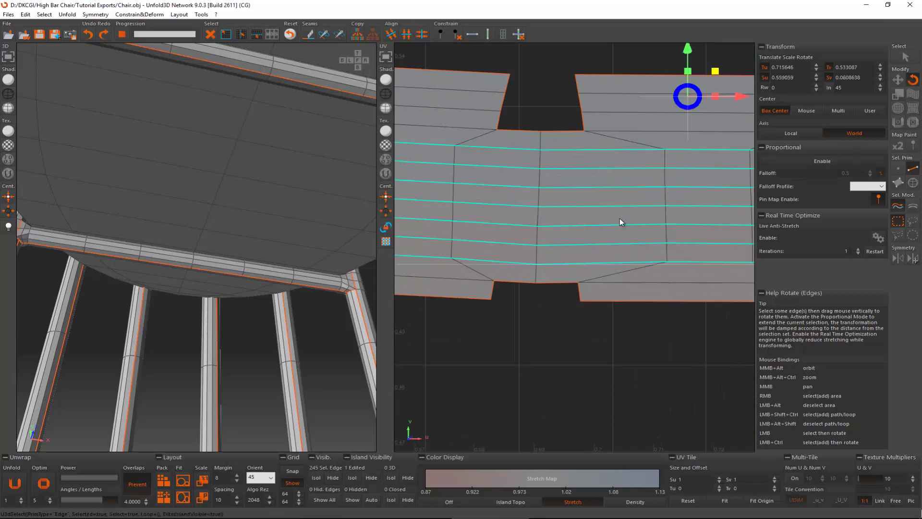
left_click(487, 34)
scroll(533, 198, "down", 8)
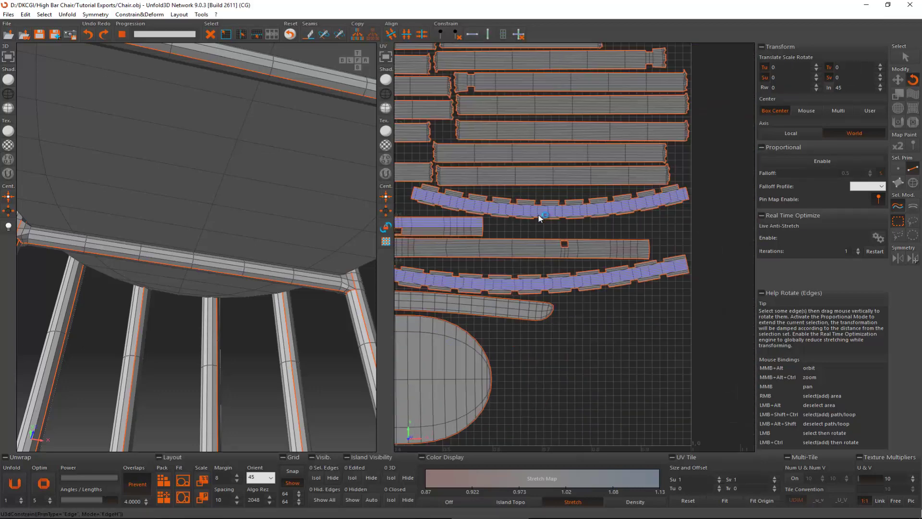
Optimize the upper and lower curved strip islands into straight strips.
key("F4")
left_click(578, 206)
left_click(601, 263)
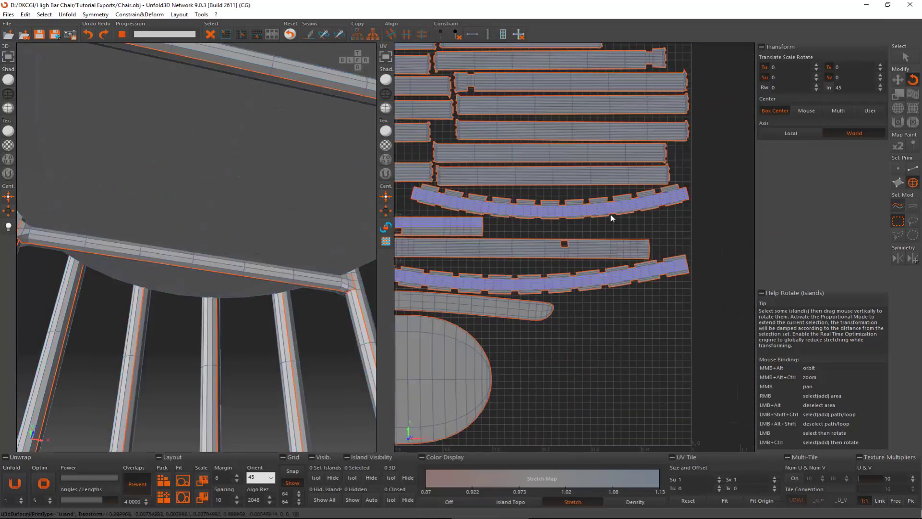
left_click(610, 214)
left_click(624, 283, "ctrl")
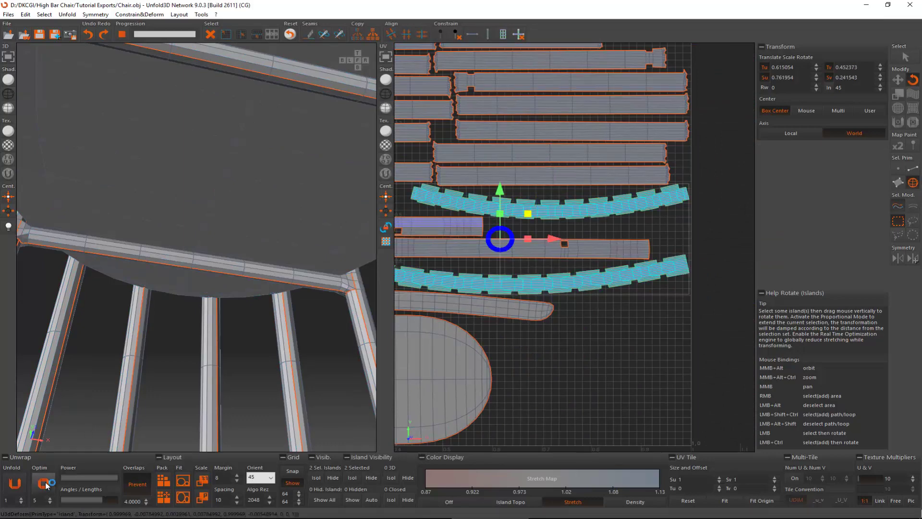
left_click(44, 484)
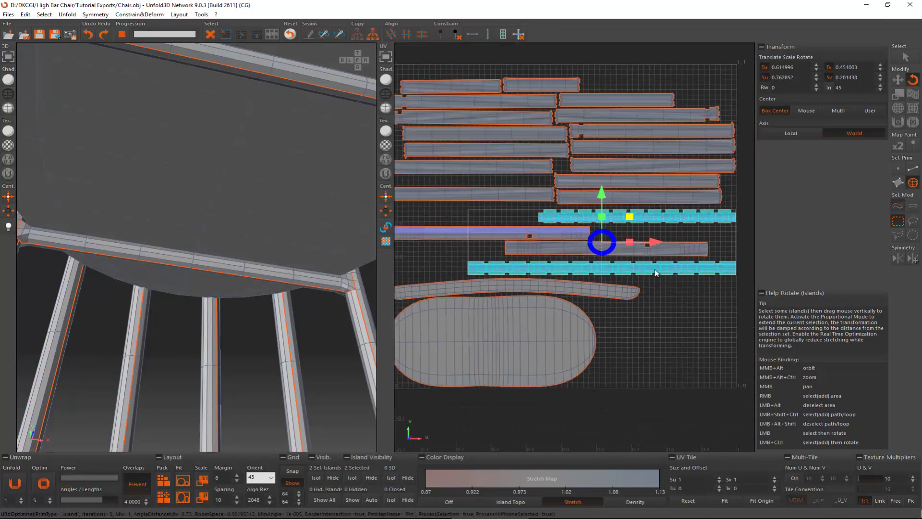
scroll(657, 273, "down", 2)
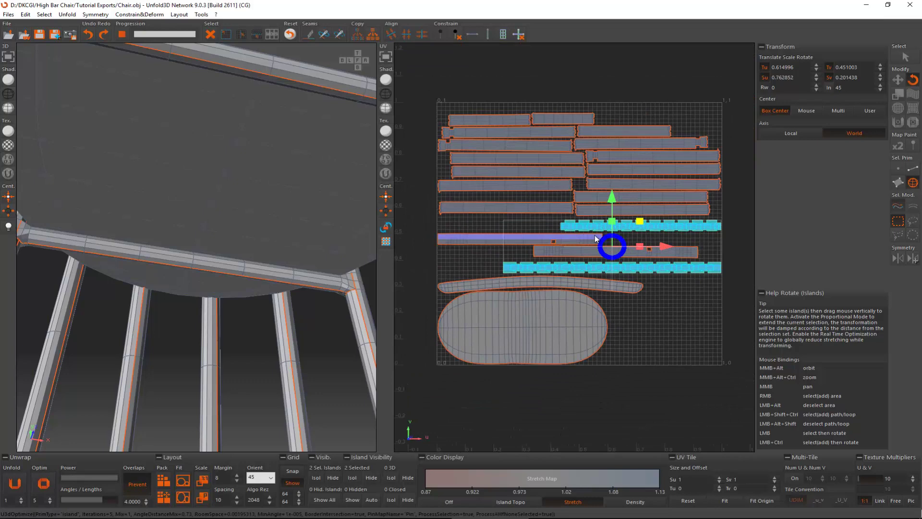
left_click(509, 254)
Pack all UV islands into the tile and save the chair as OBJ.
left_click(201, 501)
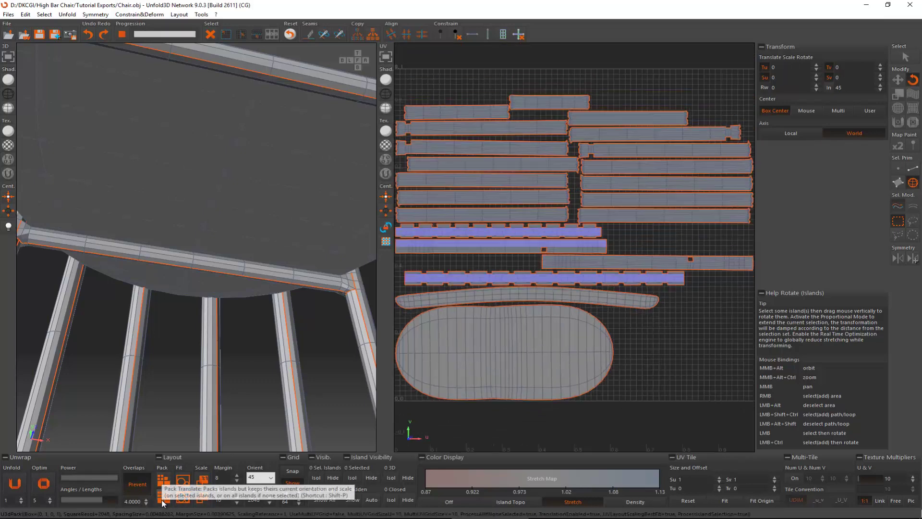
scroll(567, 277, "down", 1)
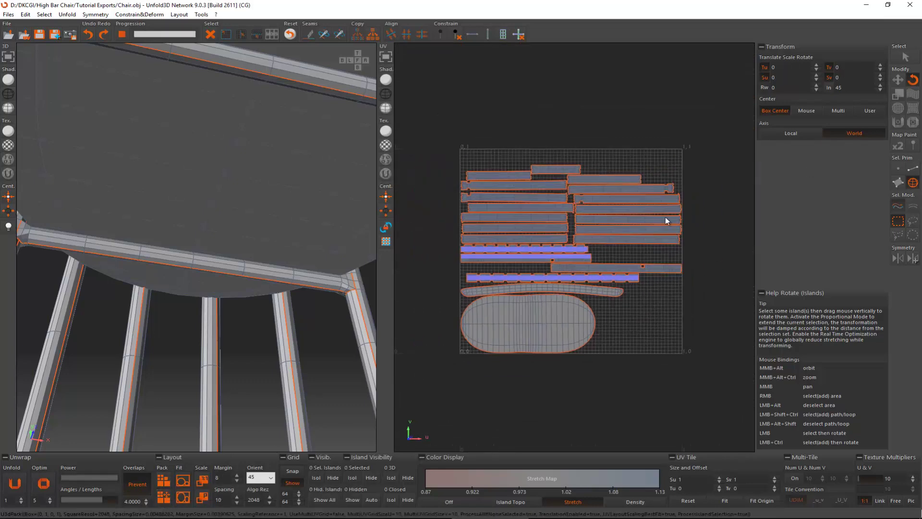
left_click(10, 15)
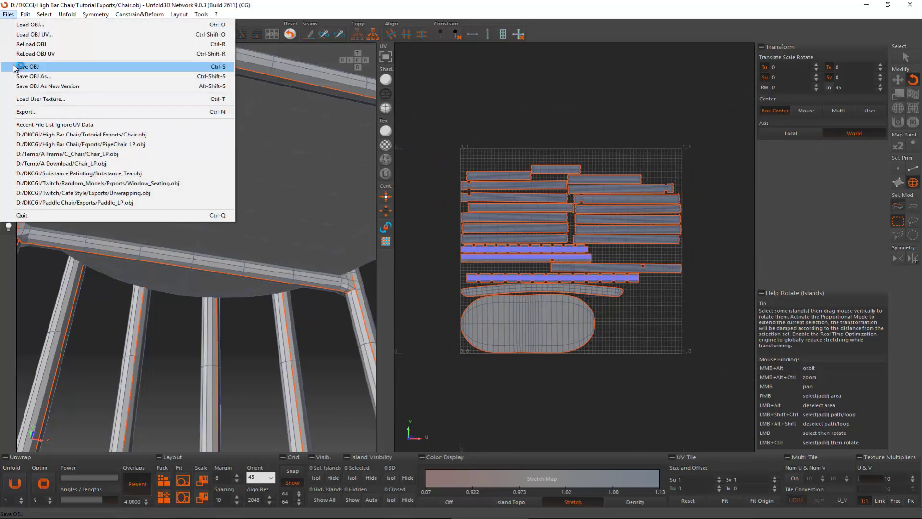
left_click(60, 67)
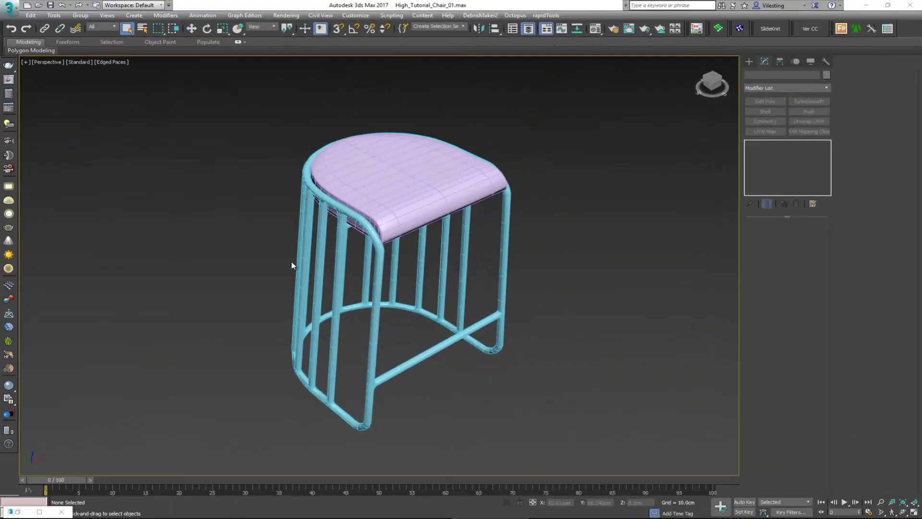
Select both old chair objects and delete them.
mouse_move(292, 265)
middle_mouse_down("alt")
mouse_move(313, 255)
mouse_move(296, 260)
middle_mouse_up("alt")
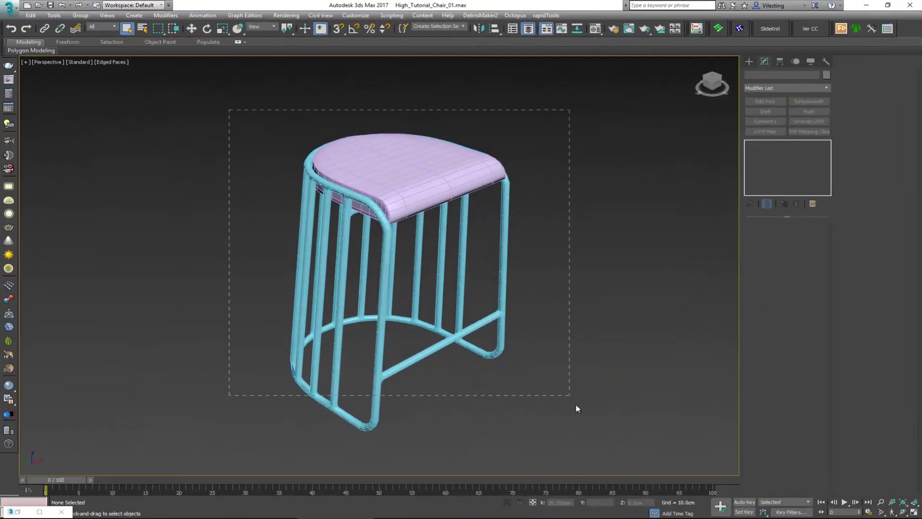
left_click_drag(576, 408, 598, 443)
middle_click_drag(599, 443, 473, 377, "alt")
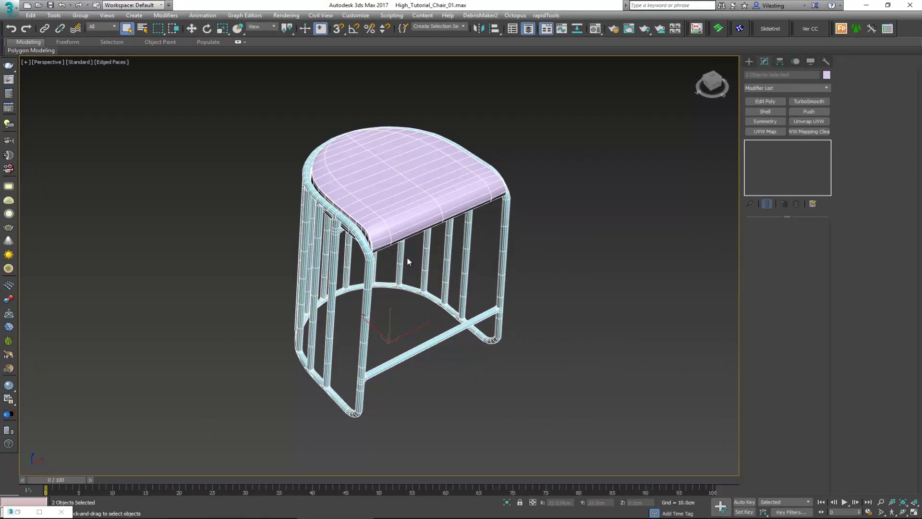
key("Delete")
Import Chair.obj, bringing in Frame_LP and Seat_LP.
left_click(7, 16)
left_click(30, 130)
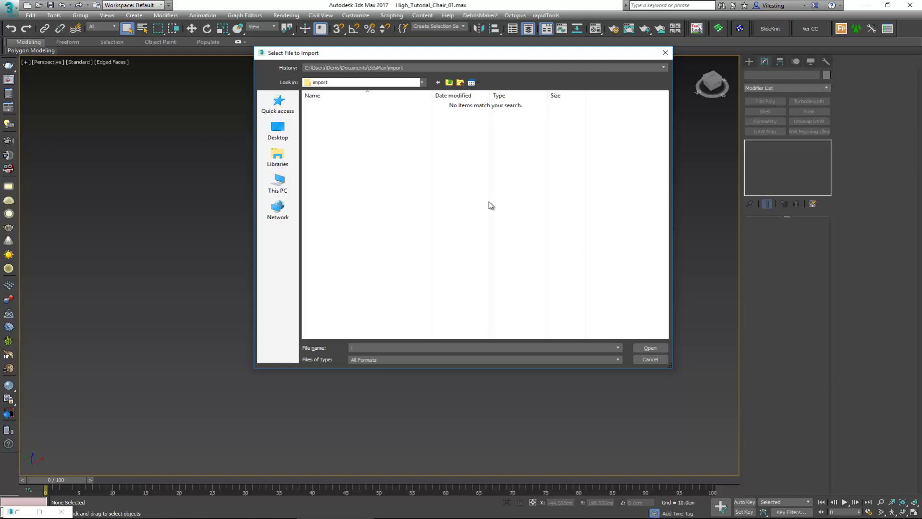
left_click(330, 106)
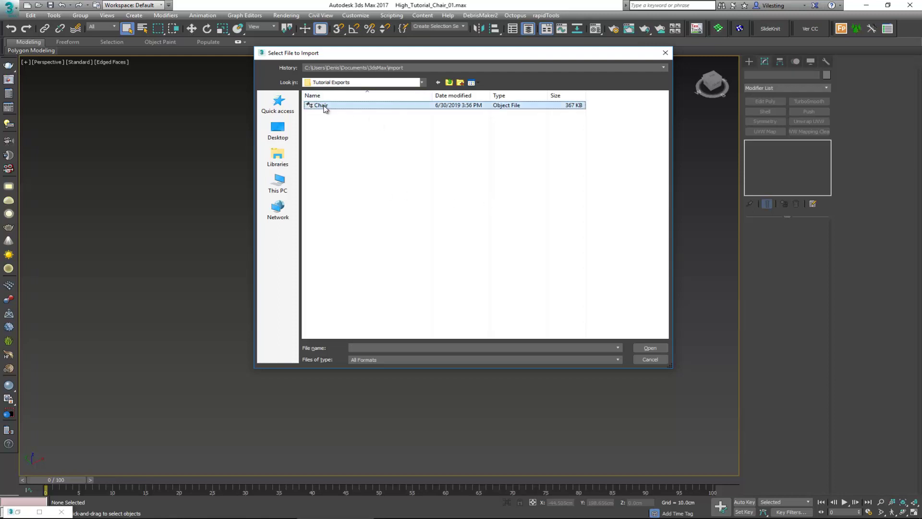
left_click(662, 350)
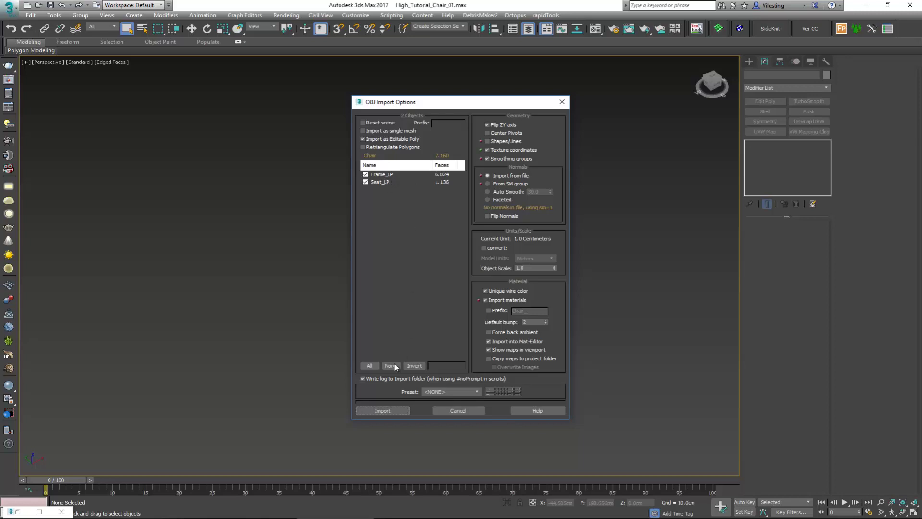
left_click(378, 411)
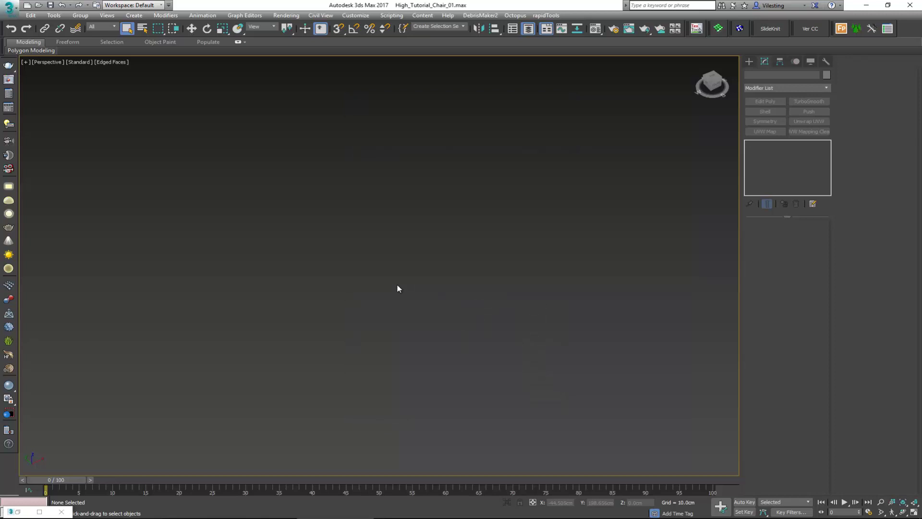
Add Unwrap UVW to both chair objects and inspect their layout in the UV Editor.
left_click(536, 222)
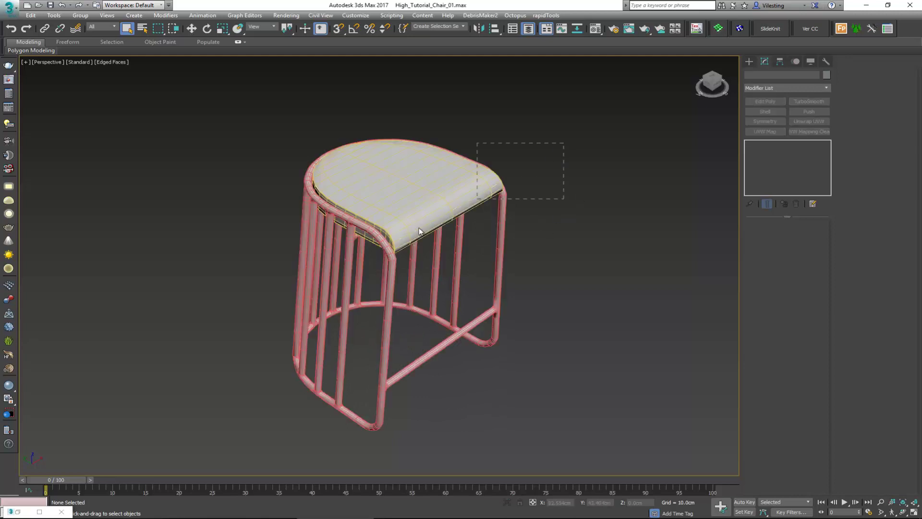
key("ctrl+a")
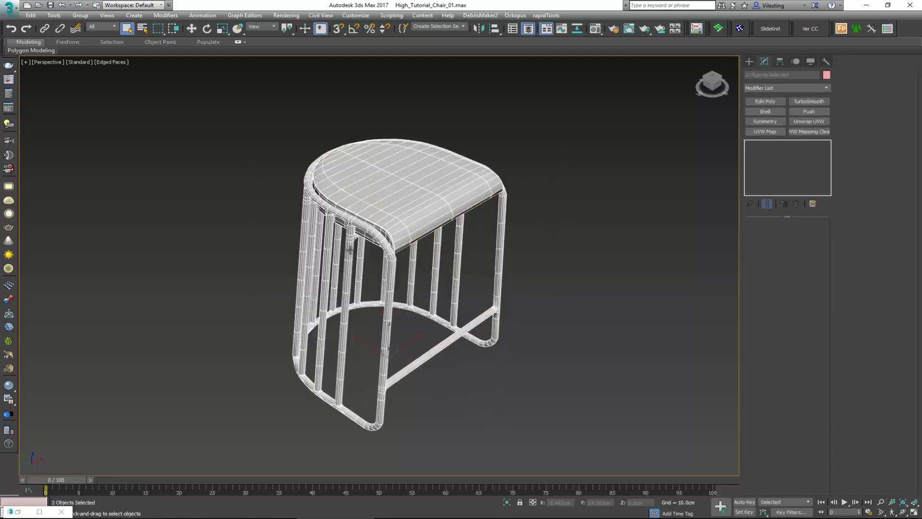
left_click(818, 122)
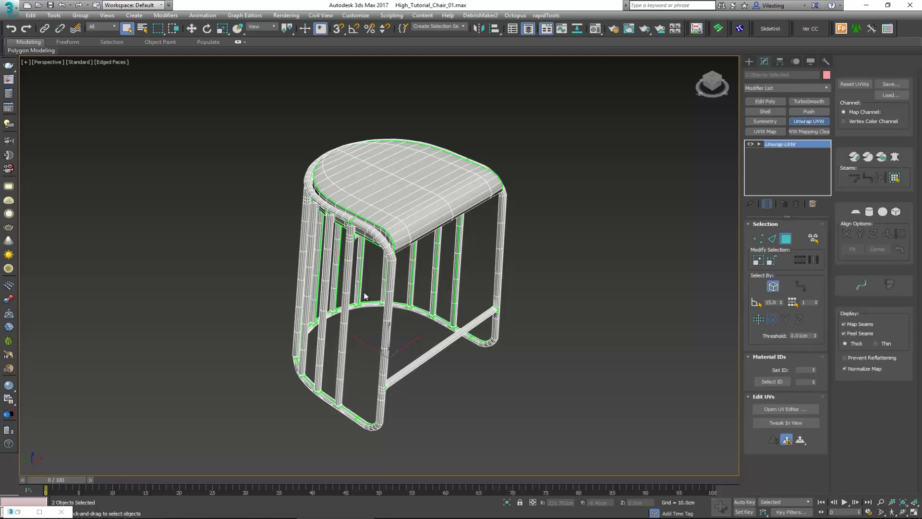
left_click(785, 409)
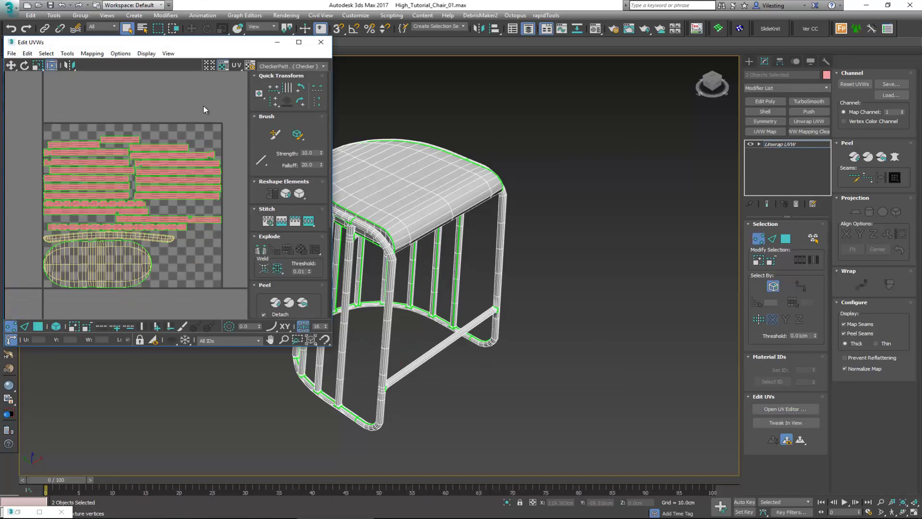
left_click(321, 41)
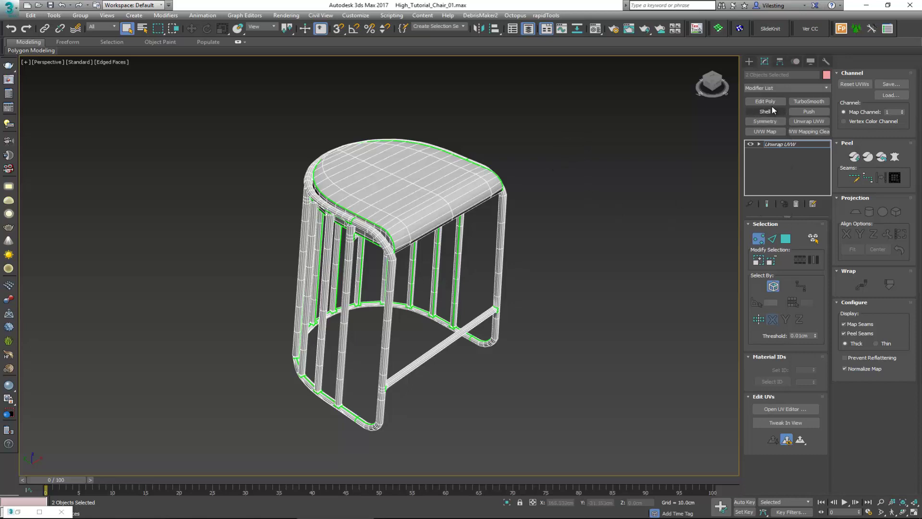
Convert both chair objects to Editable Poly.
right_click(402, 195)
mouse_move(480, 292)
left_click(543, 300)
Set both objects' colour to light grey and hide the edged-faces overlay.
left_click(558, 213)
scroll(385, 230, "up", 3)
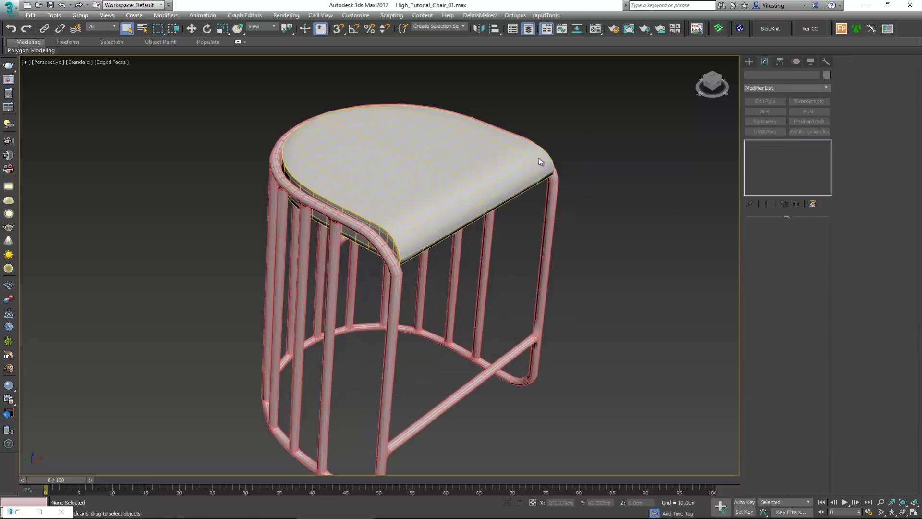
key("ctrl+a")
left_click(827, 76)
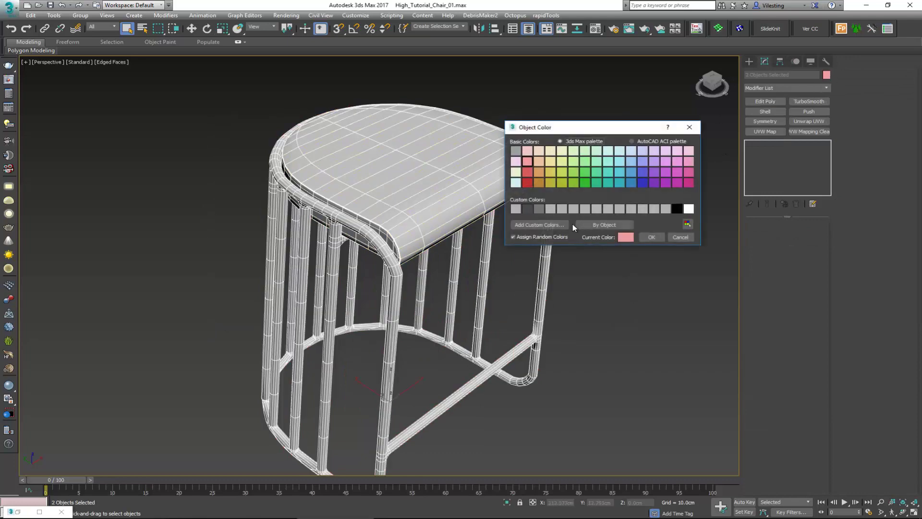
left_click(538, 209)
left_click(653, 238)
left_click(603, 220)
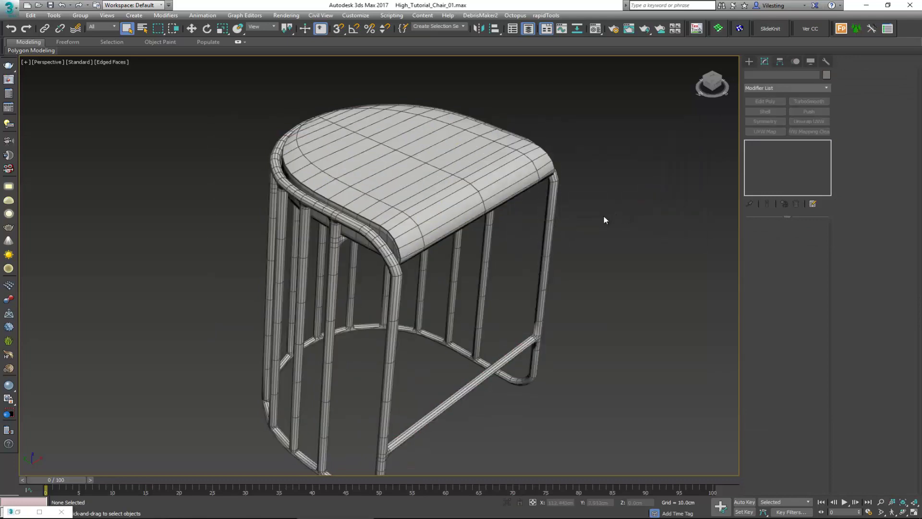
key("F4")
mouse_move(433, 214)
middle_mouse_down("alt")
mouse_move(389, 189)
mouse_move(337, 192)
mouse_move(398, 188)
middle_mouse_up("alt")
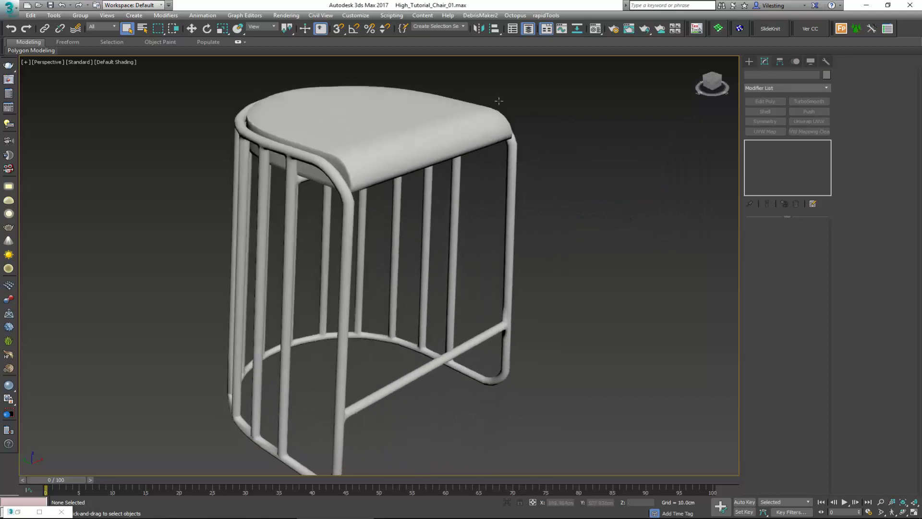
left_click(529, 30)
Duplicate the seat and frame as Copy clones, Seat_LP001 and Frame_LP001.
left_click(28, 111)
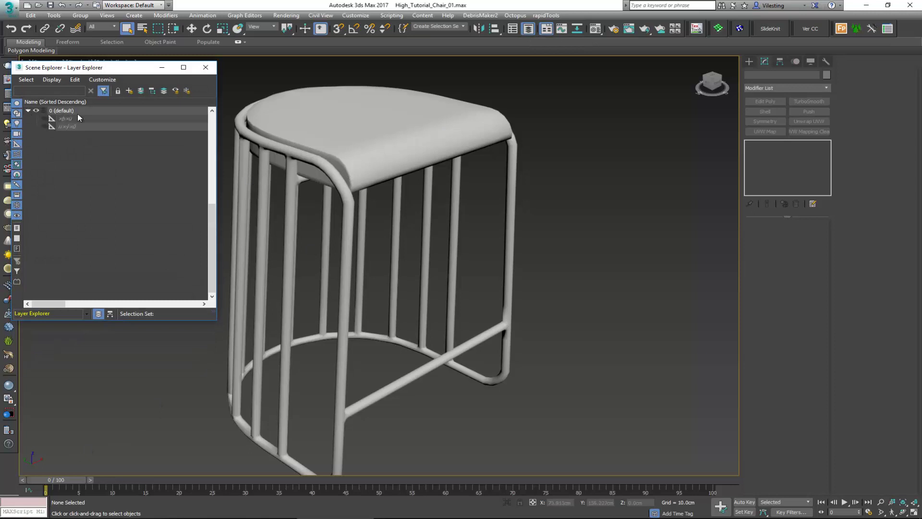
left_click_drag(552, 84, 247, 243)
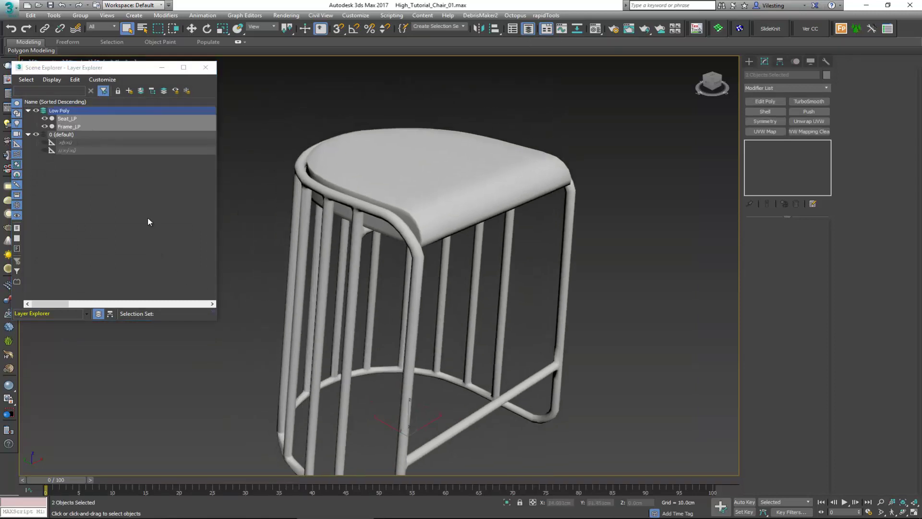
middle_click_drag(383, 275, 382, 263)
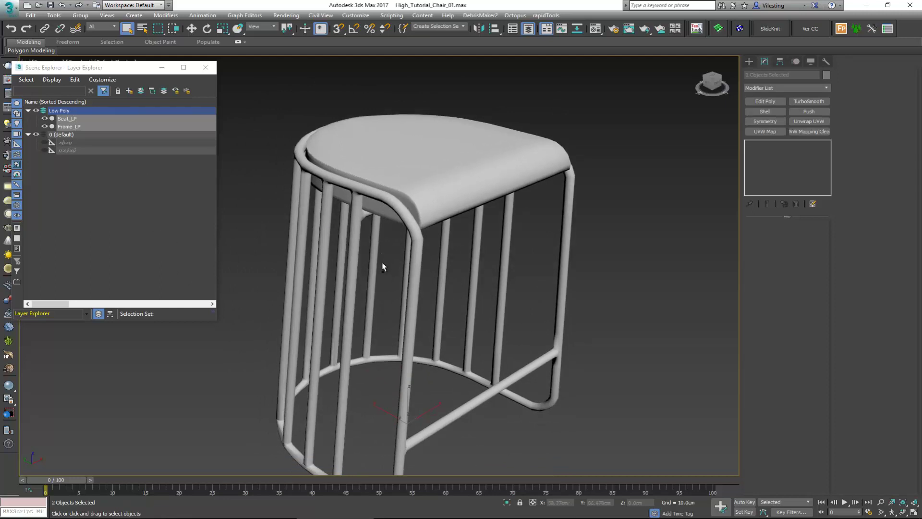
key("ctrl+v")
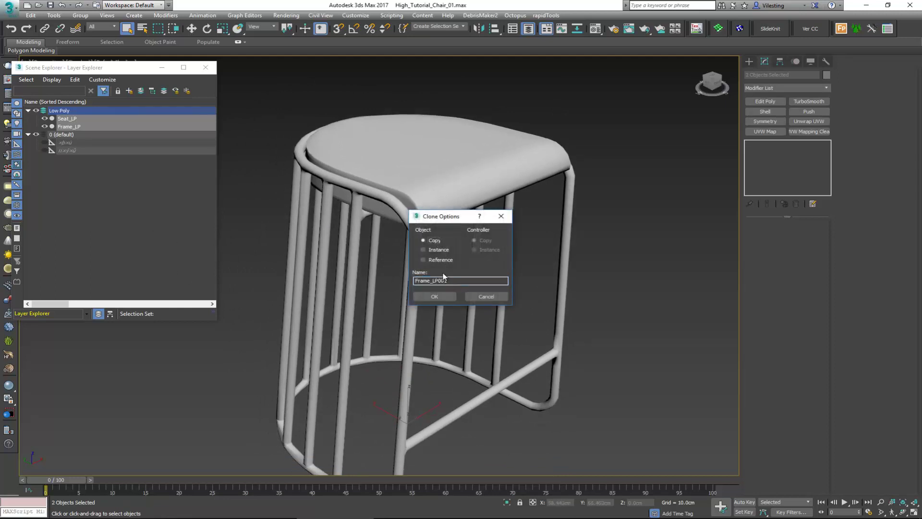
left_click(438, 296)
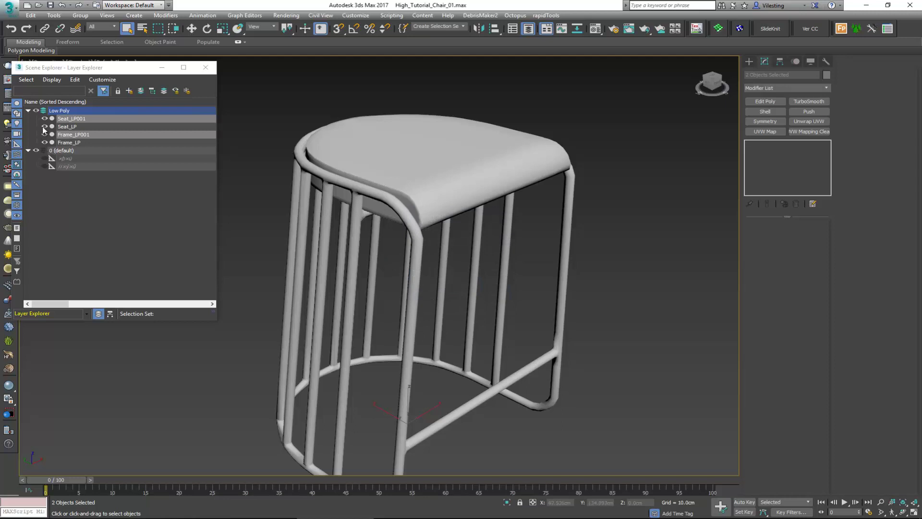
Put the copies in a new layer named High poly and turn on edged faces.
left_click(129, 91)
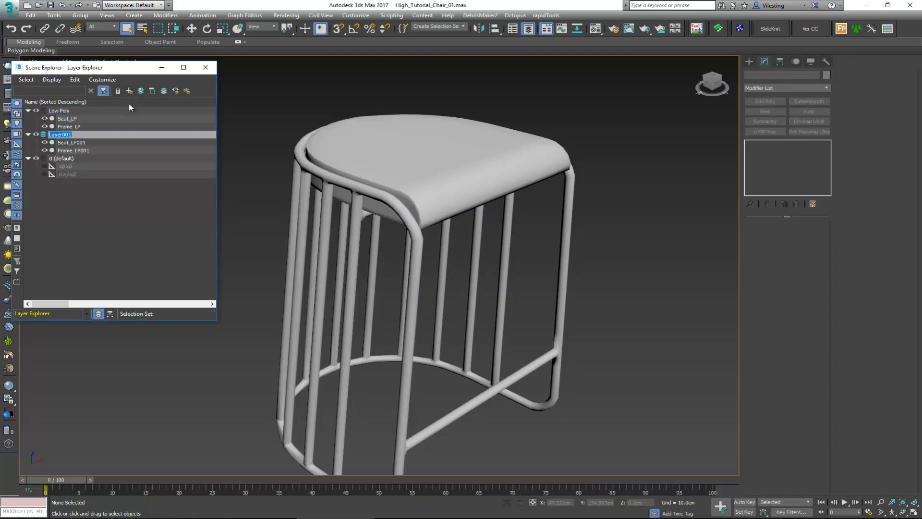
type("High poly")
key("Return")
left_click(654, 232)
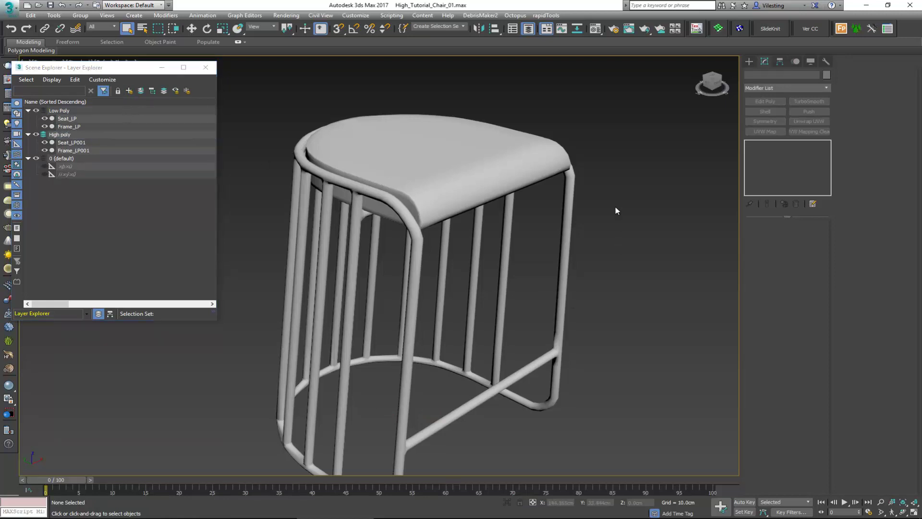
left_click_drag(615, 207, 551, 244)
left_click(596, 257)
key("F4")
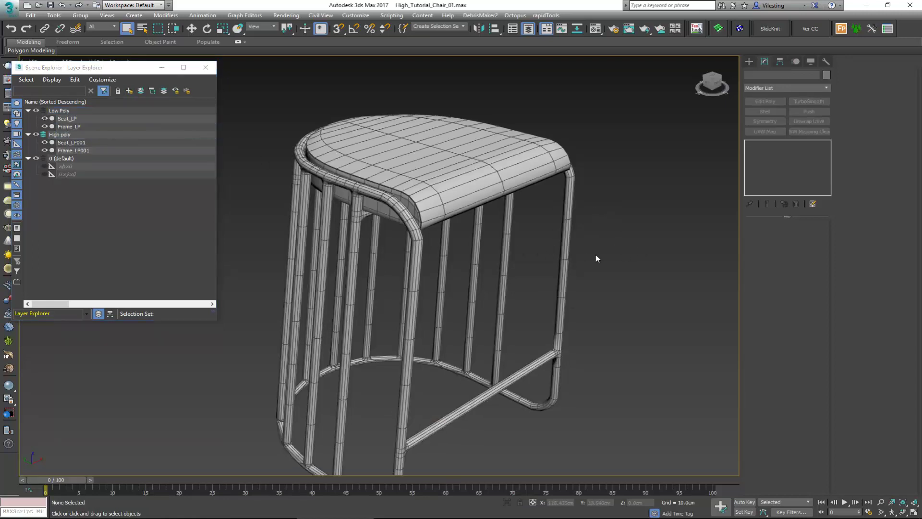
Rename the copied frame Frame_HP and the copied seat Seat_HP.
left_click(410, 385)
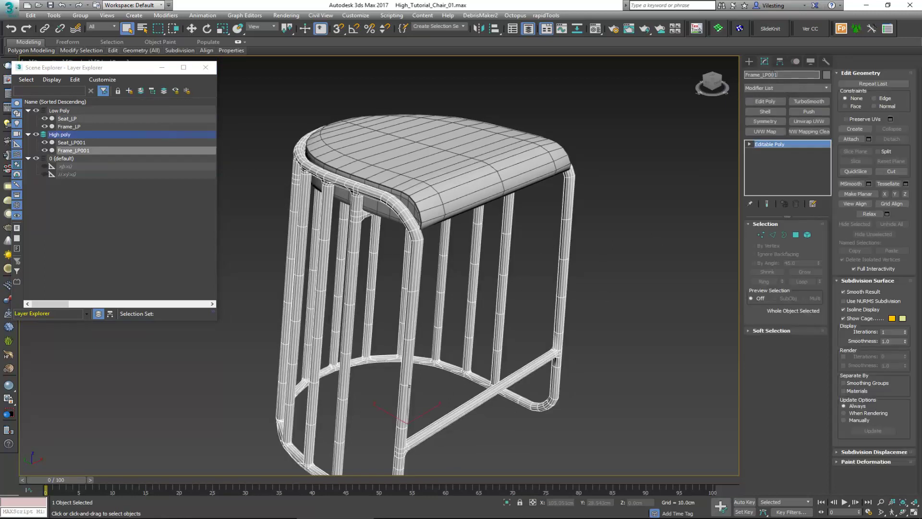
left_click(439, 251)
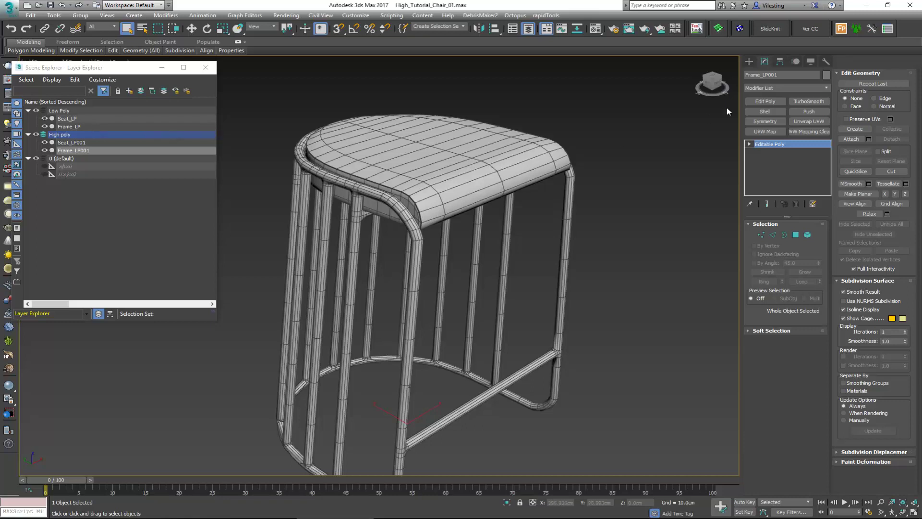
left_click(601, 163)
left_click(566, 219)
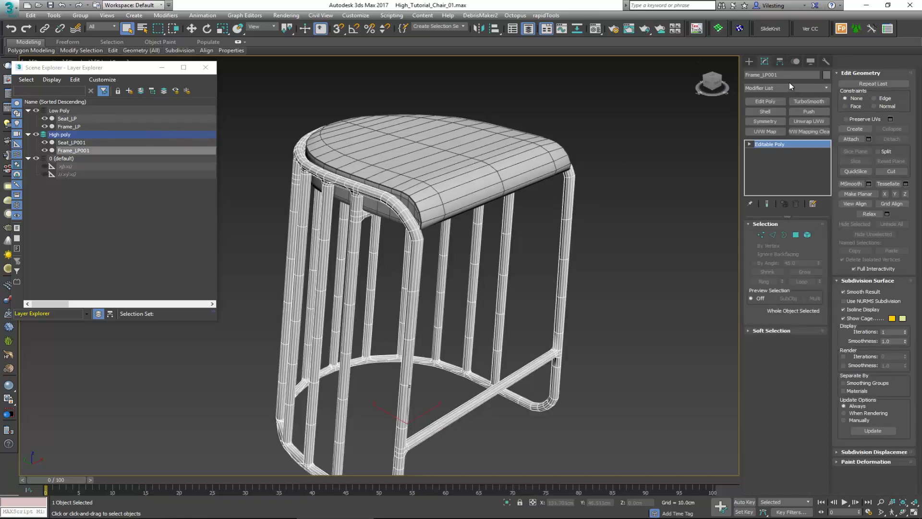
left_click(780, 74)
type("H")
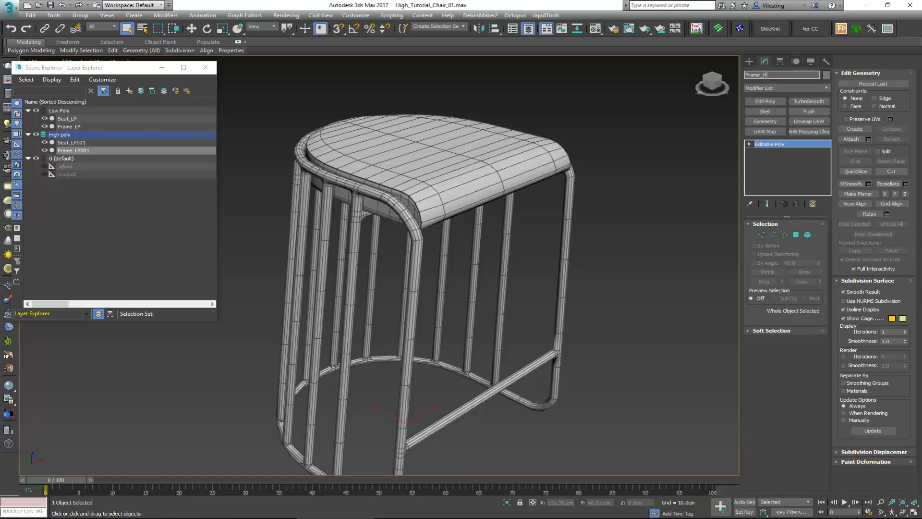
key("Return")
left_click(72, 142)
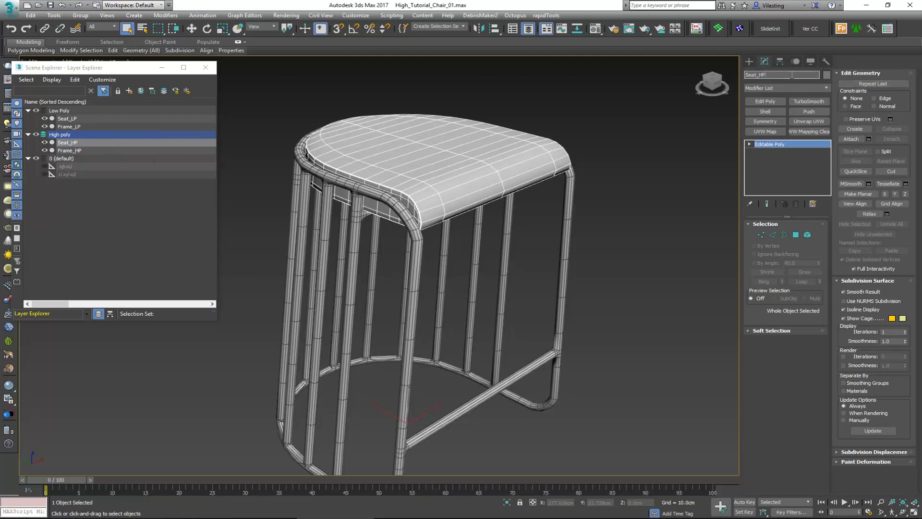
key("Return")
Give Seat_HP a TurboSmooth modifier with 2 iterations and hide the Low Poly layer.
left_click(621, 183)
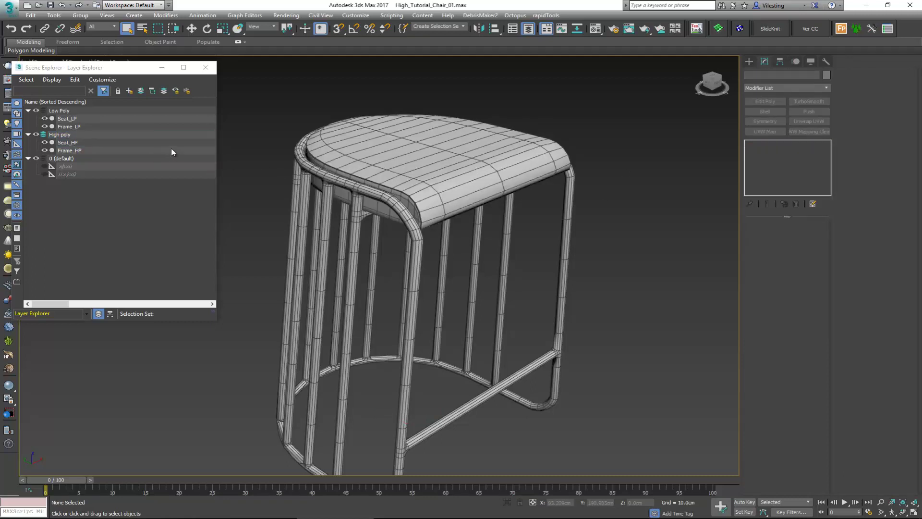
left_click(461, 169)
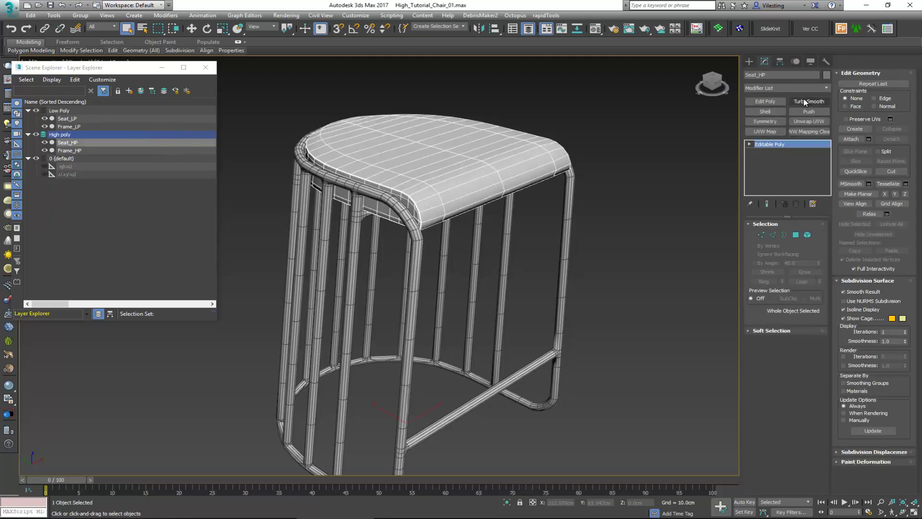
left_click(805, 101)
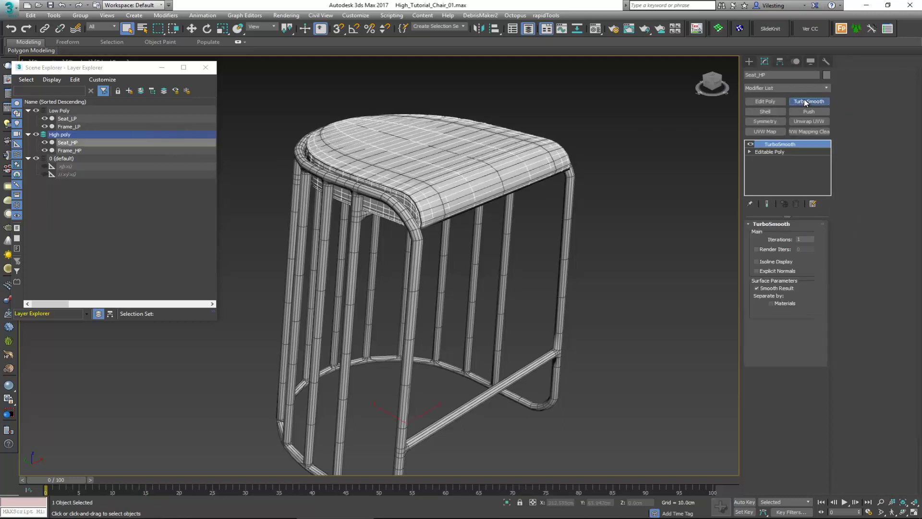
left_click(35, 111)
left_click(602, 150)
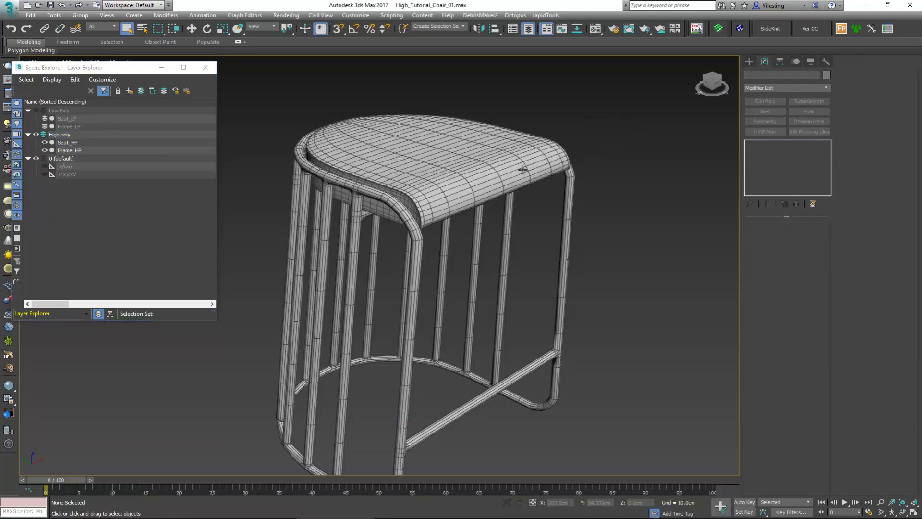
scroll(448, 184, "up", 3)
key("F4")
left_click(447, 187)
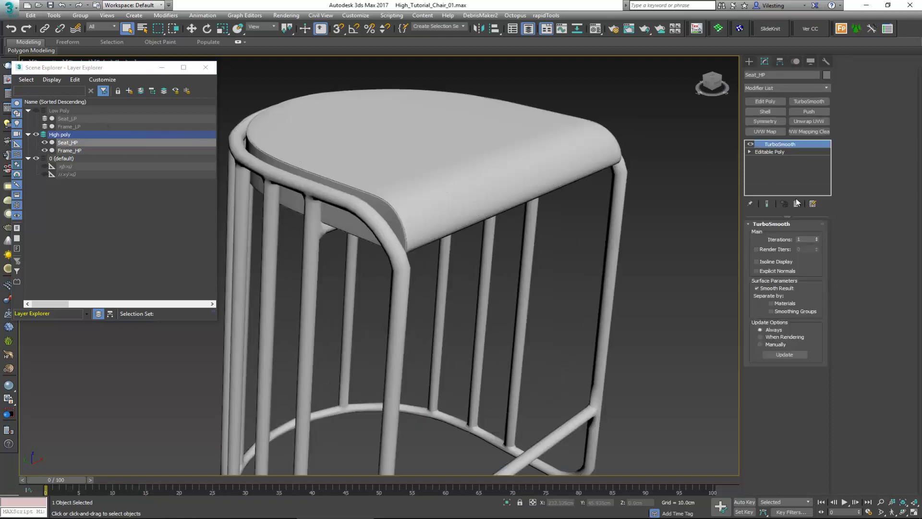
key("F4")
left_click(817, 238)
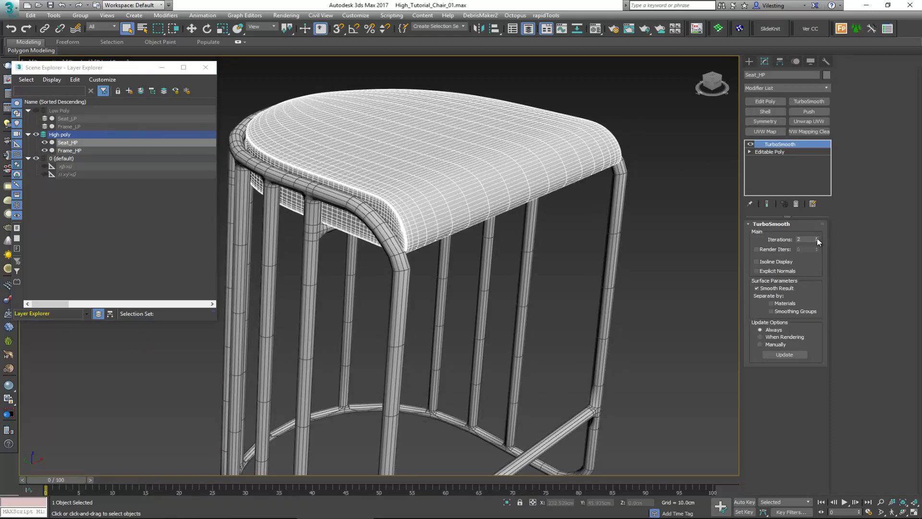
Give Frame_HP a TurboSmooth modifier with 2 iterations, then close the Scene Explorer.
left_click(408, 278)
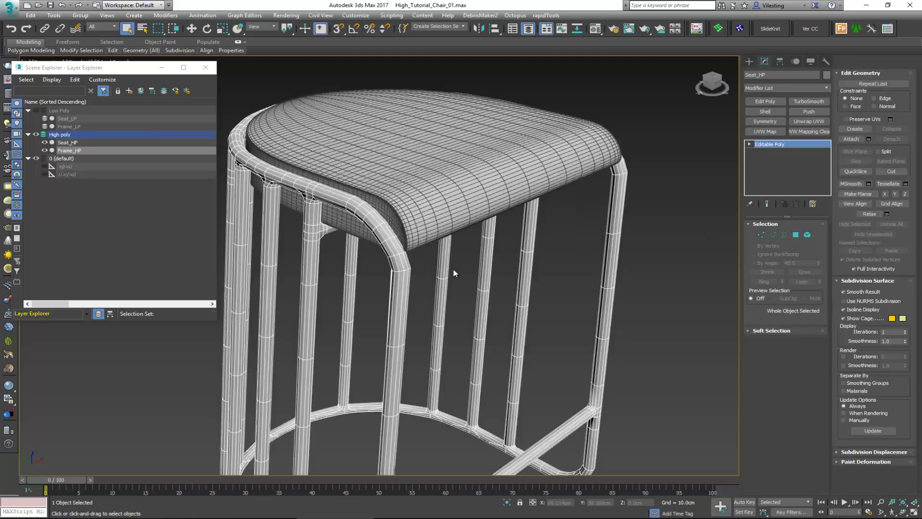
left_click(816, 101)
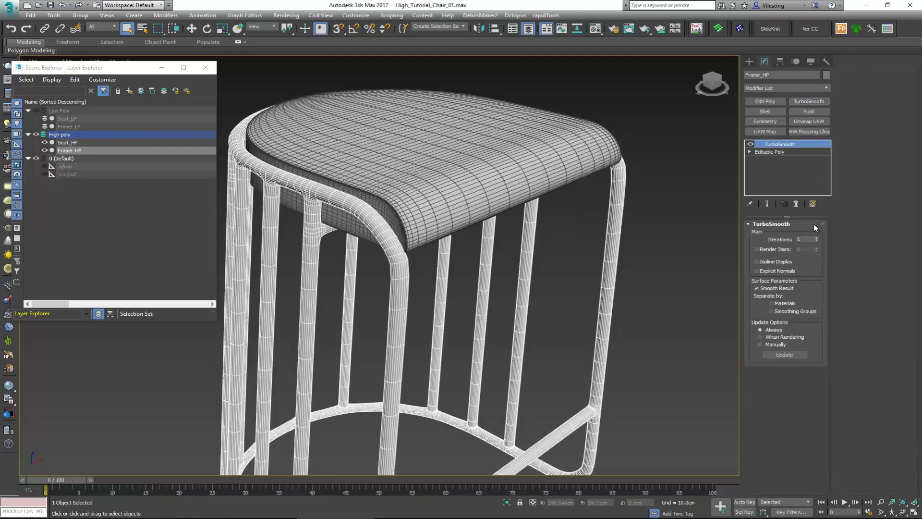
left_click(817, 238)
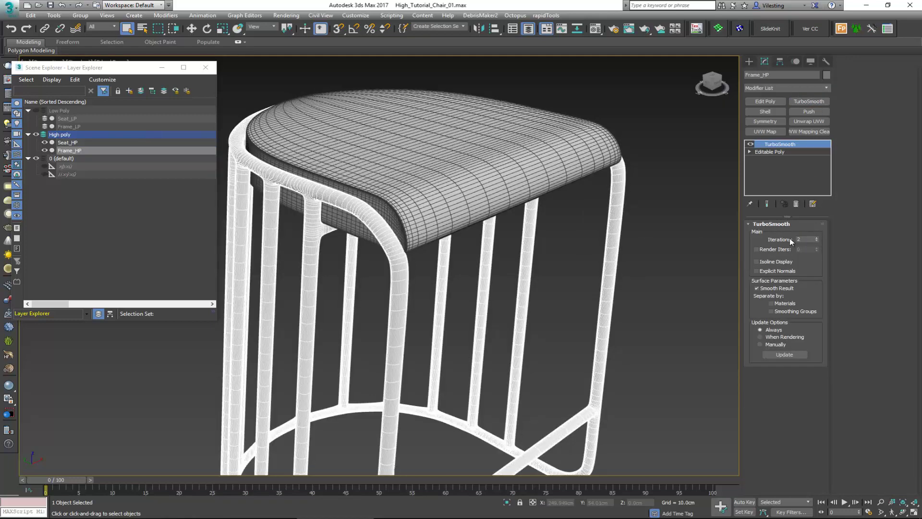
left_click(677, 202)
middle_click_drag(661, 193, 272, 102, "alt")
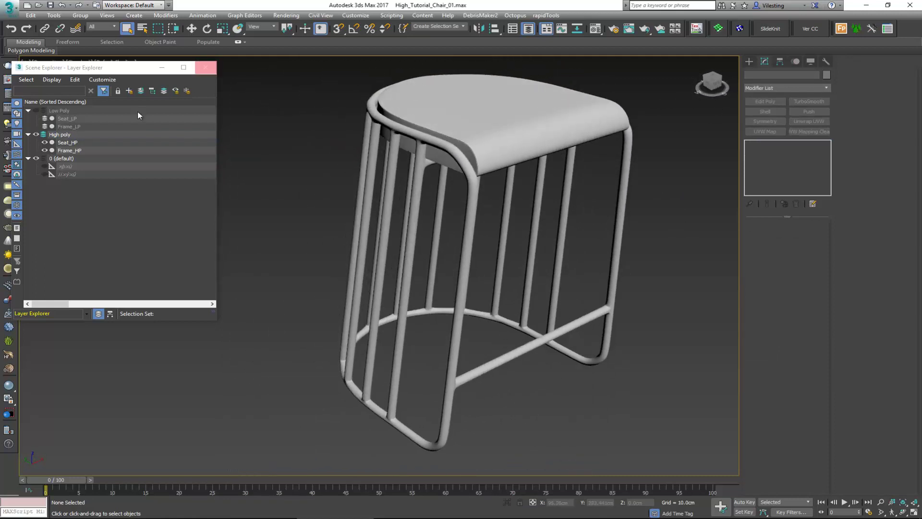
left_click(29, 158)
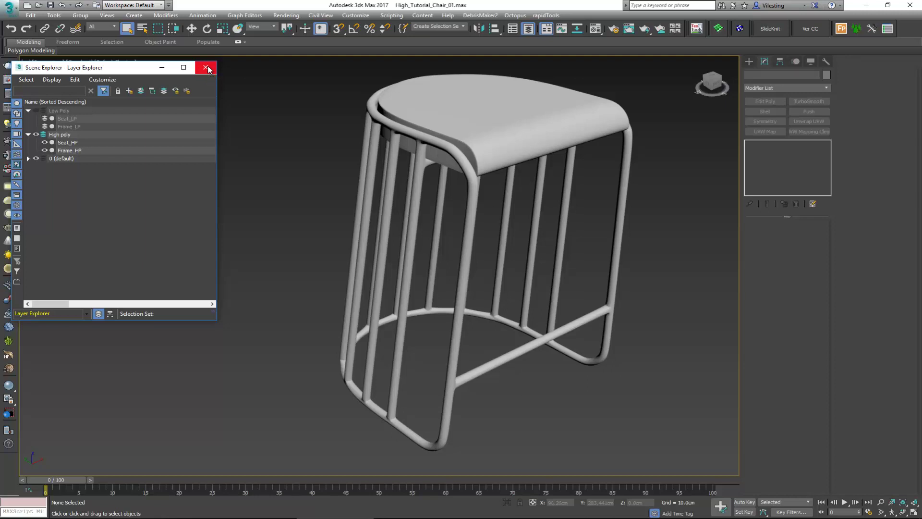
left_click(207, 68)
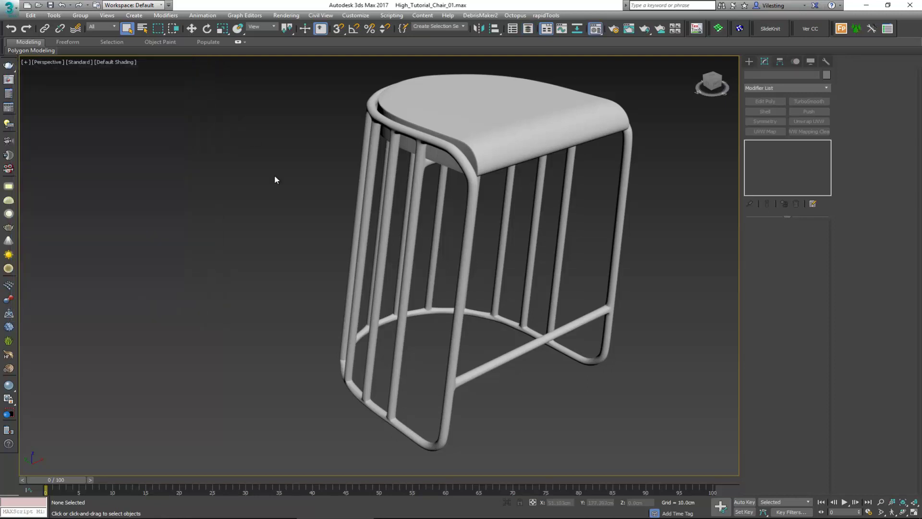
In the Material Editor, name the first material slot Metal_Frame.
key("m")
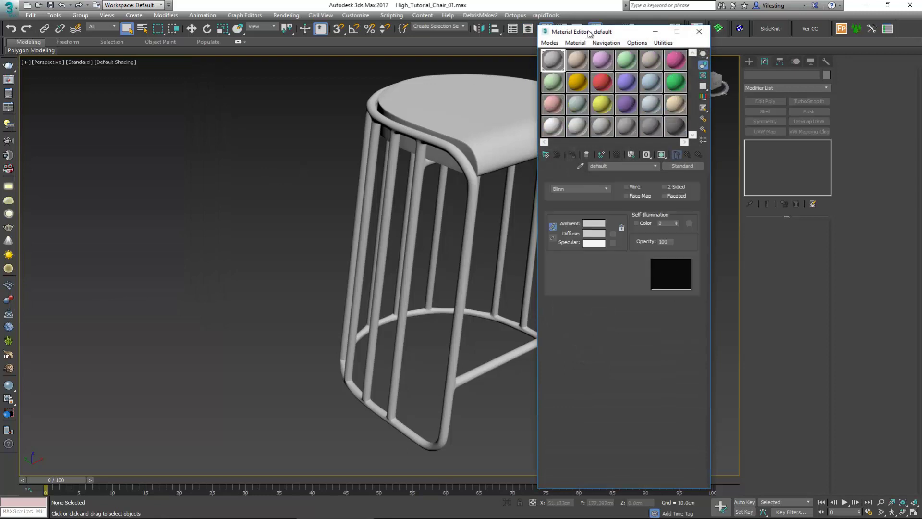
left_click_drag(593, 35, 80, 51)
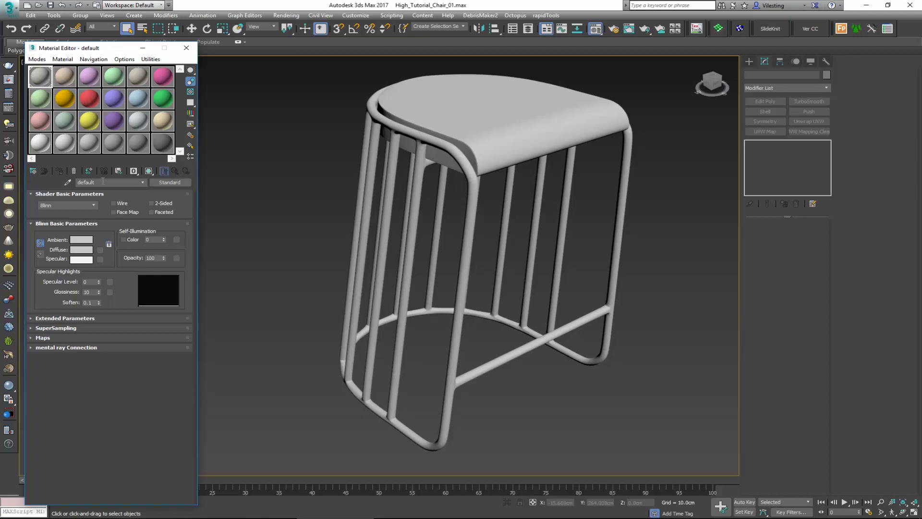
left_click(65, 79)
left_click(34, 83)
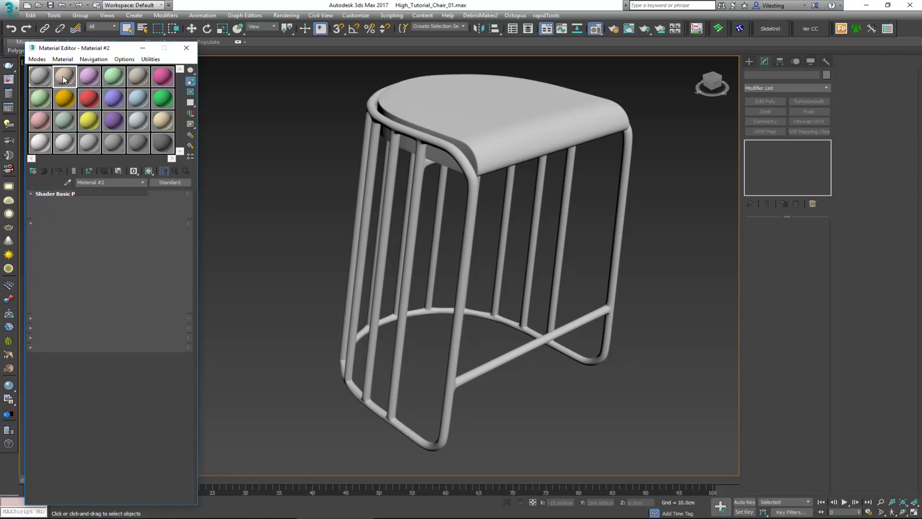
left_click(36, 87)
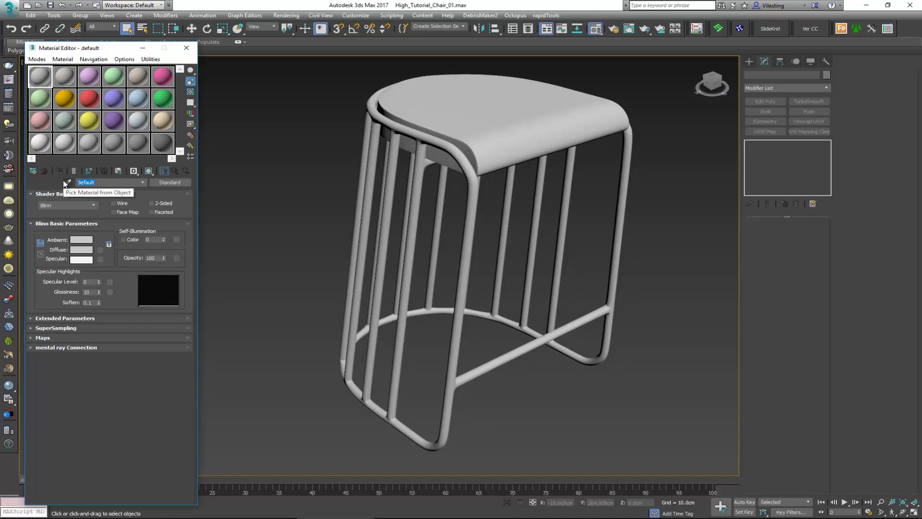
type("Bas")
type("Metal")
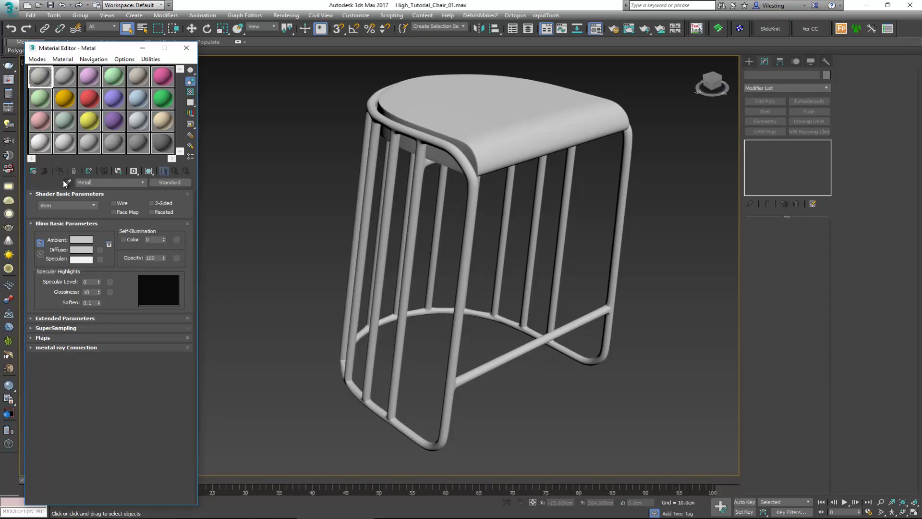
type("_Frame")
Name the second material Seat and give it a light cyan diffuse colour.
left_click(66, 81)
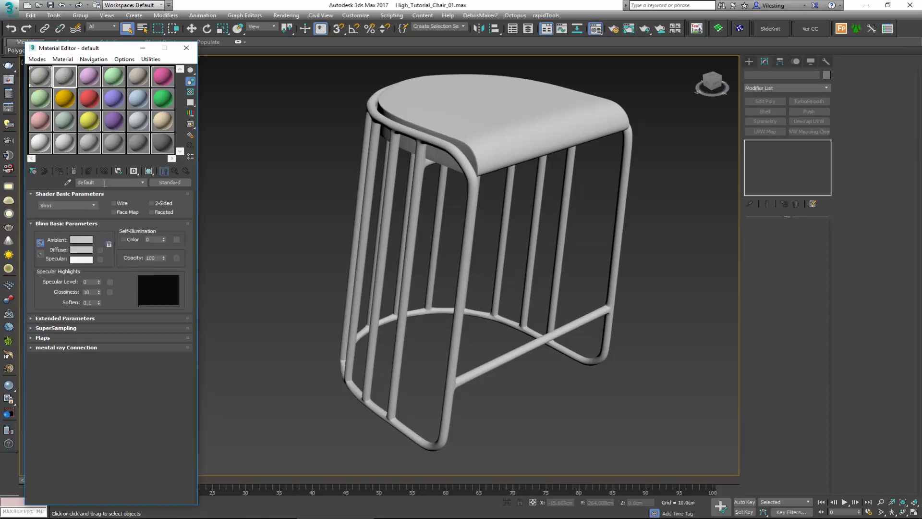
type("Seat")
left_click(82, 250)
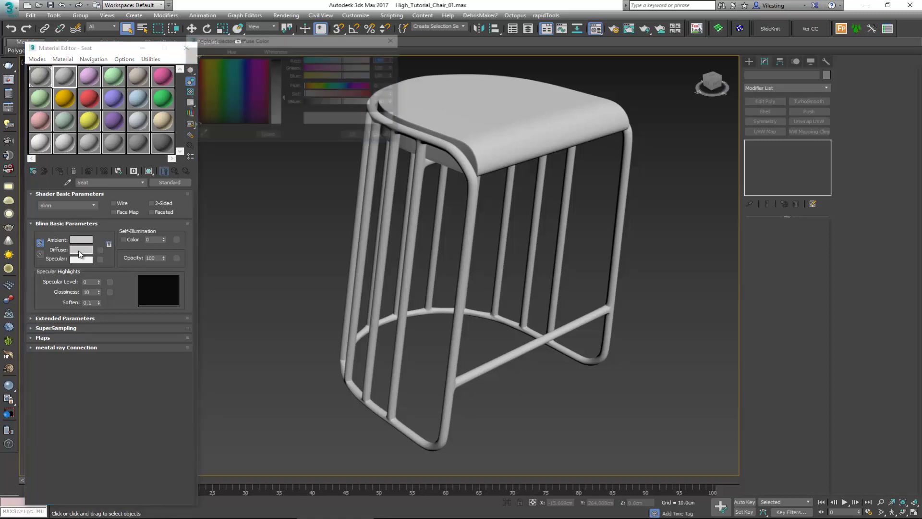
left_click(232, 82)
left_click(274, 82)
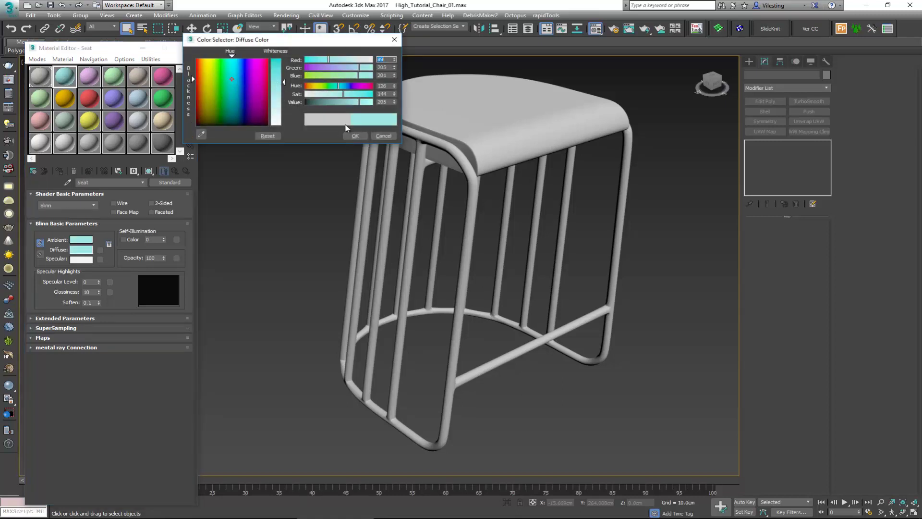
left_click(355, 135)
Assign the Seat material to Seat_HP and Metal_Frame to Frame_HP.
left_click(526, 145)
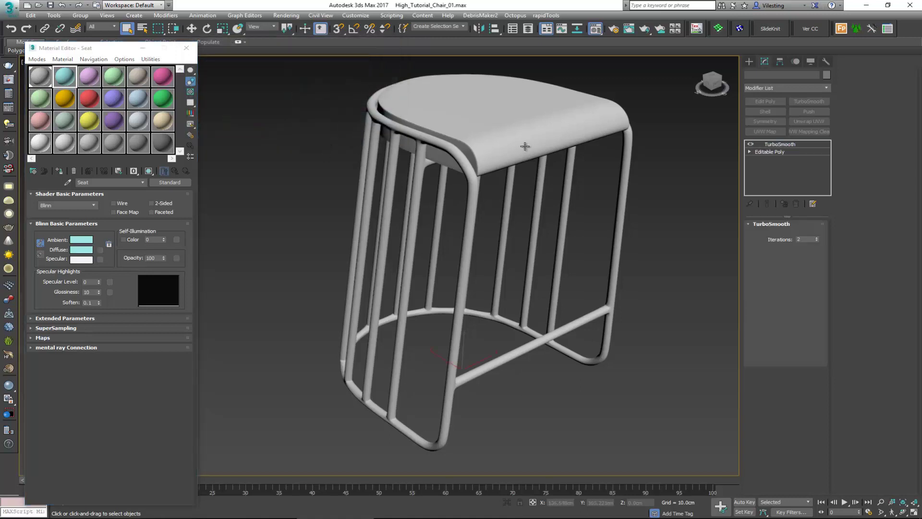
left_click(69, 79)
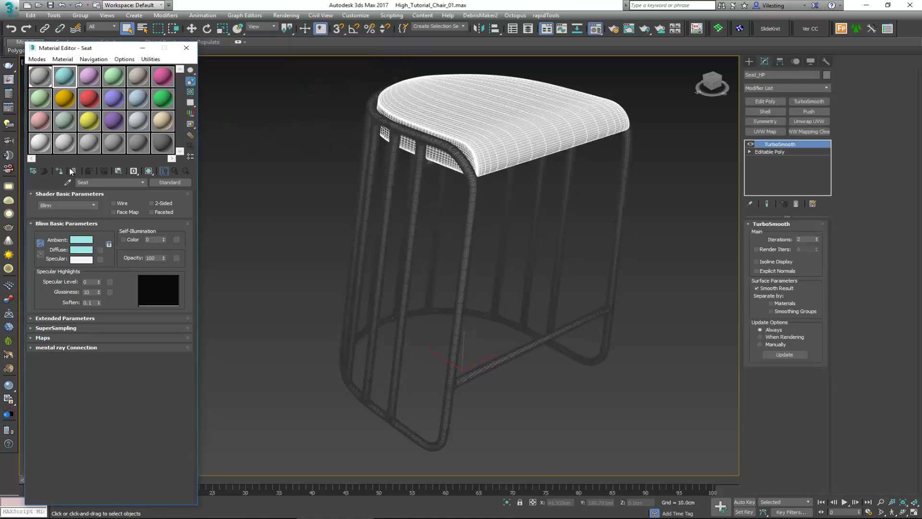
left_click(58, 171)
left_click(369, 255)
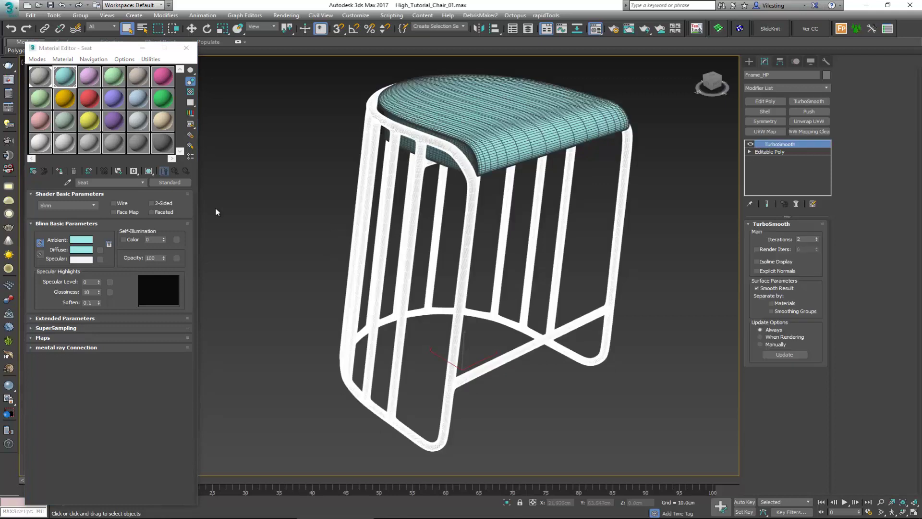
left_click(40, 85)
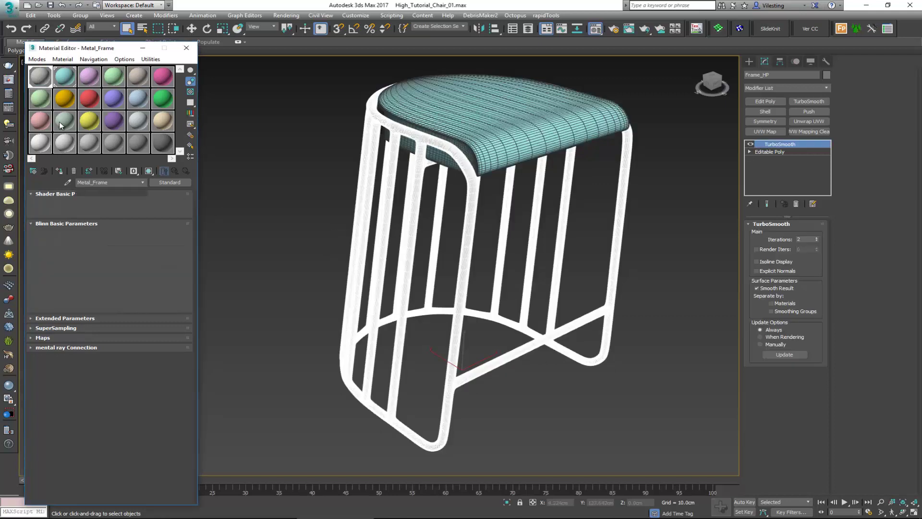
left_click(59, 171)
left_click(321, 229)
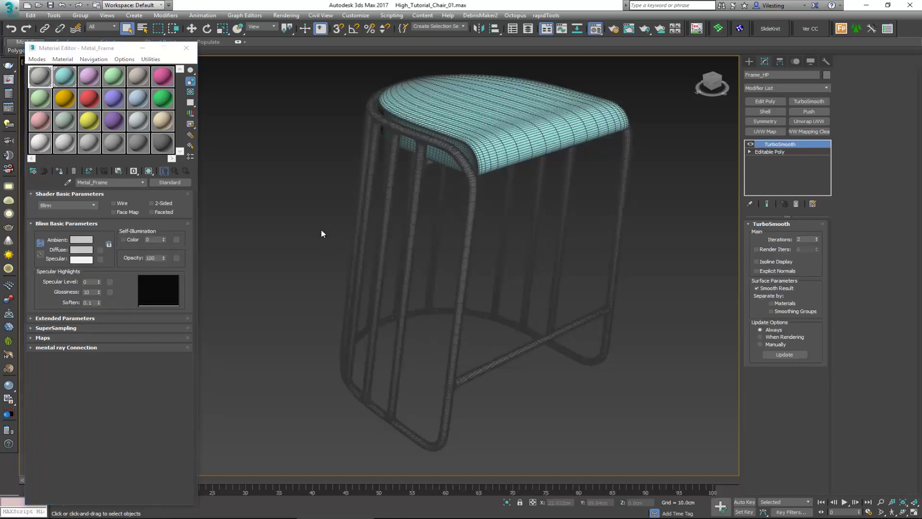
Hide the High poly layer and show the Low Poly layer.
left_click(528, 29)
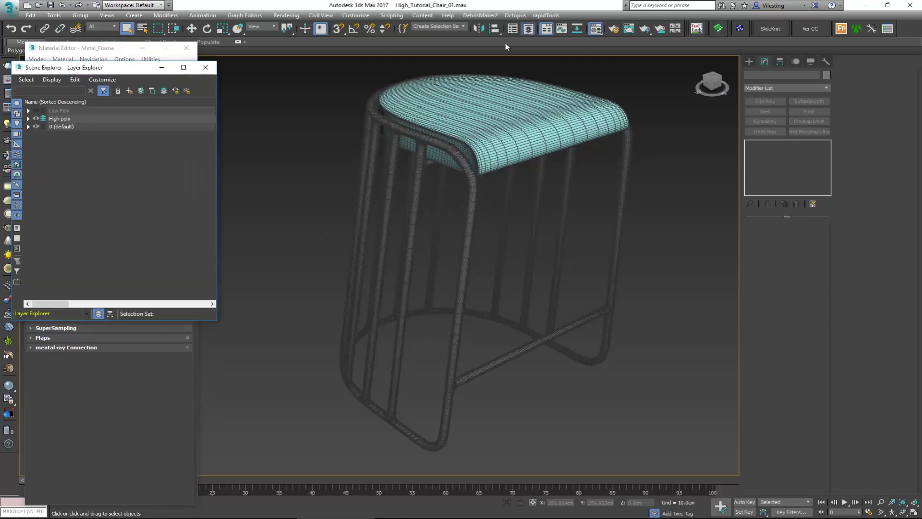
left_click(37, 119)
left_click(36, 110)
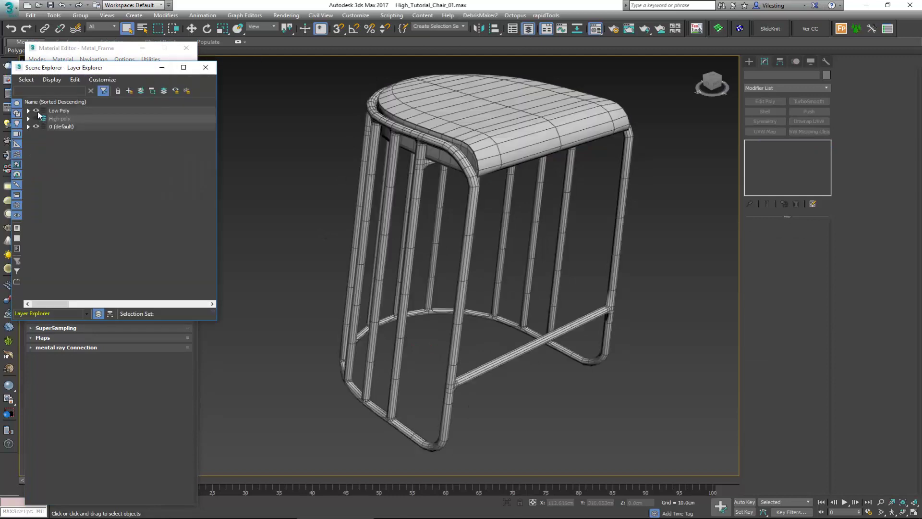
left_click(370, 188)
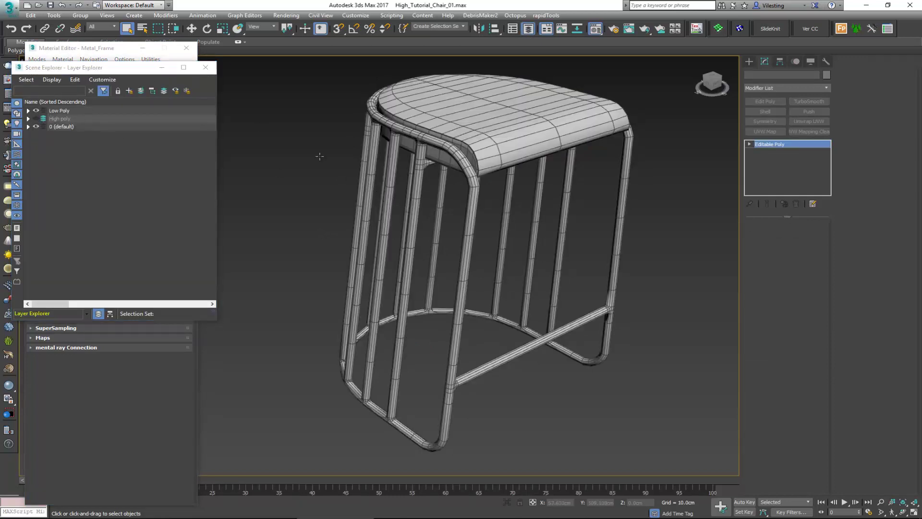
left_click_drag(124, 68, 298, 60)
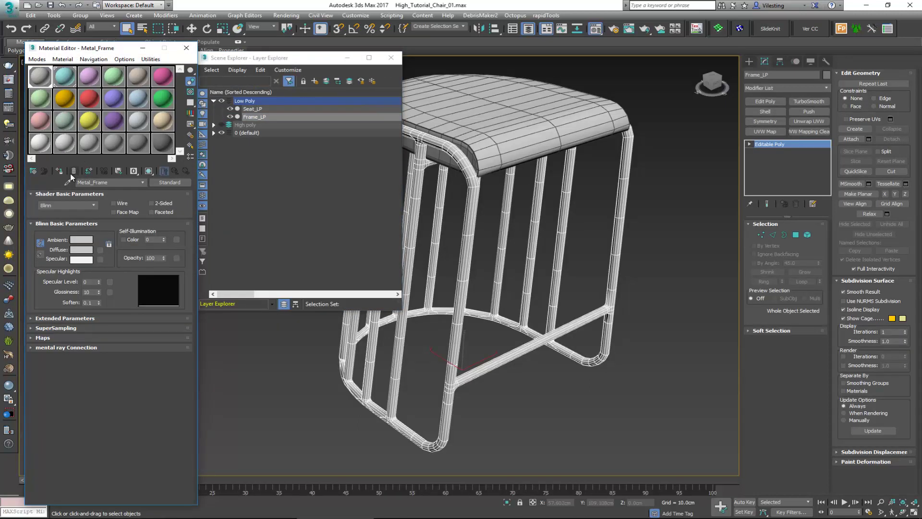
Apply the cyan Seat material to Seat_LP, close the Material Editor, and dock the layer list.
left_click(518, 130)
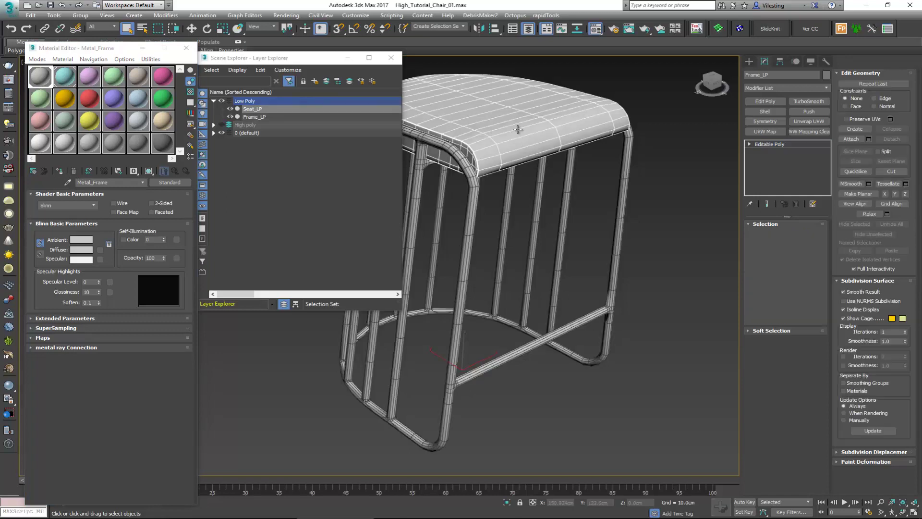
left_click(64, 120)
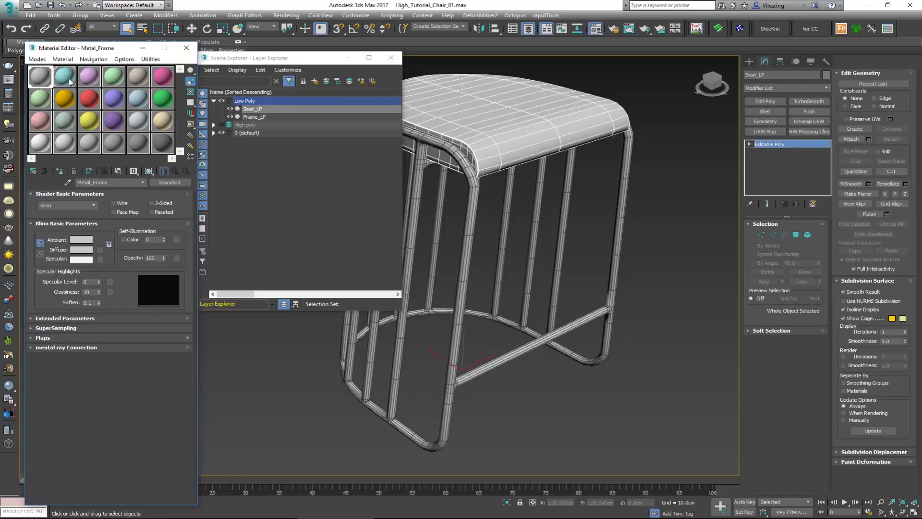
left_click(60, 172)
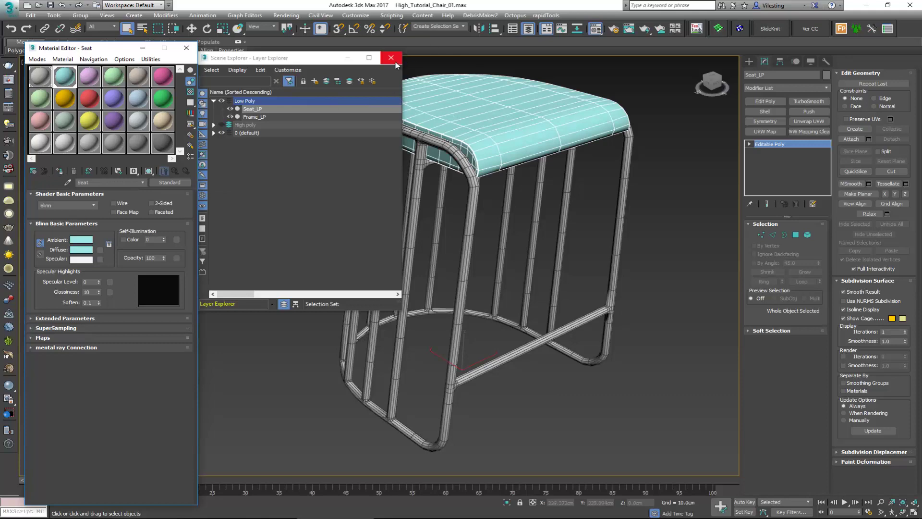
left_click(186, 48)
left_click_drag(252, 59, 84, 77)
left_click(278, 183)
middle_click_drag(278, 182, 403, 267, "alt")
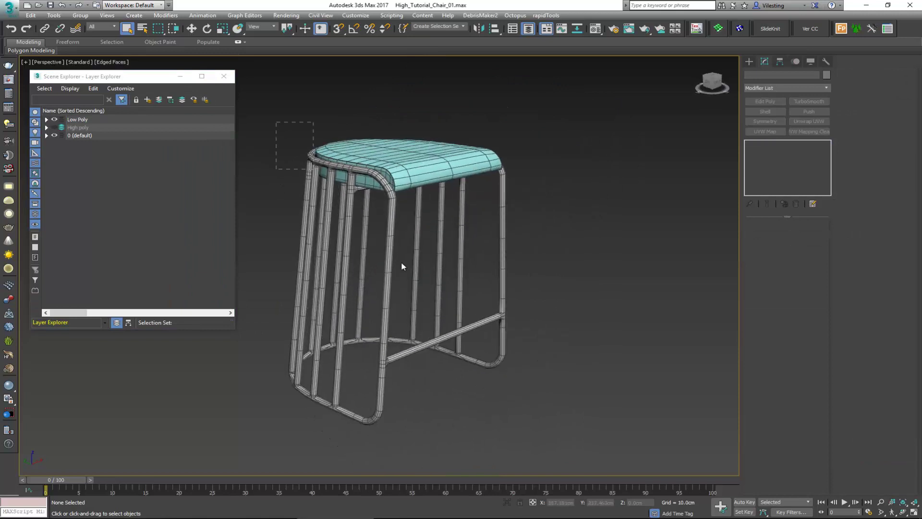
Export the selected Seat_LP and Frame_LP as Chair_LP in Tutorial Exports.
left_click_drag(609, 432, 611, 435)
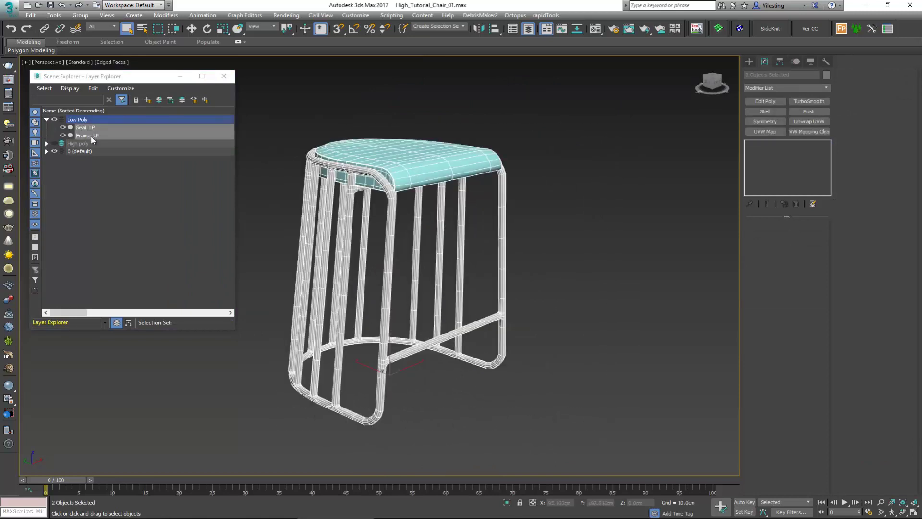
left_click(17, 7)
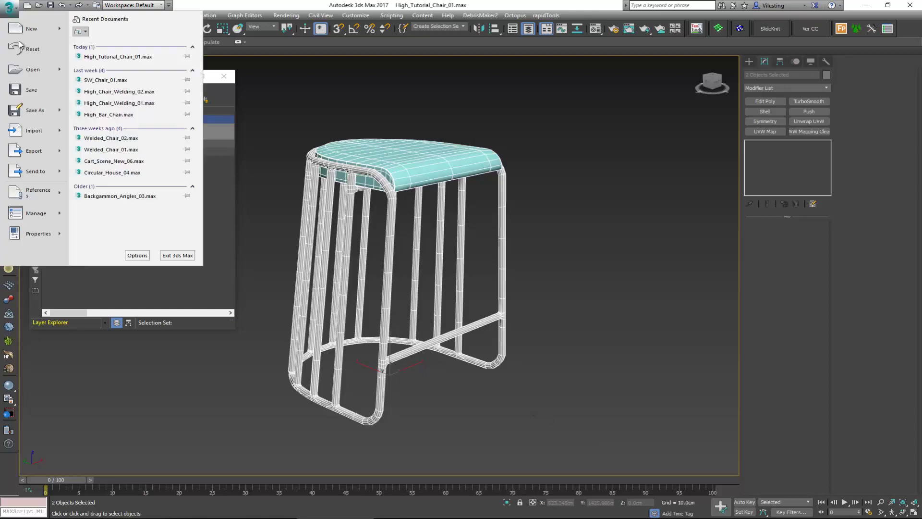
mouse_move(35, 150)
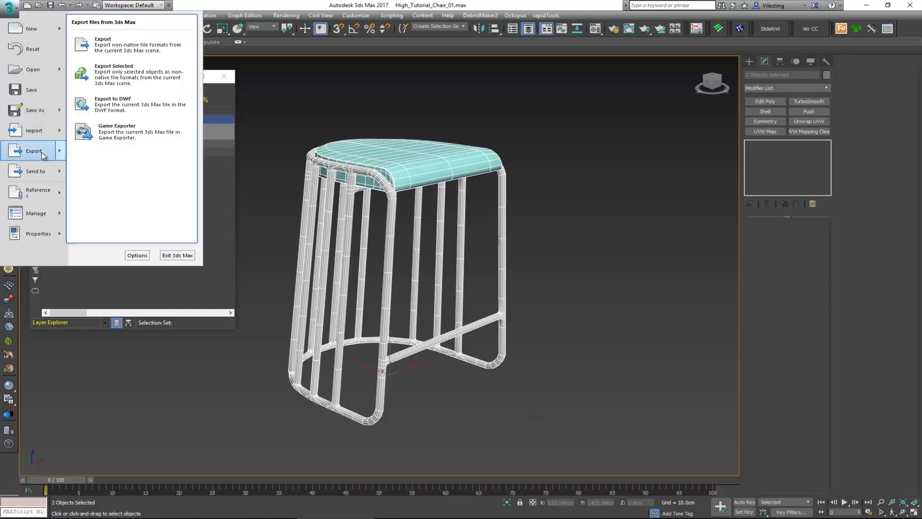
left_click(143, 76)
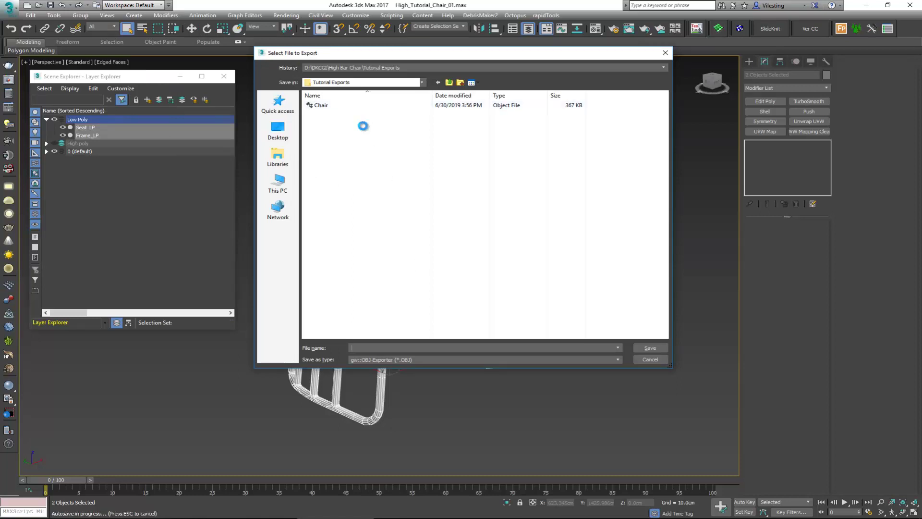
type("Chair_LP")
left_click(651, 348)
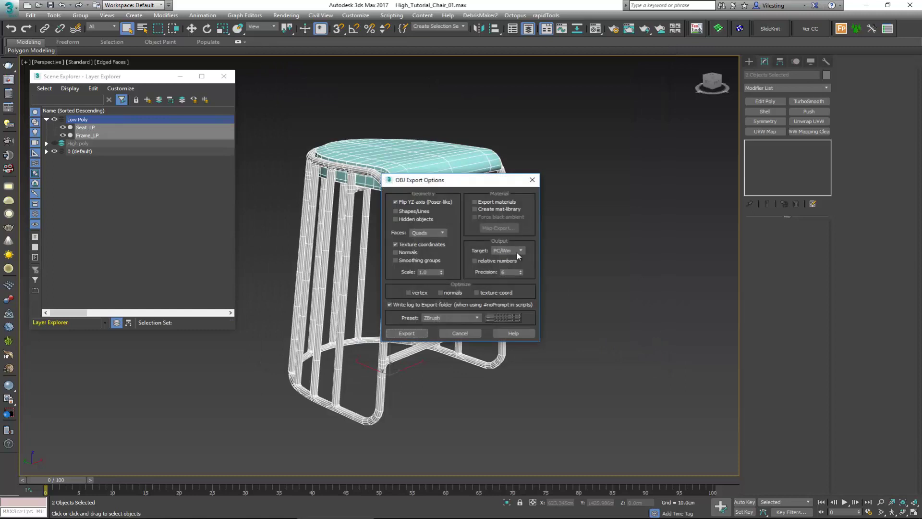
Include materials in the OBJ export, finish it, and hide the Low Poly layer.
left_click(475, 202)
left_click(407, 333)
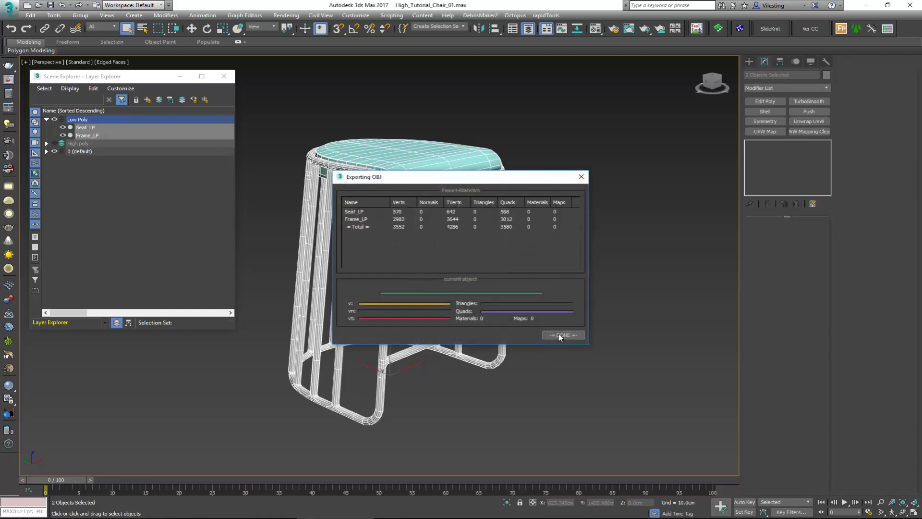
left_click(563, 335)
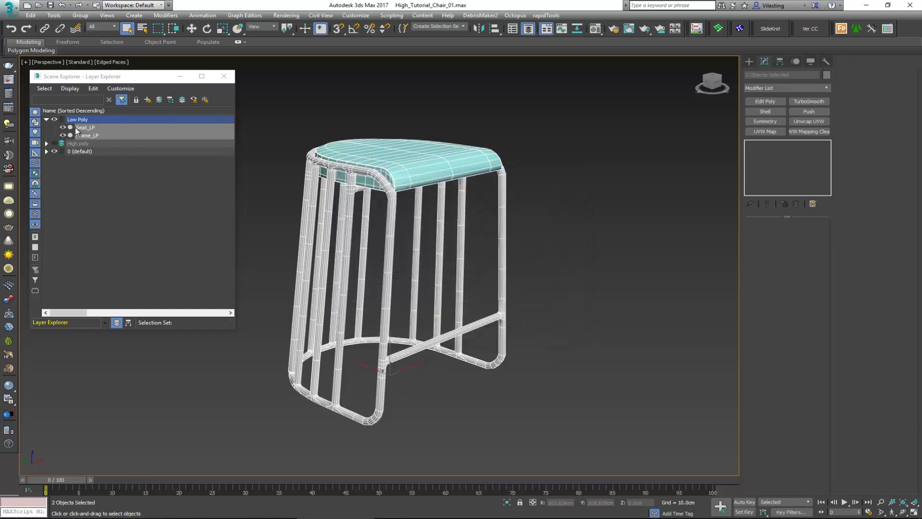
left_click(55, 120)
Show the High poly layer and export Seat_HP and Frame_HP as Chaor_HP.
left_click(54, 127)
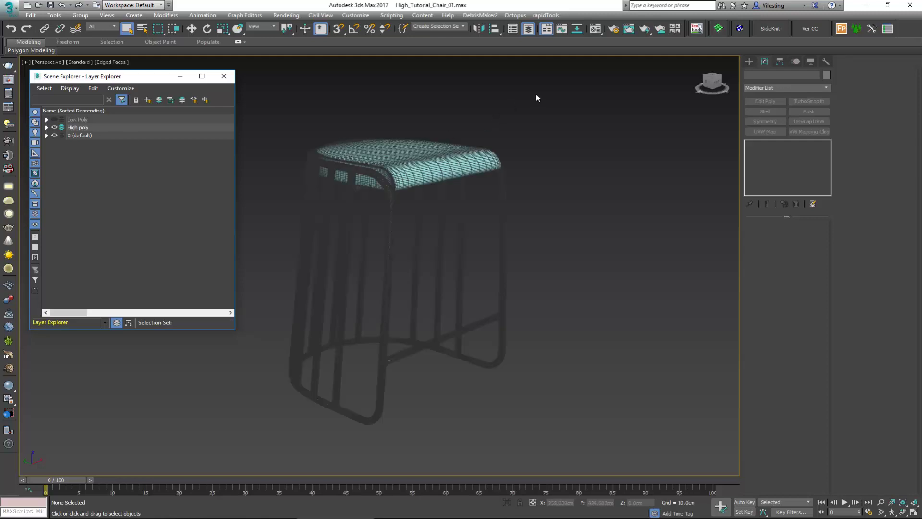
left_click_drag(536, 94, 282, 308)
left_click(8, 8)
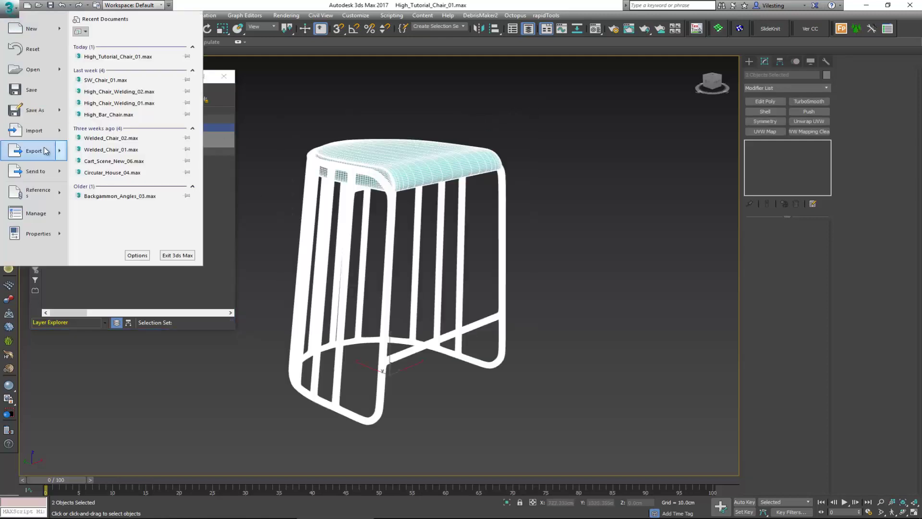
mouse_move(33, 151)
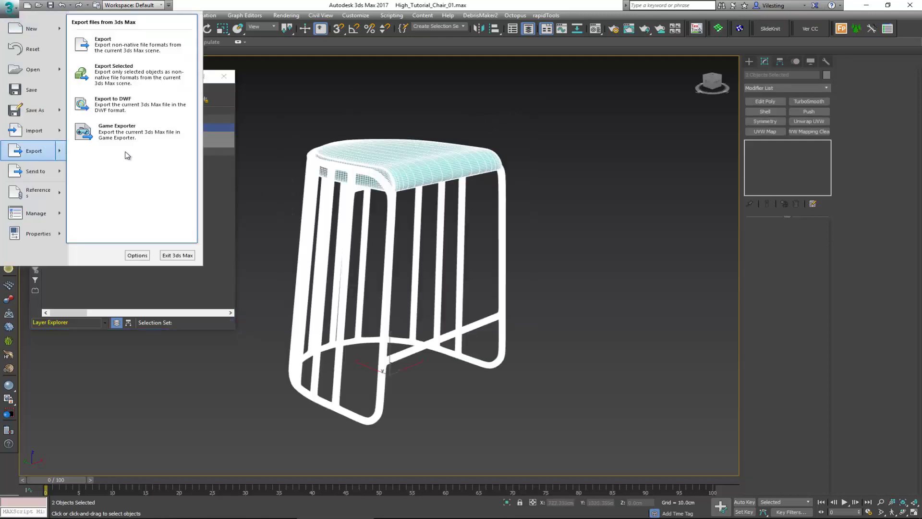
left_click(147, 82)
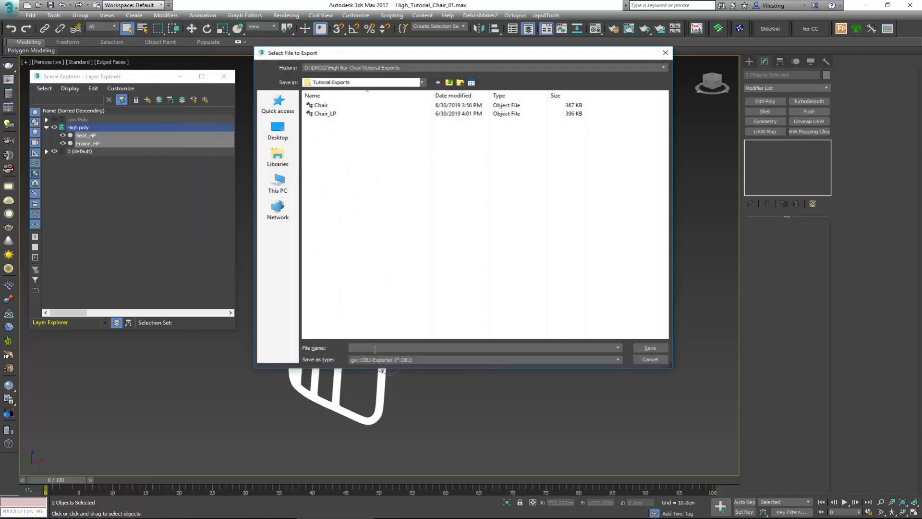
type("Chaor_HP")
left_click(650, 347)
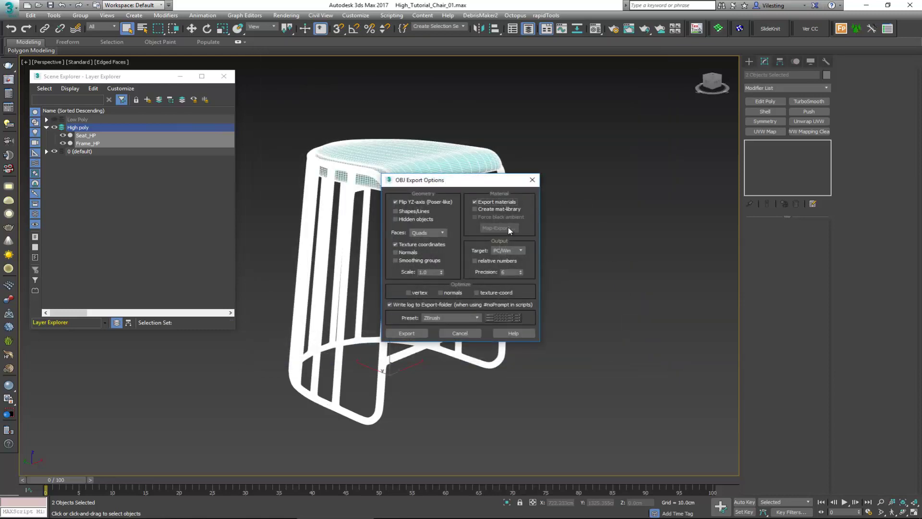
Complete the 57252-vertex OBJ export, then close the Scene Explorer and deselect.
left_click(406, 333)
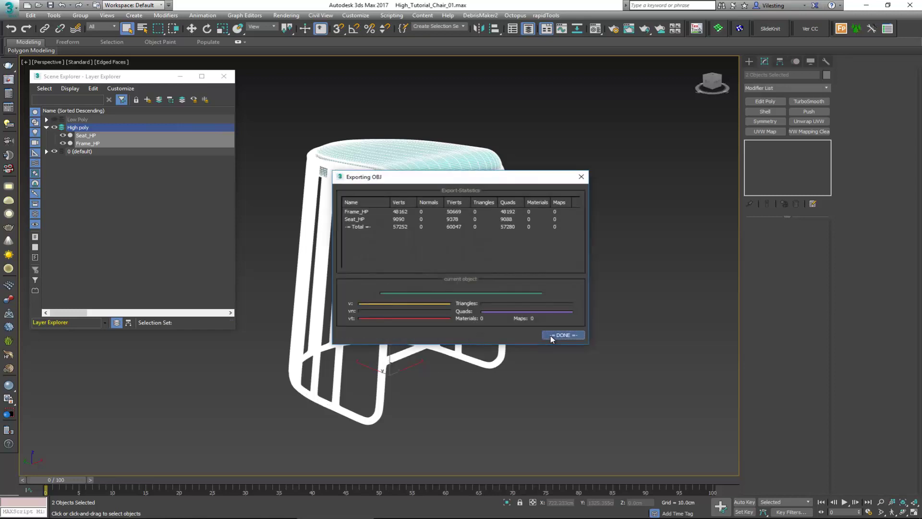
left_click(551, 335)
left_click(224, 76)
left_click(277, 129)
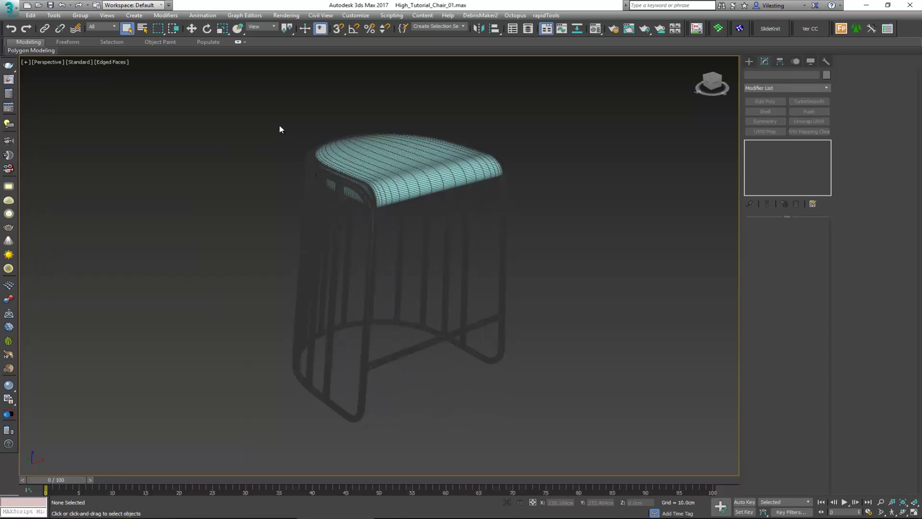
key("alt+Tab")
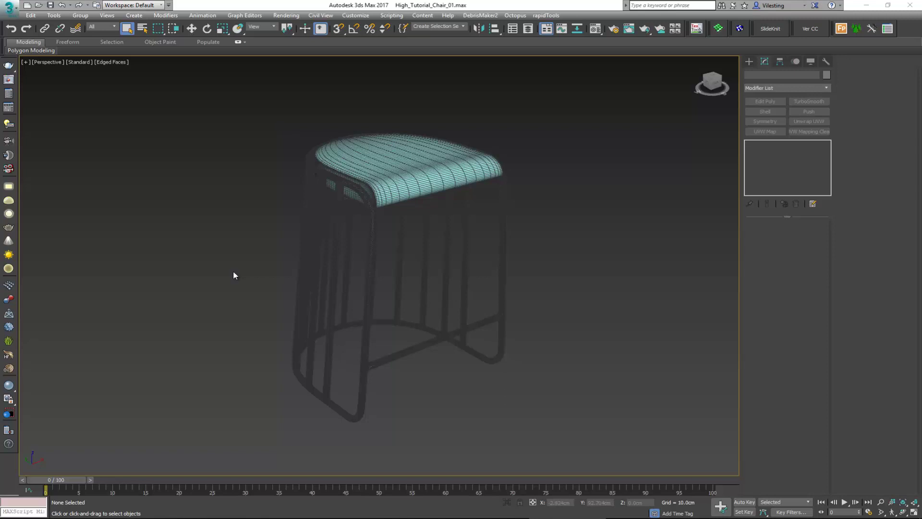